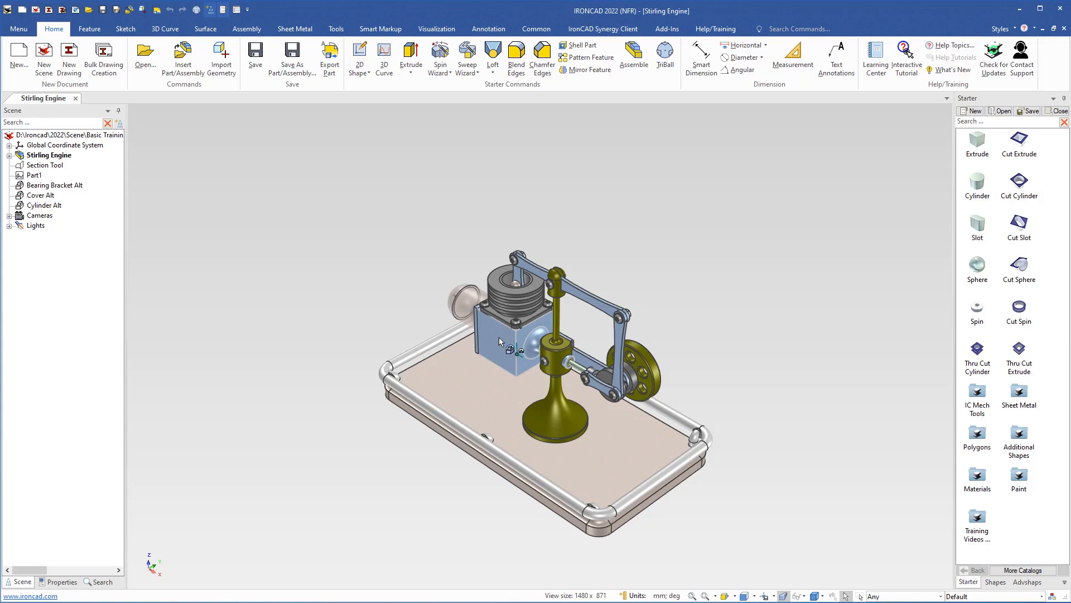
- Save the Crank Case part and then the Flywheel part as their own external part files
left_click(294, 56)
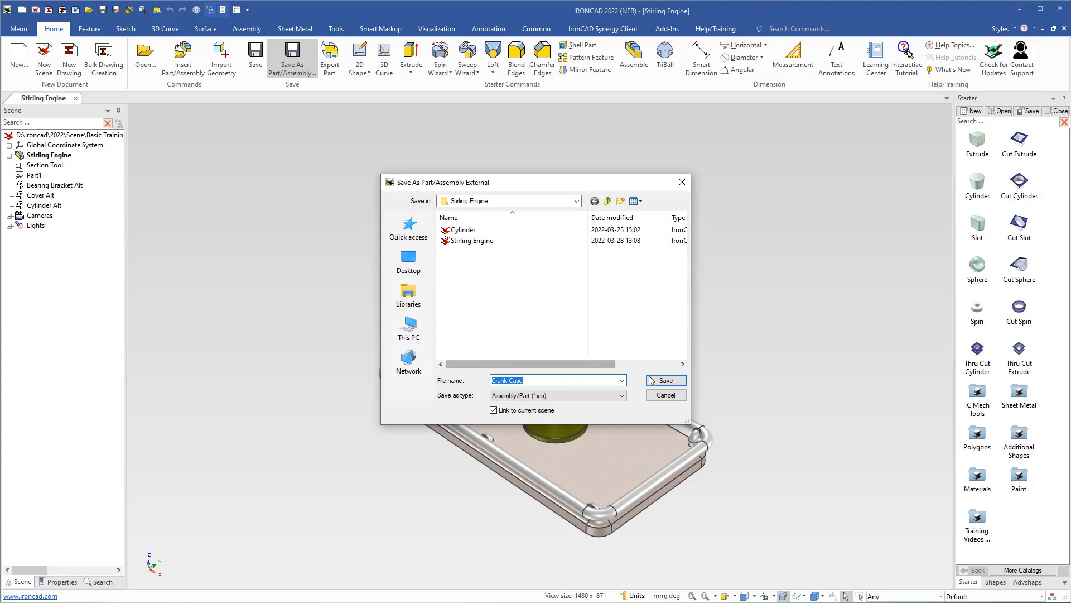
left_click(665, 381)
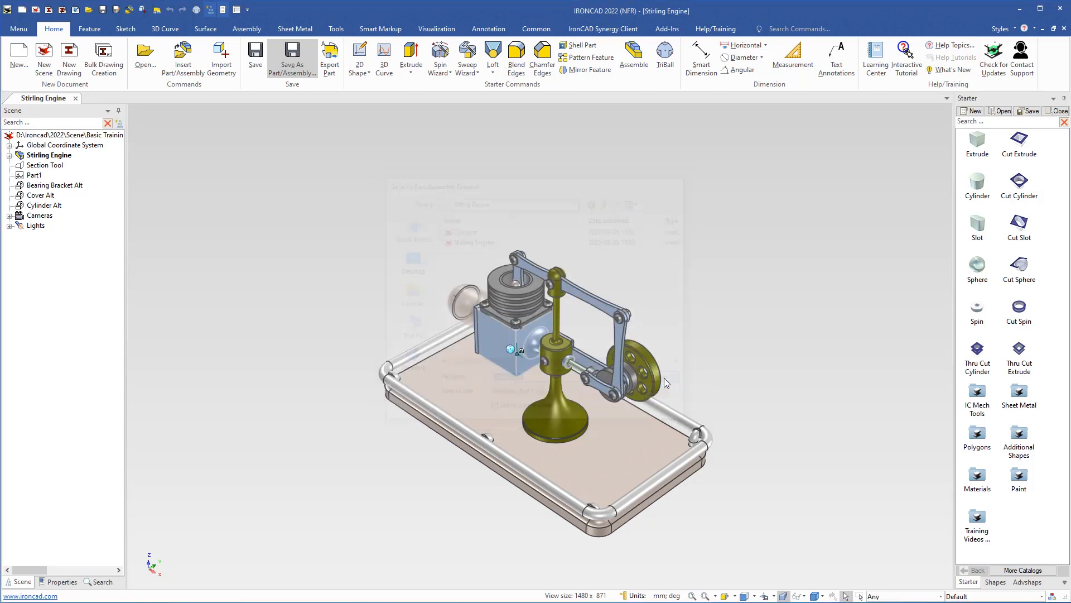
left_click(644, 357)
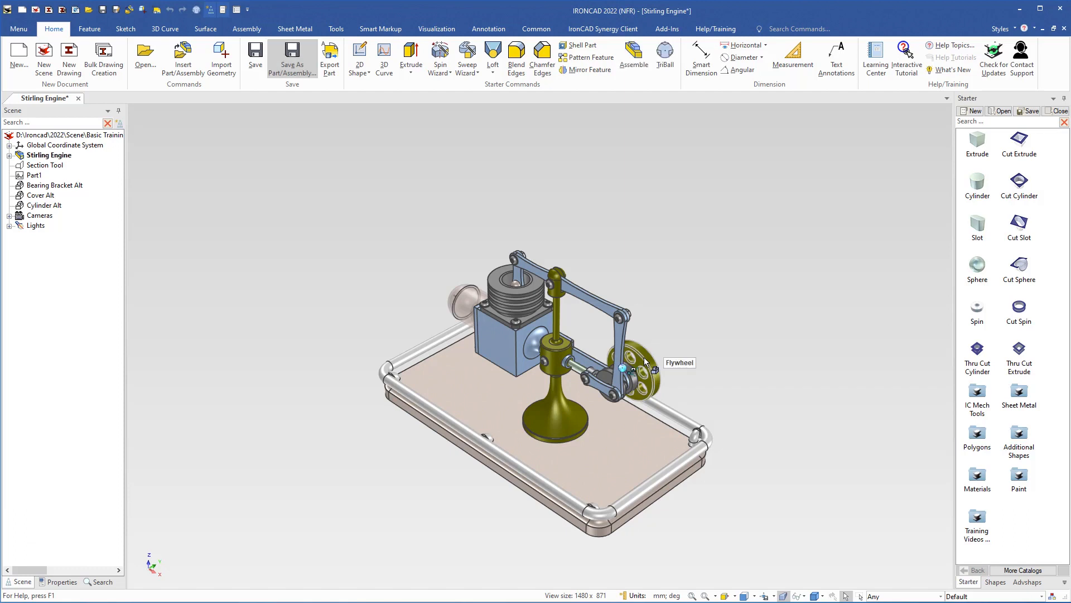
left_click(291, 52)
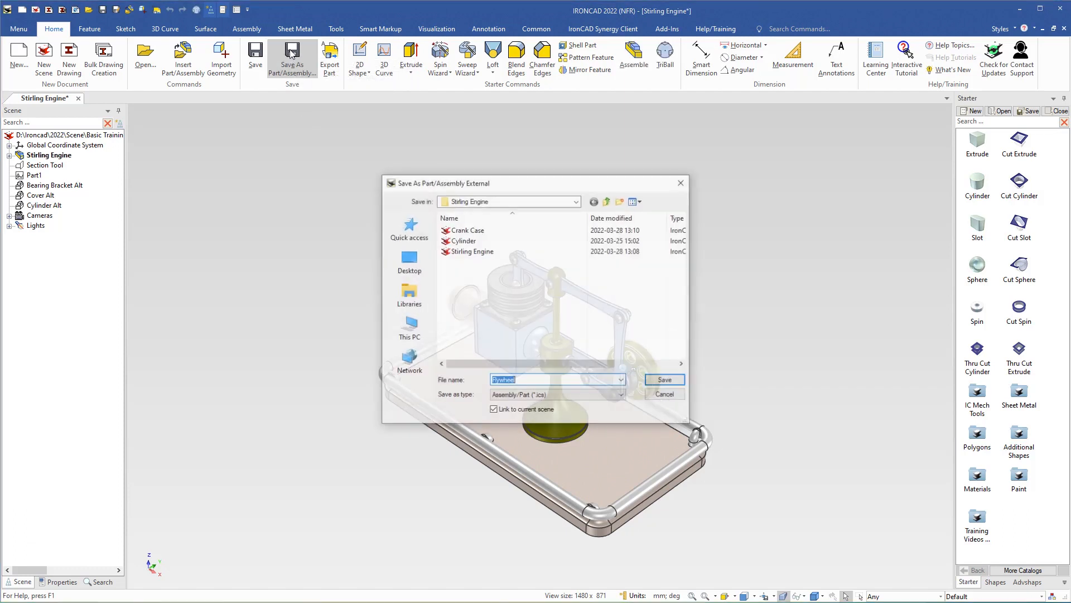
left_click(650, 381)
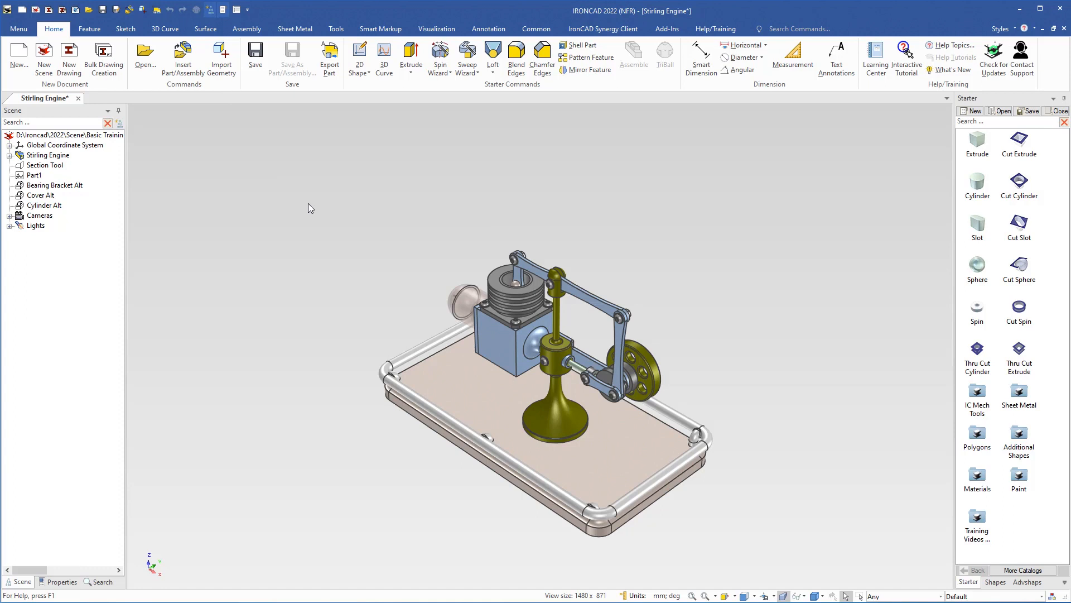
- Save the Stirling Engine scene and create a new drawing from the A4P Part template
left_click(255, 56)
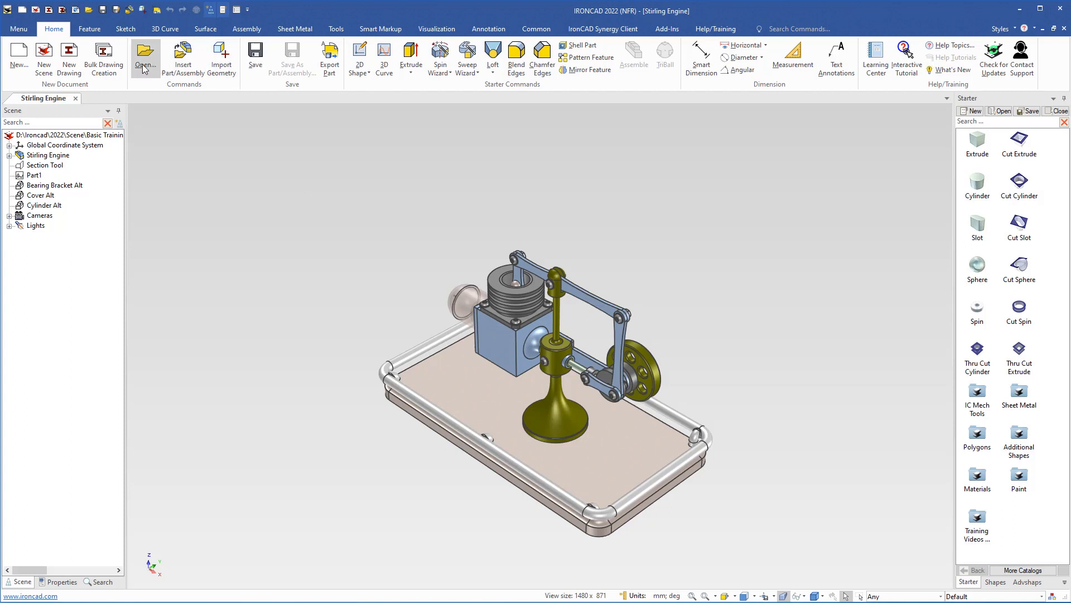
left_click(62, 13)
left_click_drag(598, 251, 605, 295)
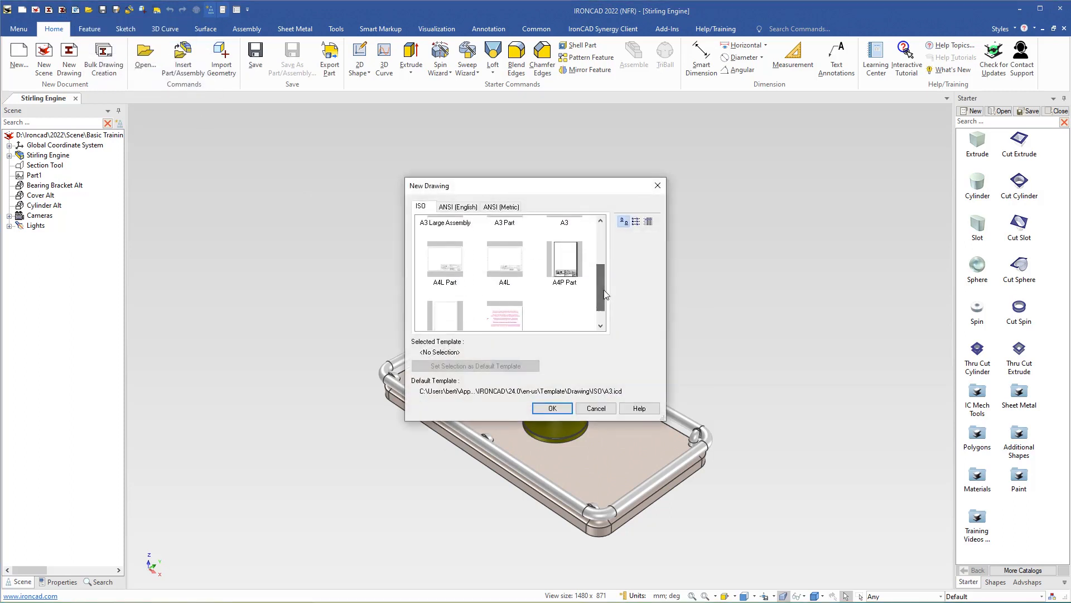
double_click(562, 264)
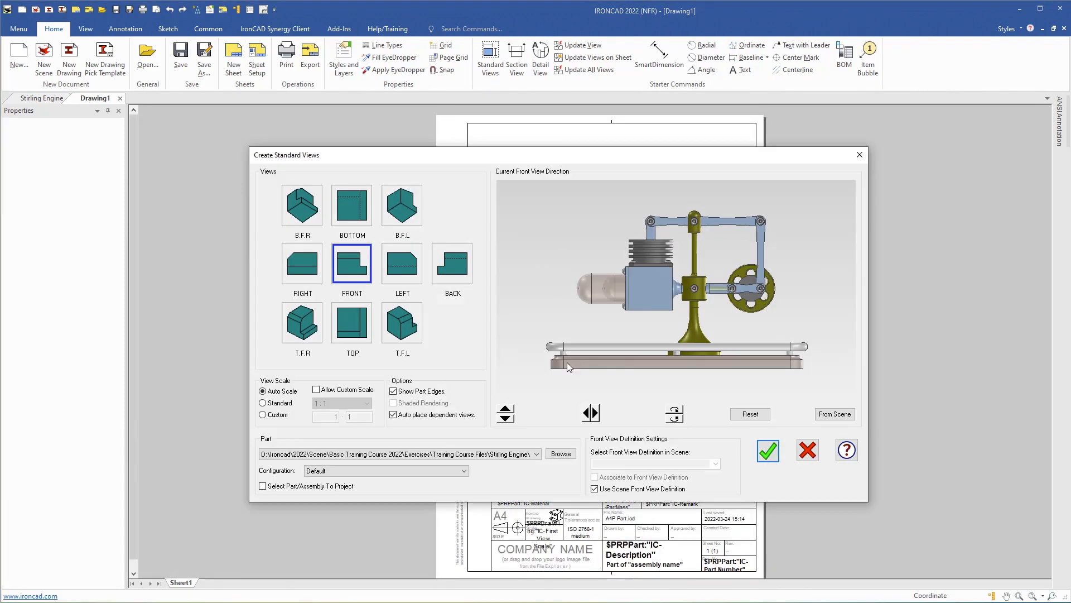
- Base the views on Crank Case, flip and rotate the front view 90°, add a BOTTOM view at 1:1
left_click(560, 453)
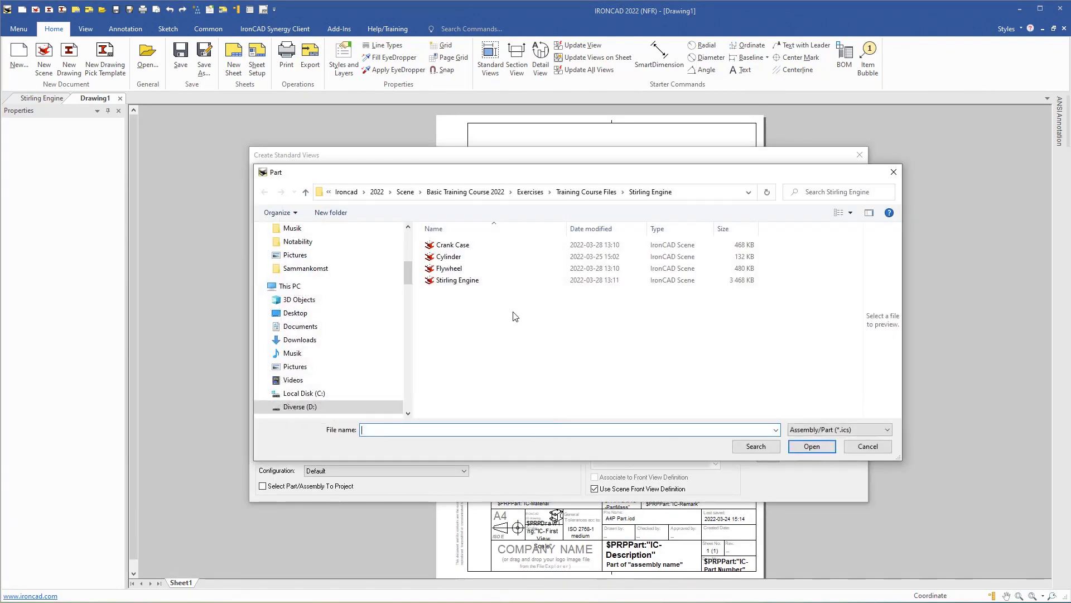
double_click(446, 245)
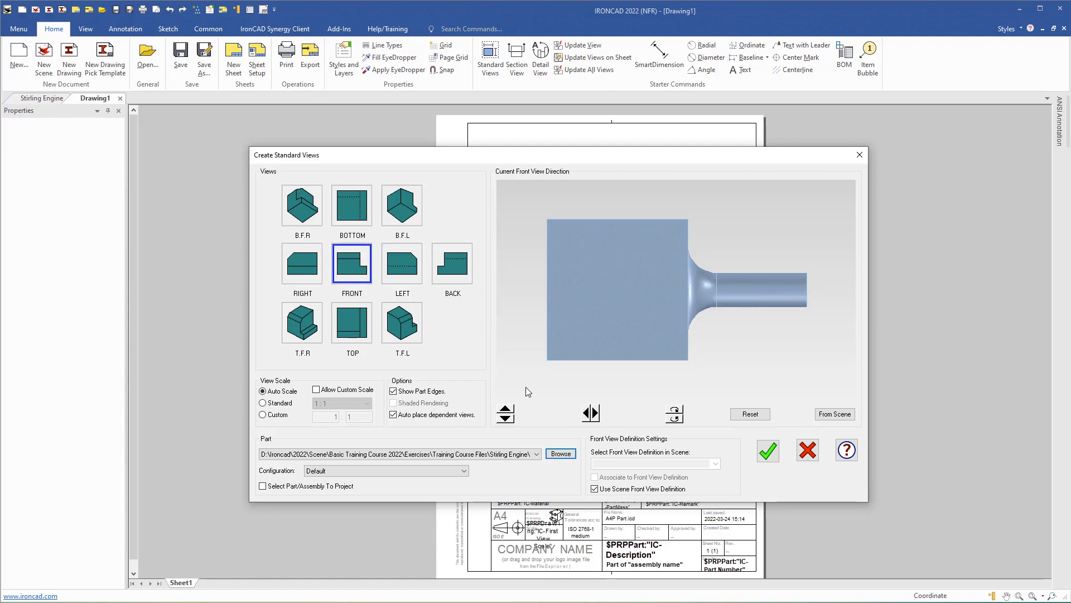
left_click(506, 420)
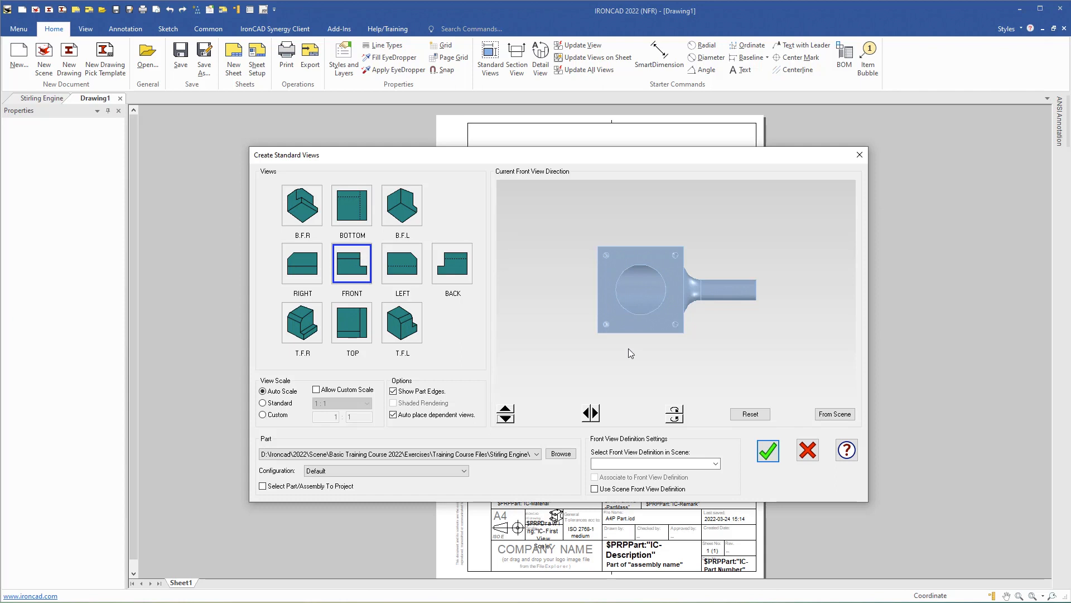
left_click(675, 423)
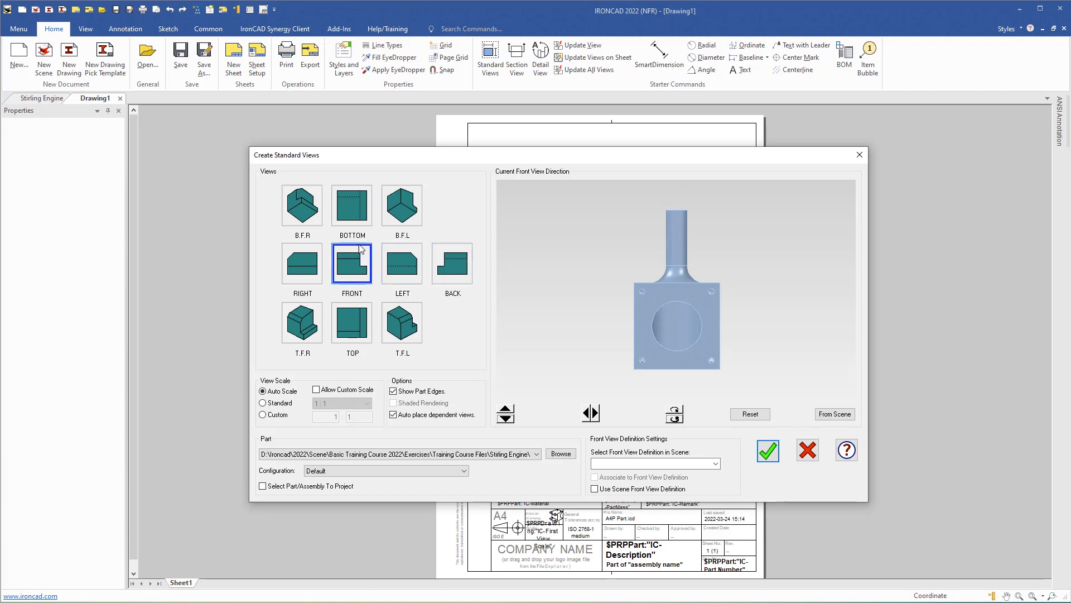
left_click(354, 210)
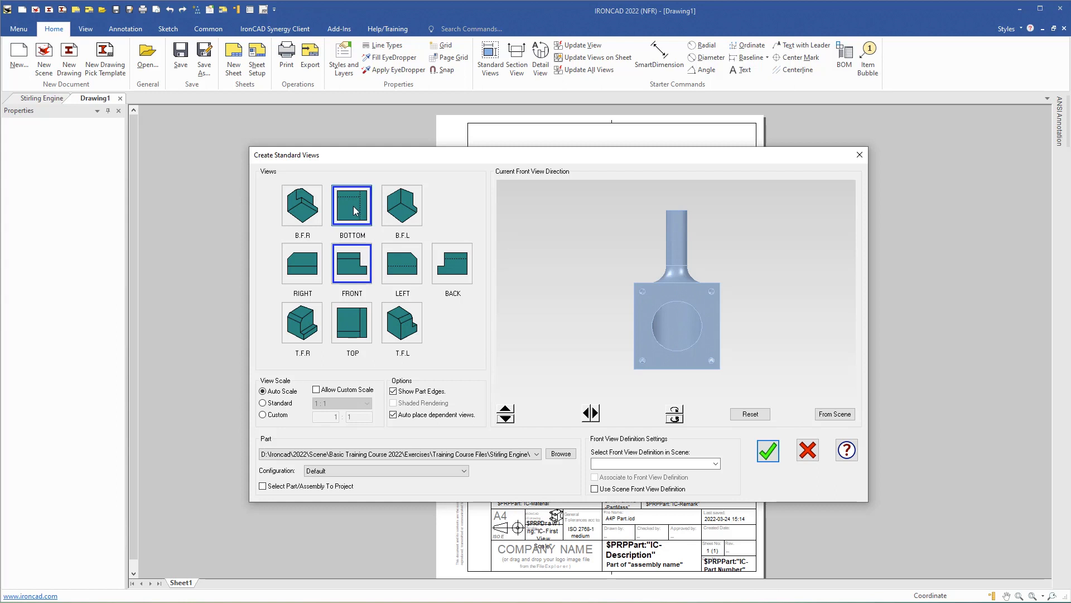
left_click(263, 403)
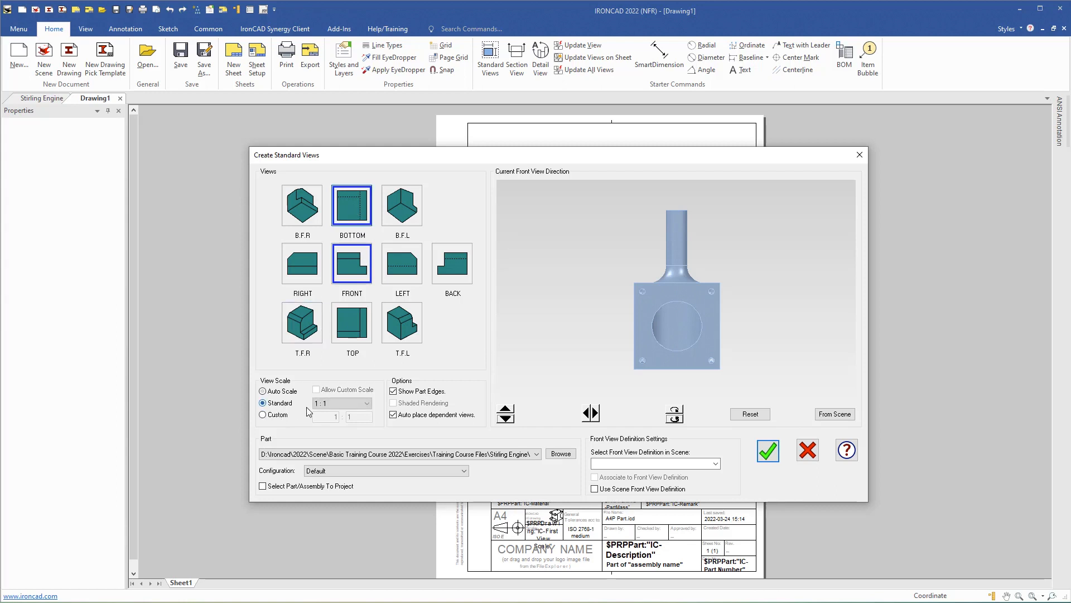
left_click(767, 451)
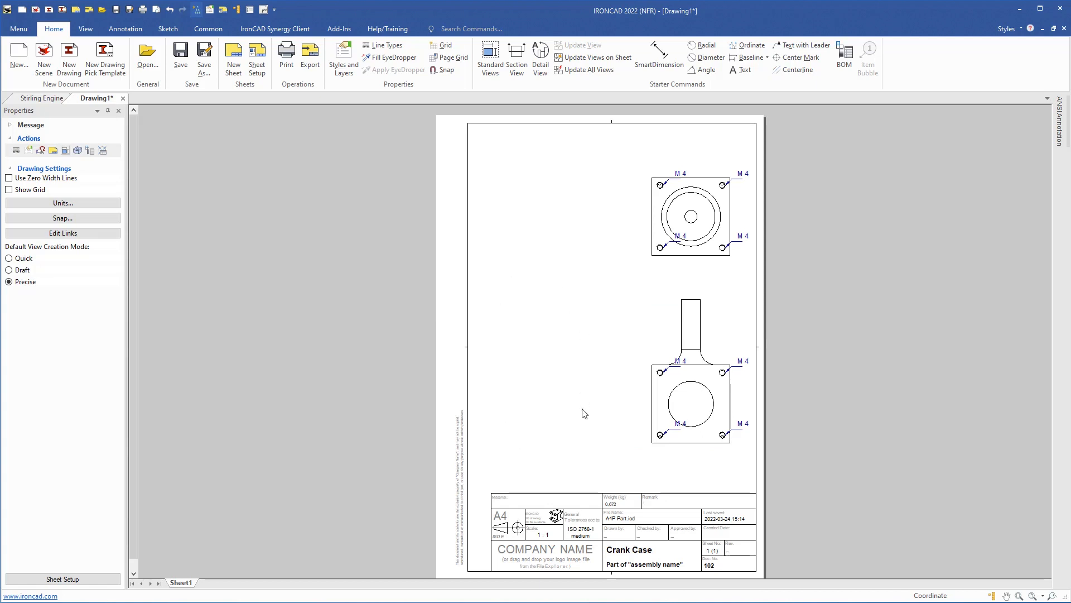
- Move the upper-left M4 callout above the plate and reverse its knee direction
scroll(708, 389, "up", 1)
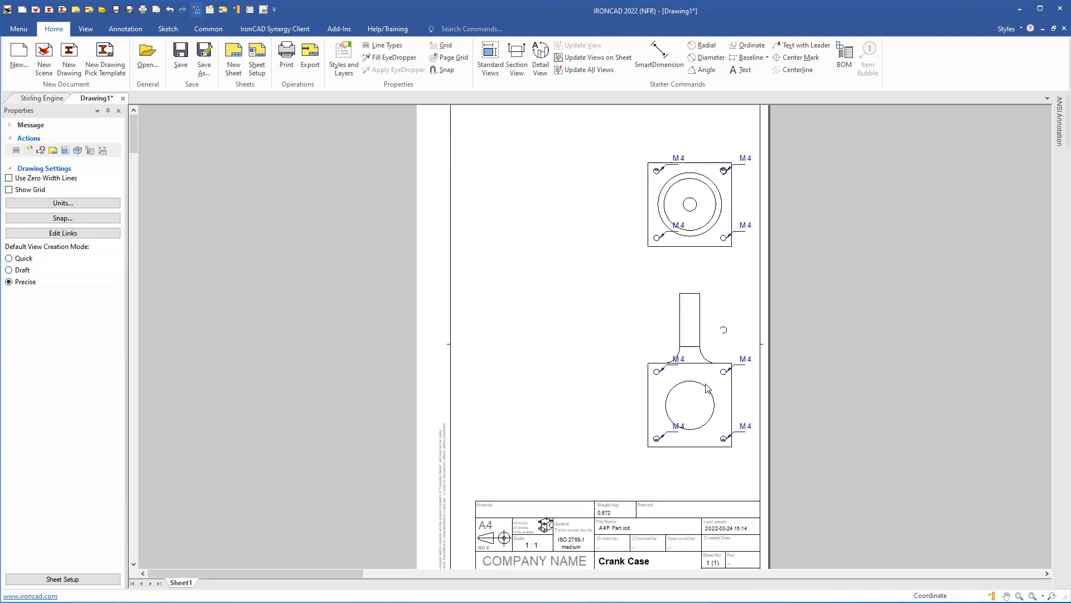
scroll(707, 389, "up", 5)
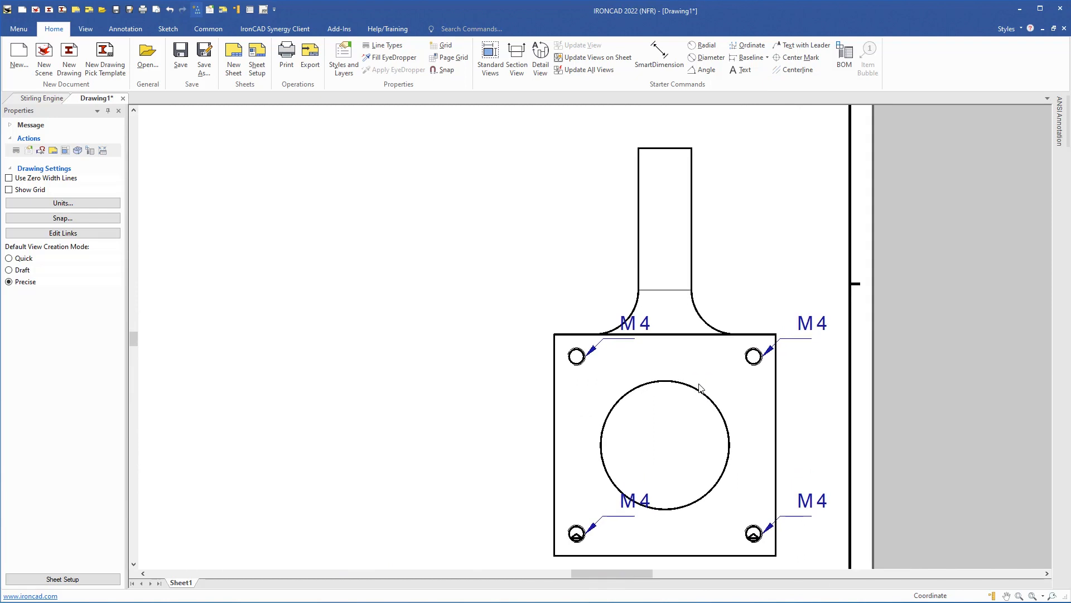
scroll(692, 362, "down", 3)
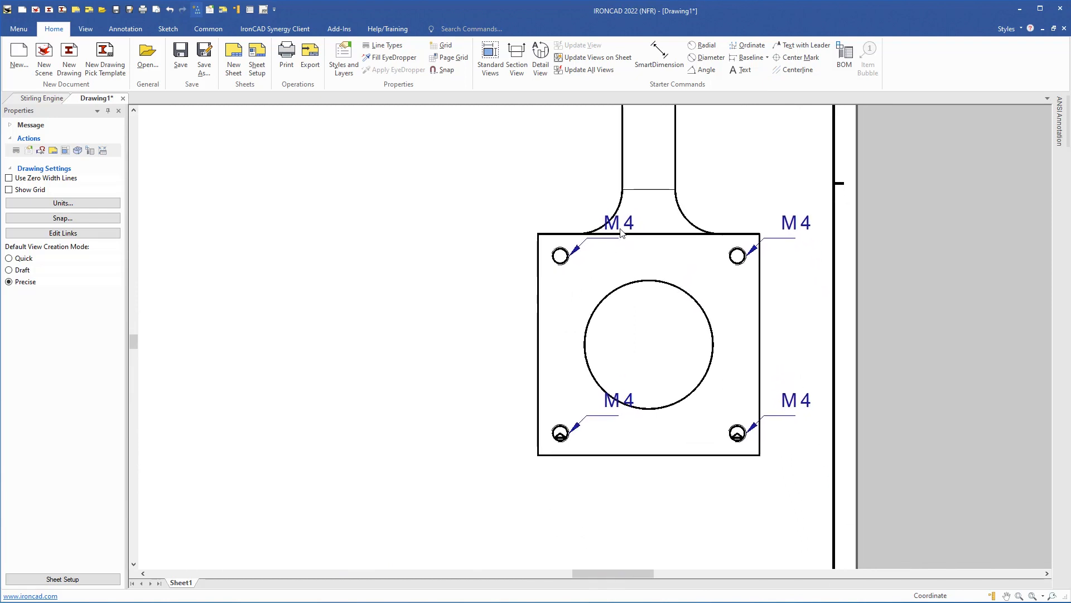
left_click(622, 224)
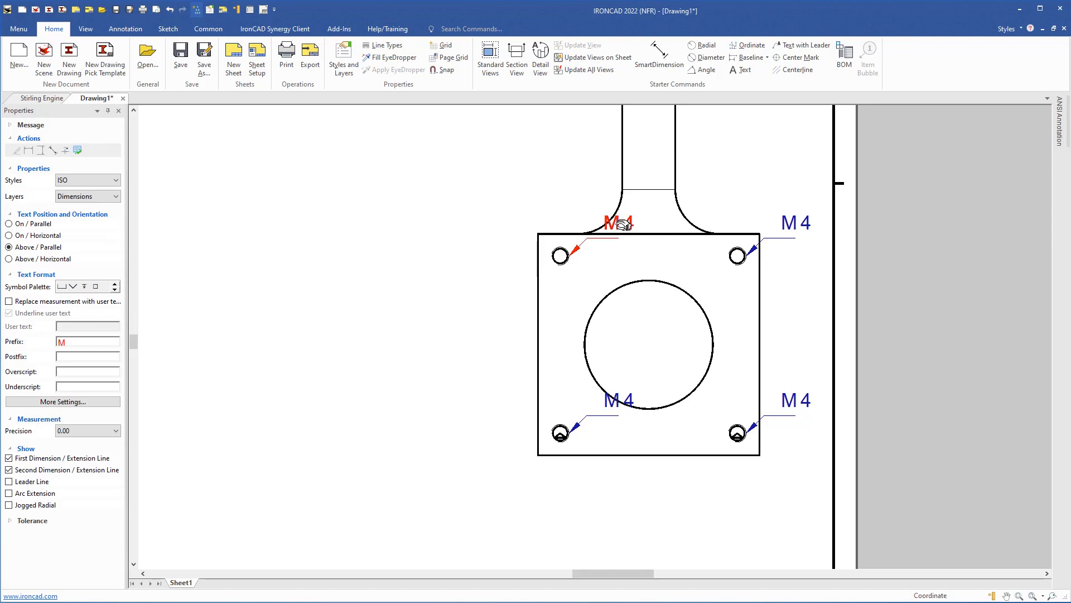
left_click_drag(624, 224, 535, 204)
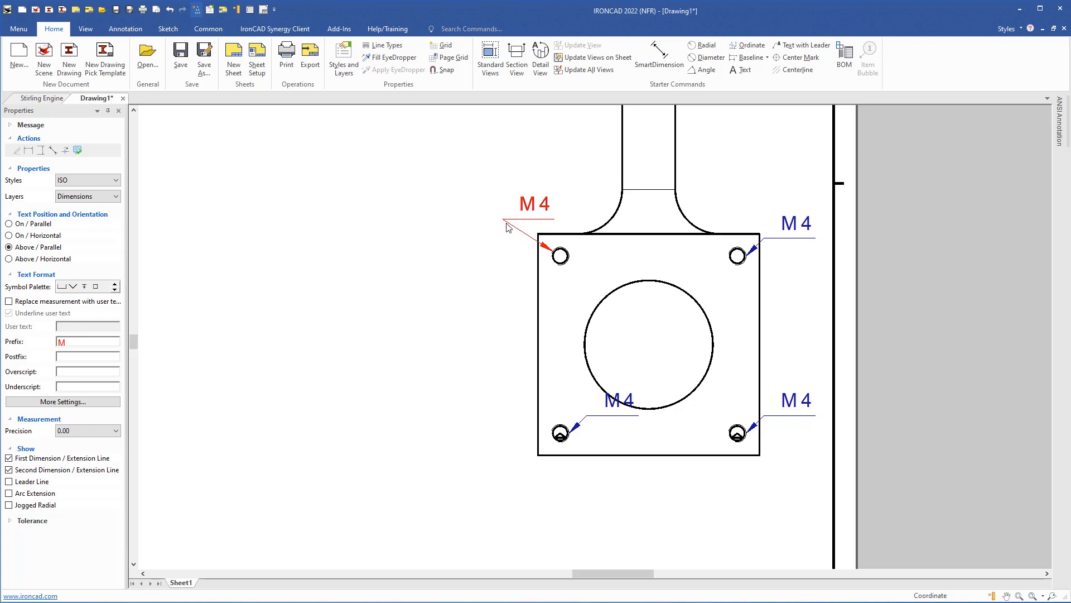
right_click(536, 208)
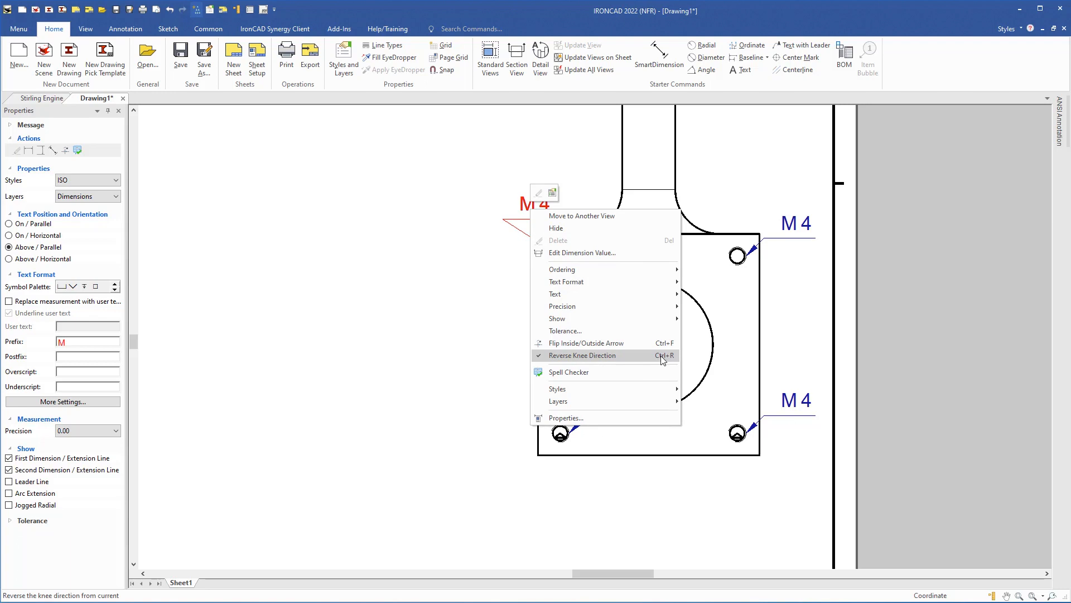
left_click(608, 357)
- Move the lower-left and upper-right M4 callouts out beyond the plate edges
left_click(616, 400)
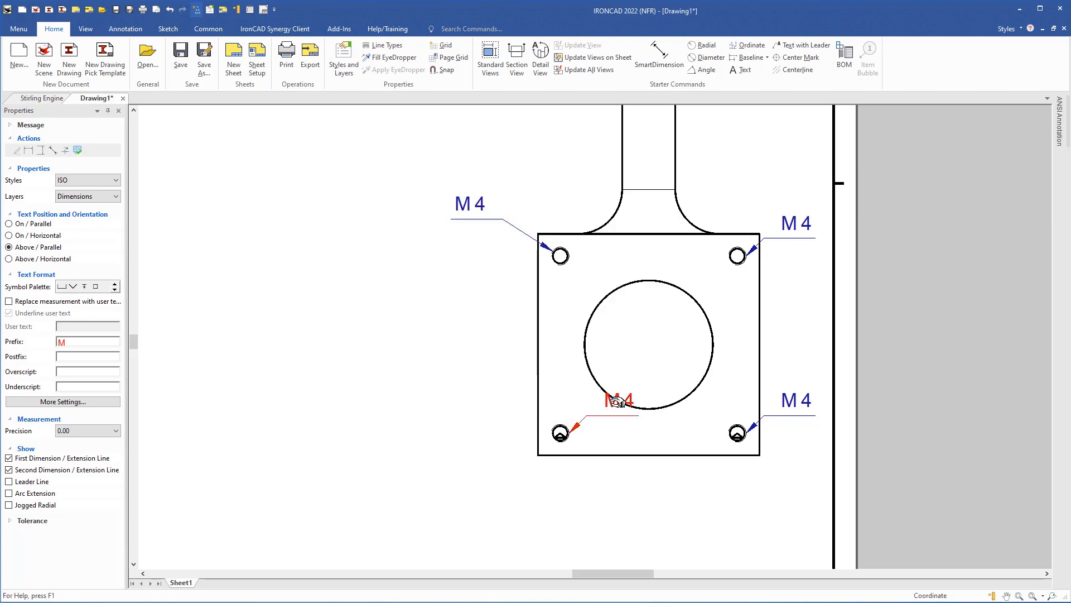
left_click_drag(616, 400, 492, 388)
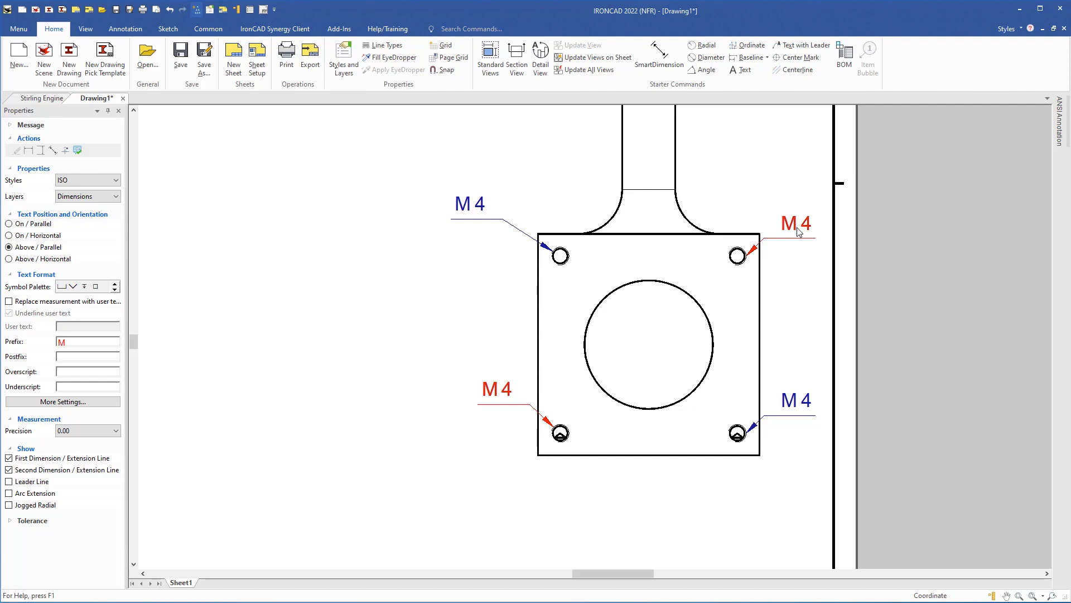
left_click_drag(799, 230, 780, 200)
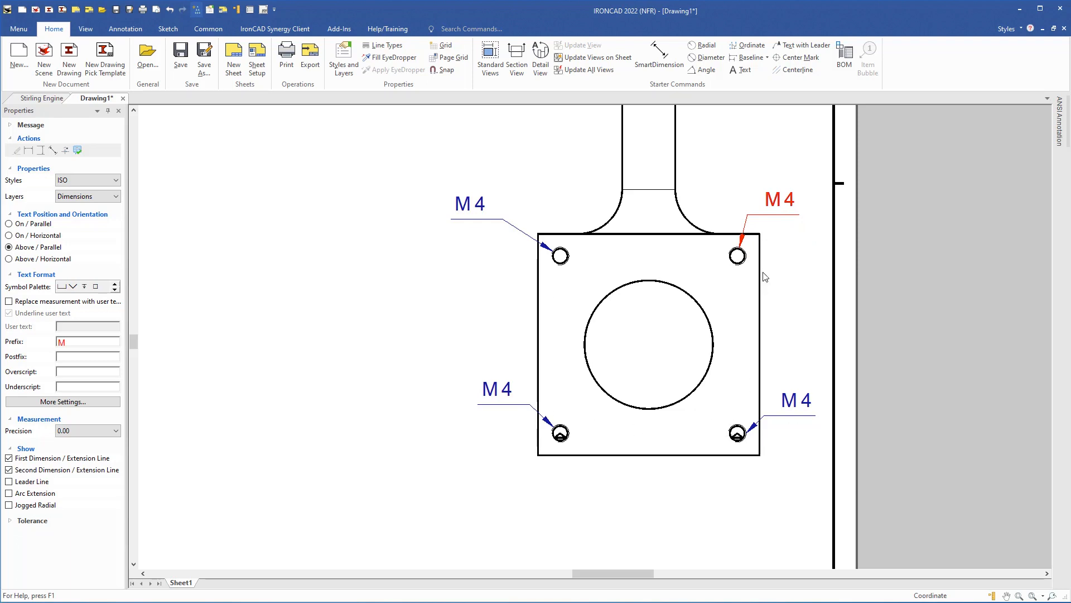
left_click_drag(761, 203, 743, 198)
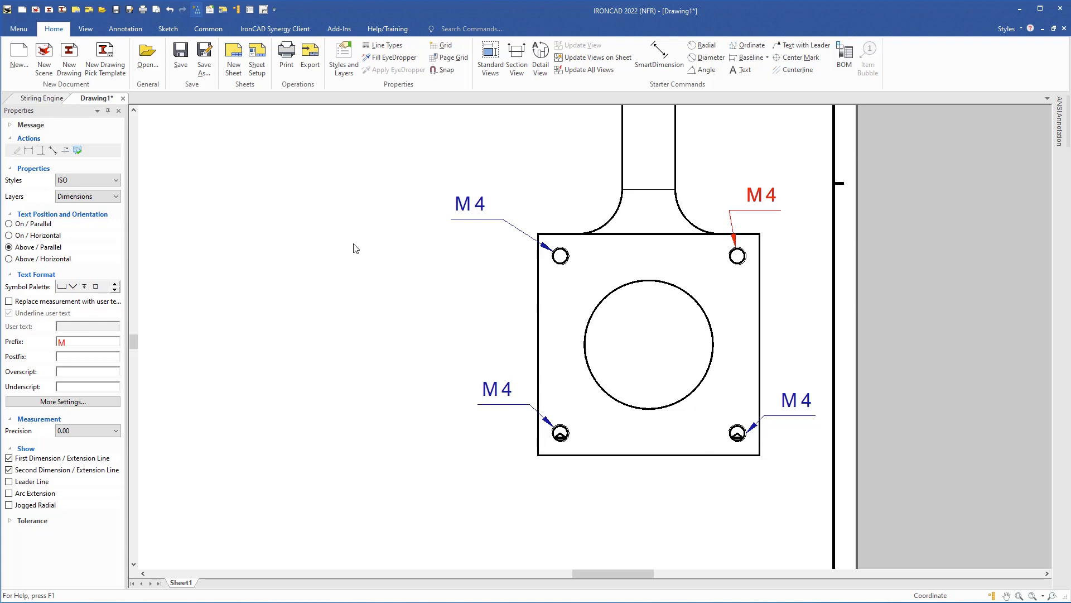
right_click(358, 248)
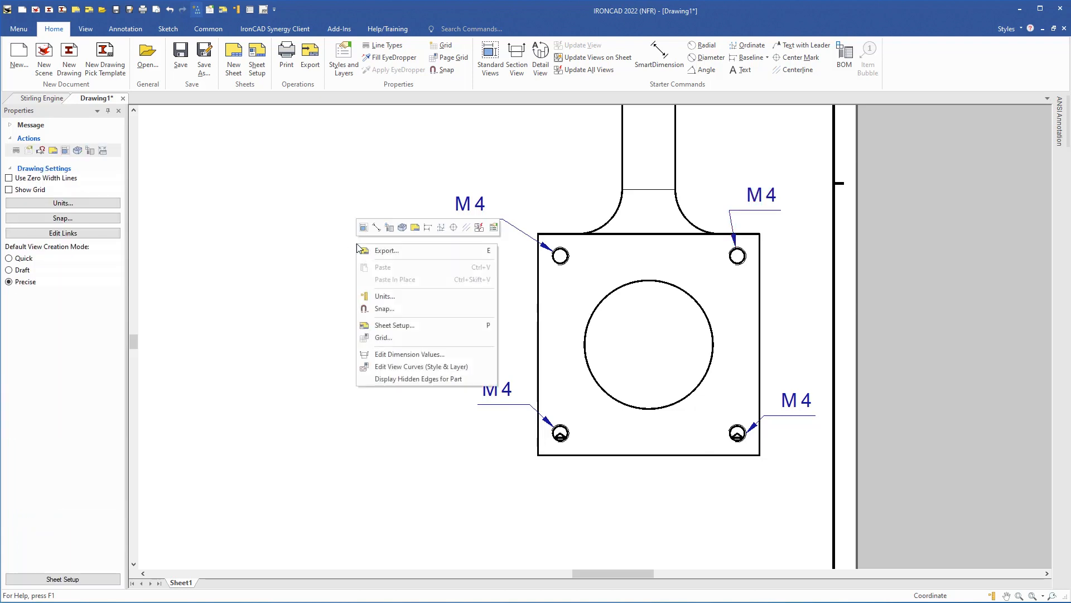
left_click(393, 325)
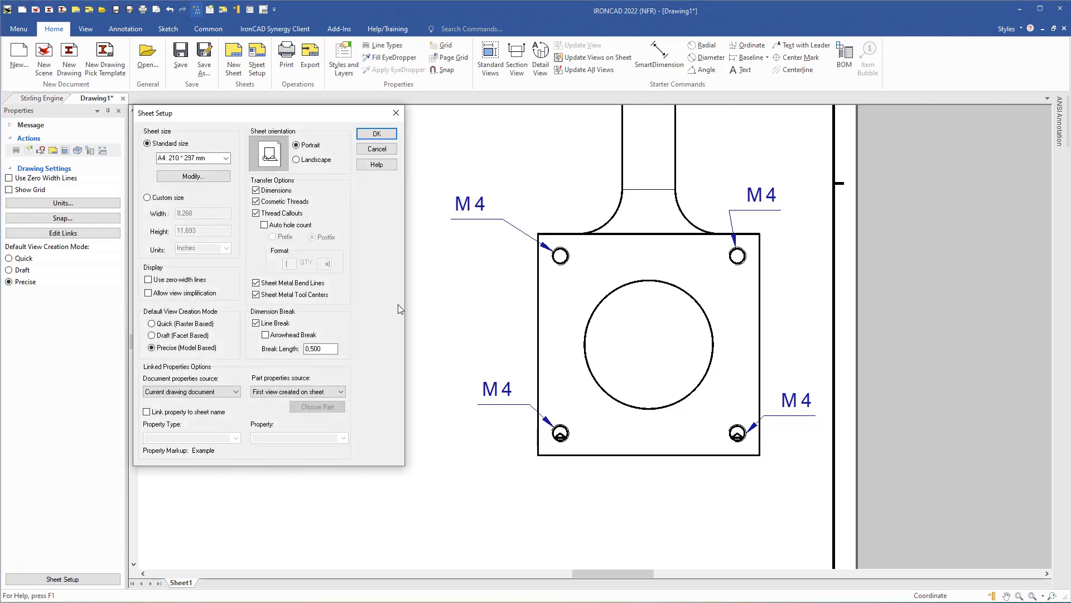
left_click(265, 224)
left_click(375, 150)
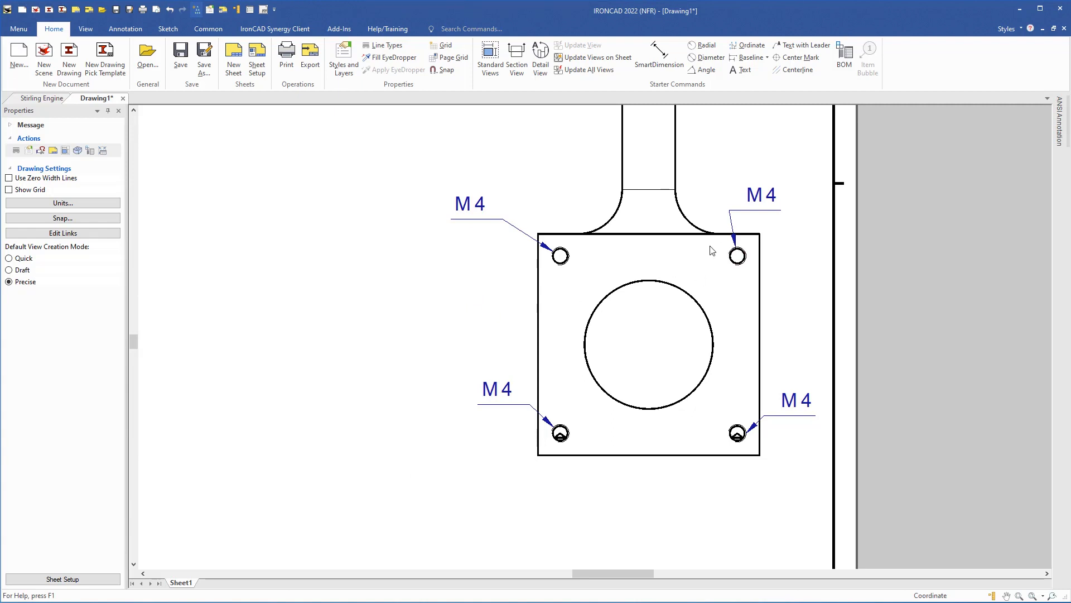
left_click(758, 201)
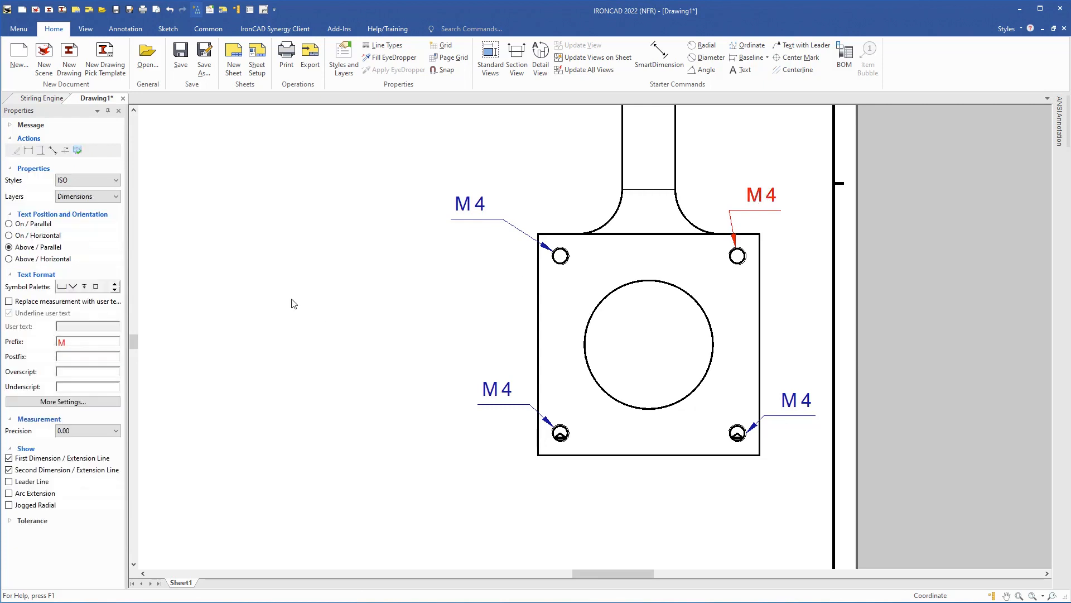
- Add a (4x) suffix to the upper-right M4 callout and shift it up and left
left_click(64, 355)
type(")")
key("Return")
mouse_move(776, 192)
left_mouse_down()
mouse_move(751, 192)
mouse_move(761, 193)
left_mouse_up()
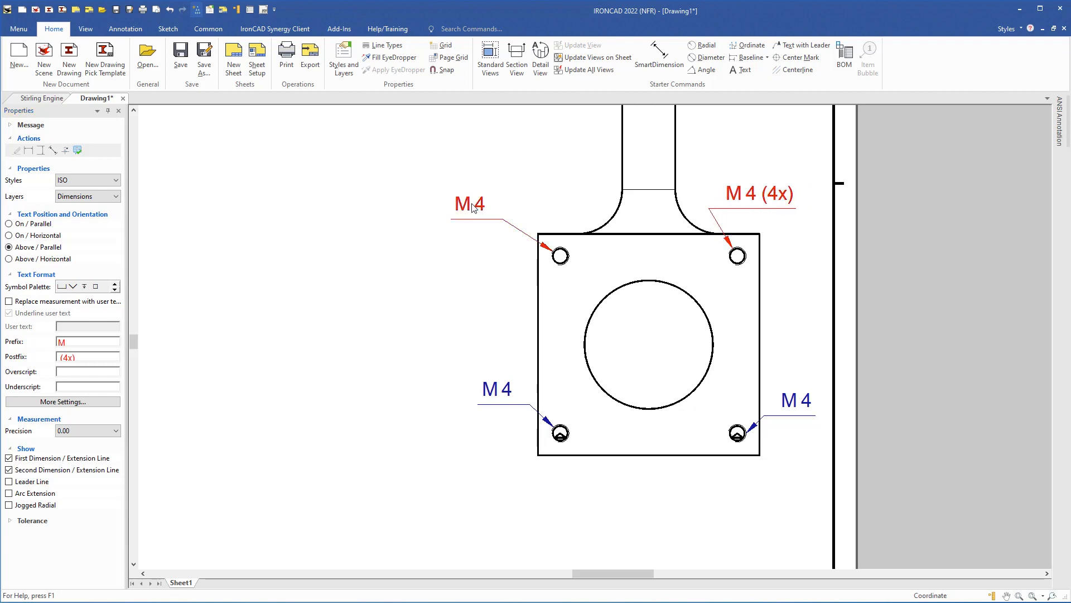
- Hide the upper-left, lower-left and lower-right M 4 callouts
left_click(473, 208)
right_click(472, 206)
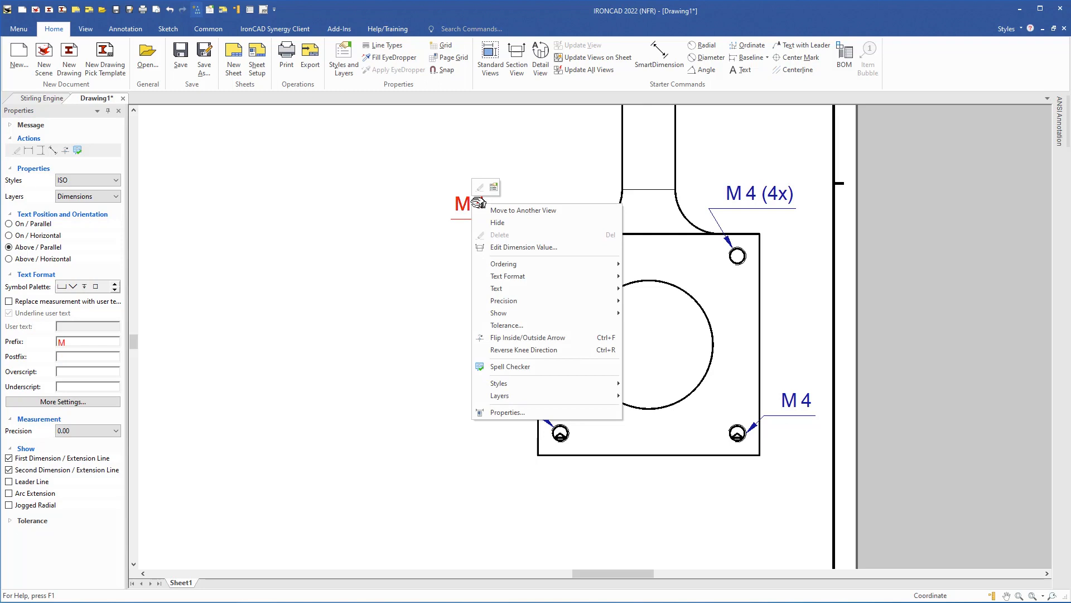
left_click(498, 222)
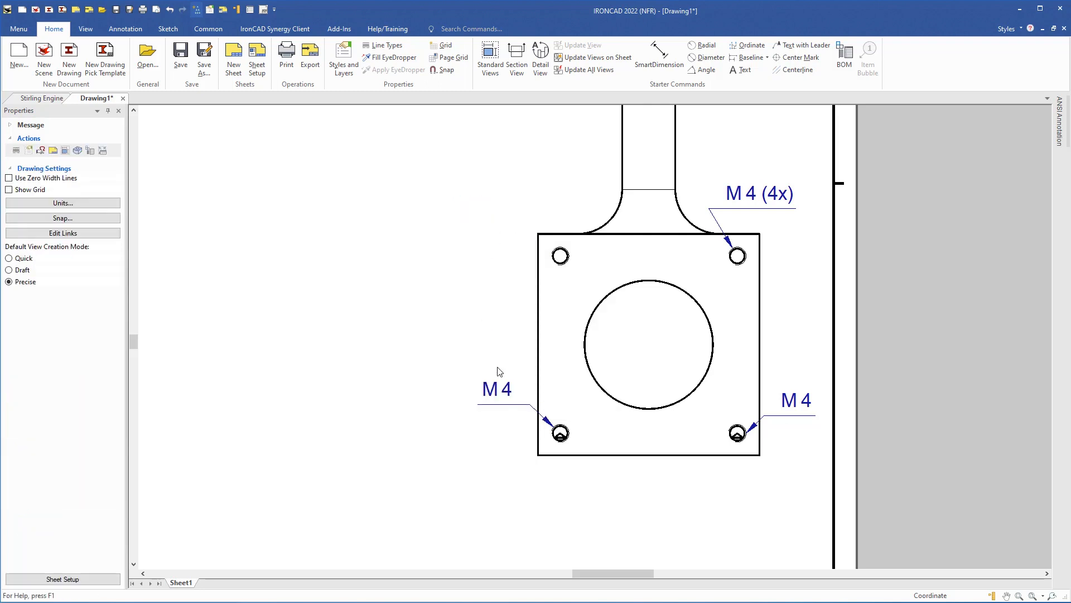
left_click(505, 387)
right_click(512, 390)
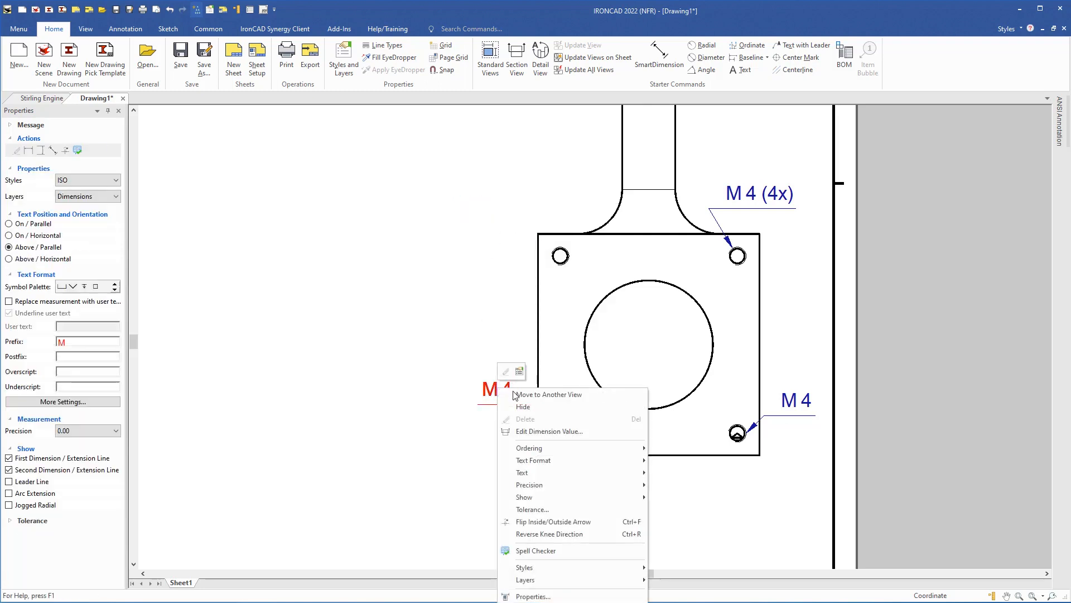
left_click(523, 407)
left_click(795, 407)
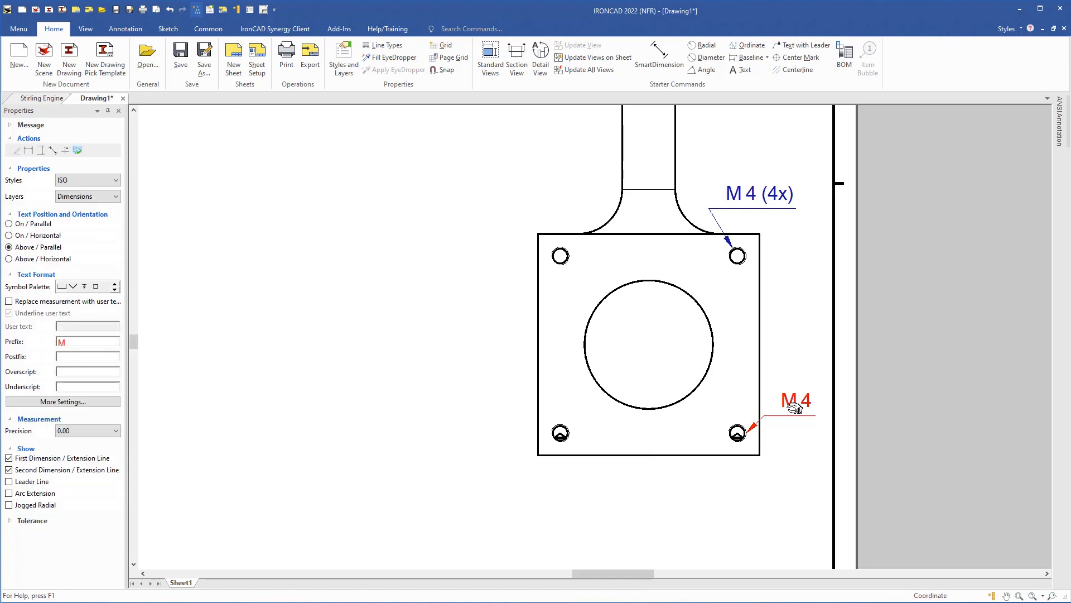
right_click(795, 408)
left_click(818, 220)
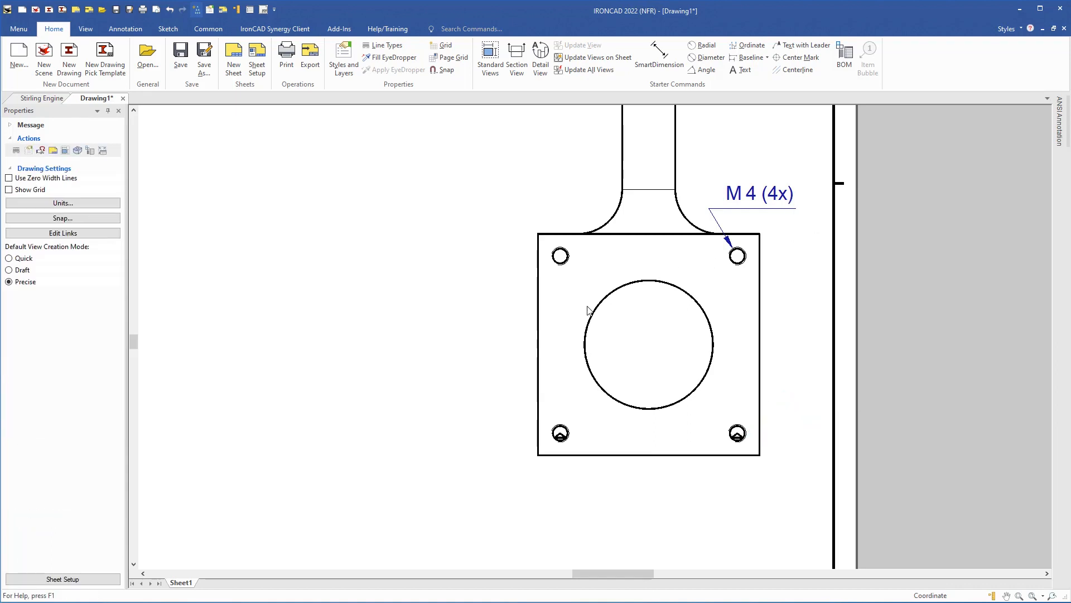
left_click_drag(615, 311, 614, 363)
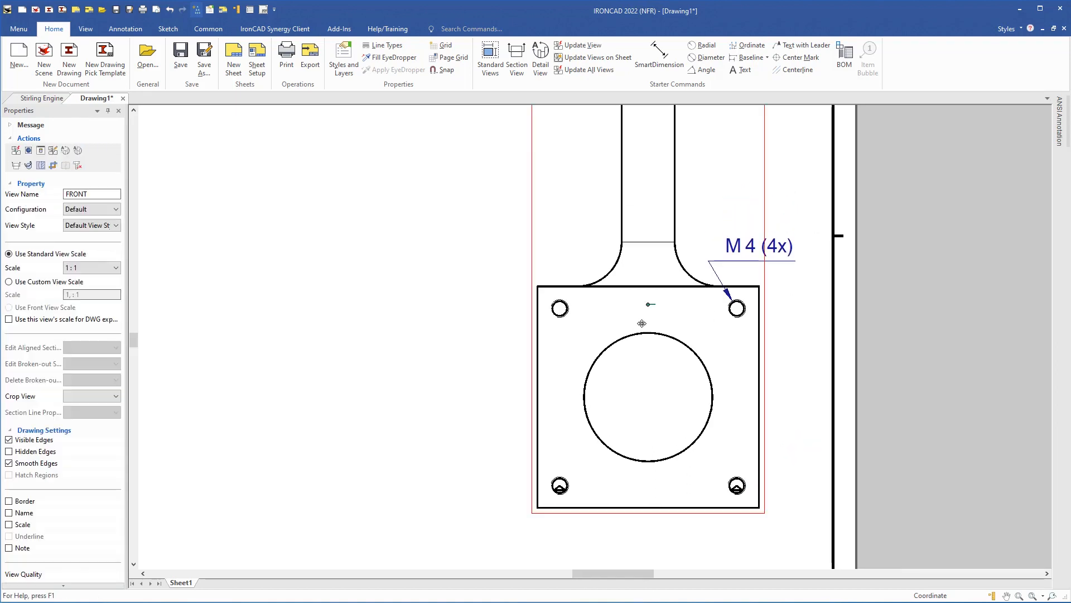
- Show the front view's hidden edges as dashed lines
left_click(8, 452)
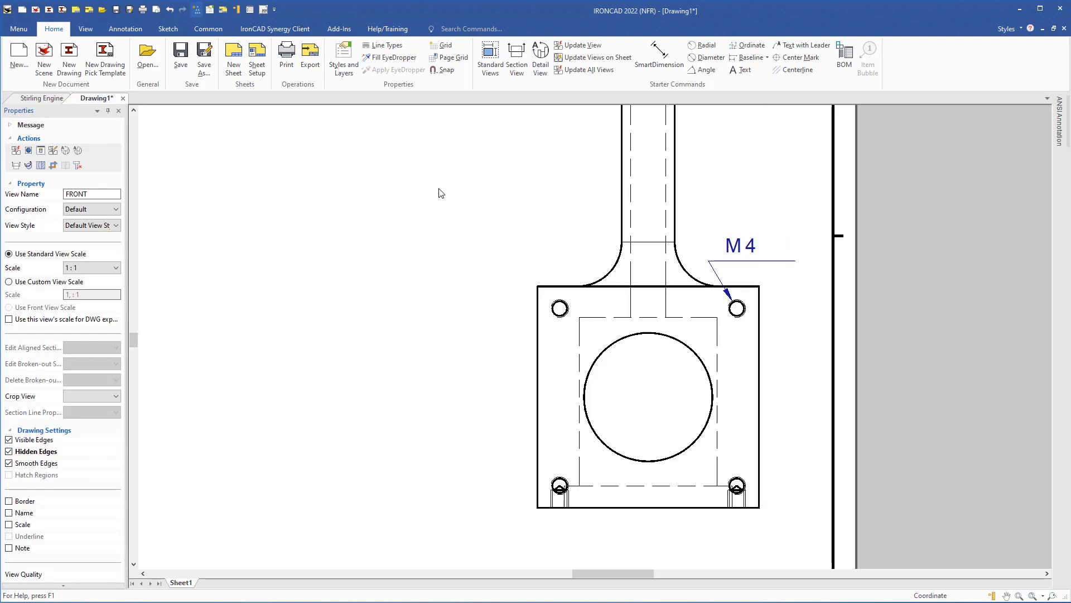
mouse_move(485, 188)
middle_mouse_down()
mouse_move(411, 335)
mouse_move(421, 535)
middle_mouse_up()
middle_click_drag(382, 218, 377, 351)
- Move the upper view's lower-right M 4 callout below the square plate
middle_click_drag(645, 402, 648, 342)
left_click(728, 323)
left_click_drag(728, 323, 675, 412)
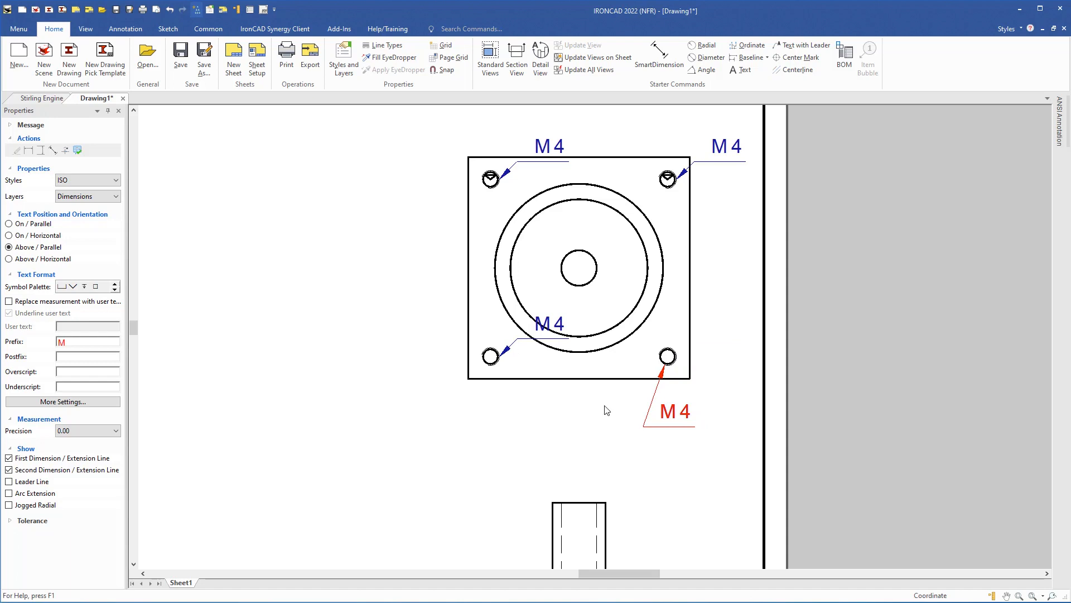
- Give the lower-right callout a (4x) postfix; hide the upper-right, upper-left and lower-left M 4 callouts
left_click(75, 355)
key("Return")
right_click(720, 159)
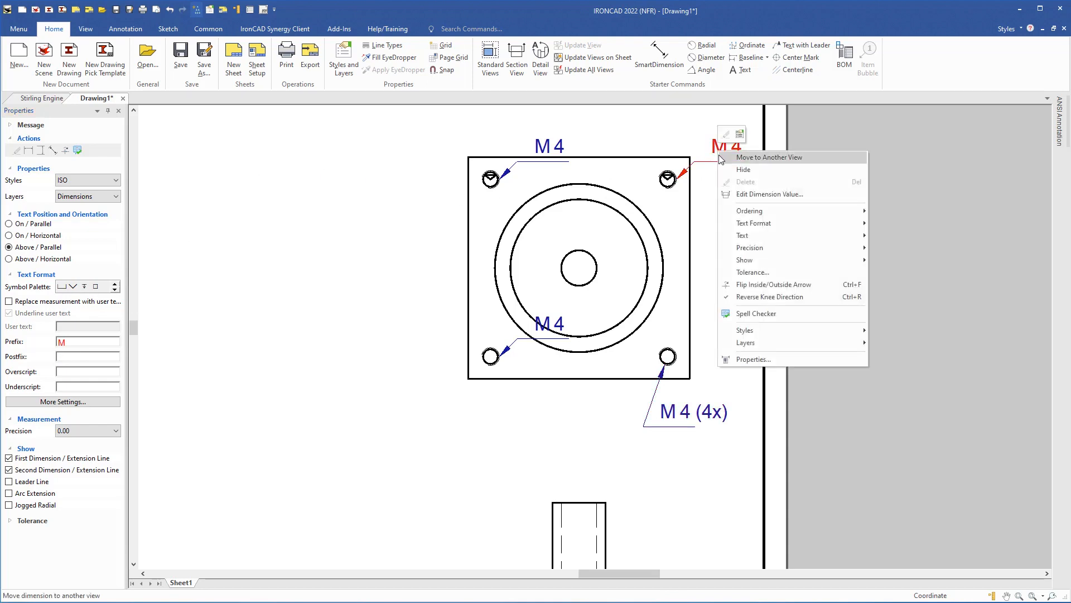
left_click(730, 169)
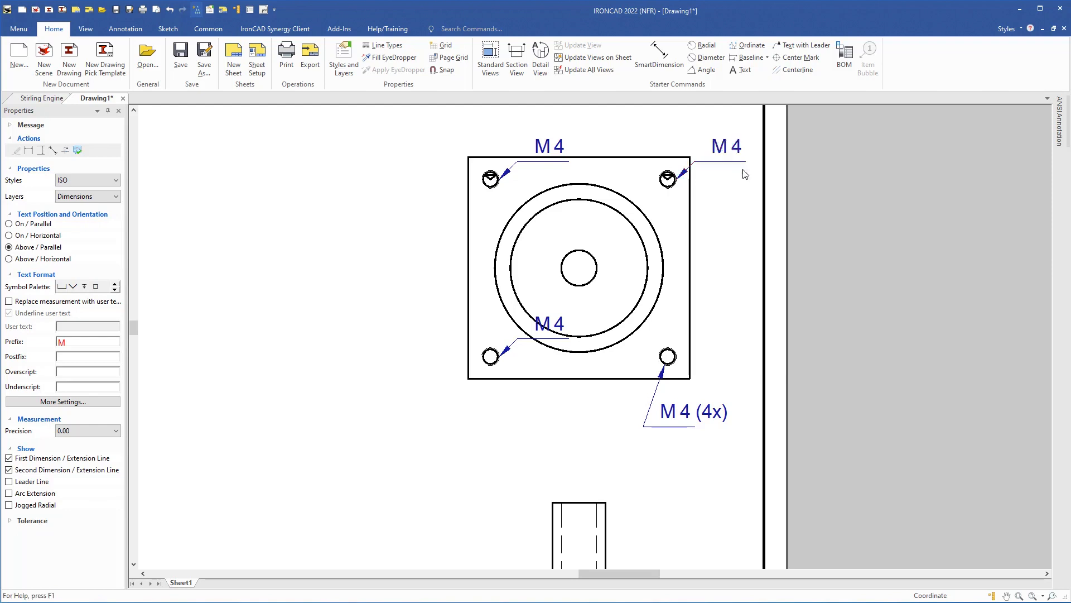
right_click(560, 146)
left_click(582, 167)
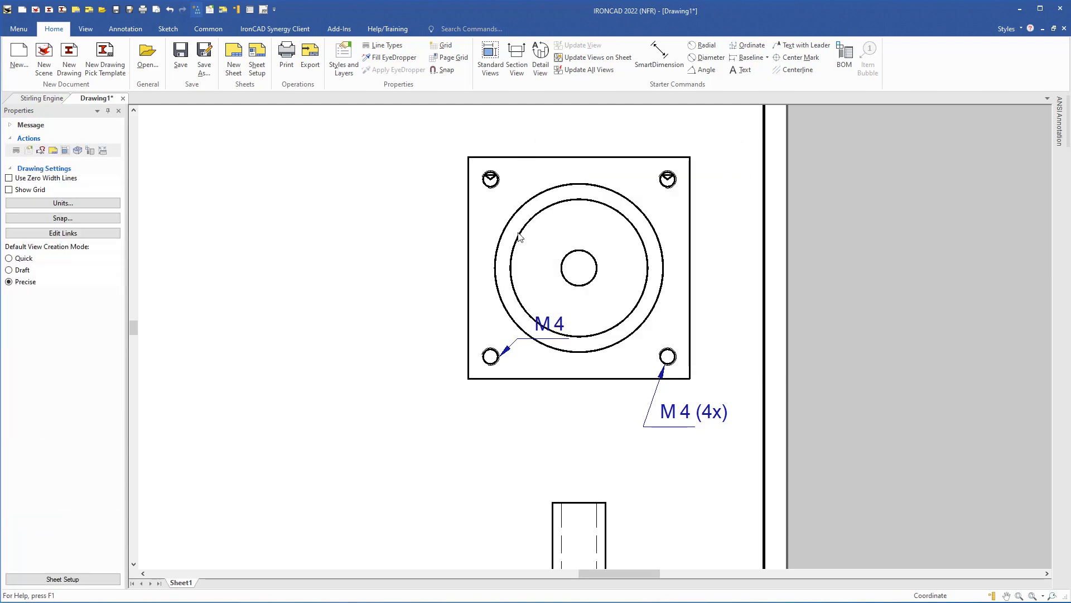
right_click(548, 328)
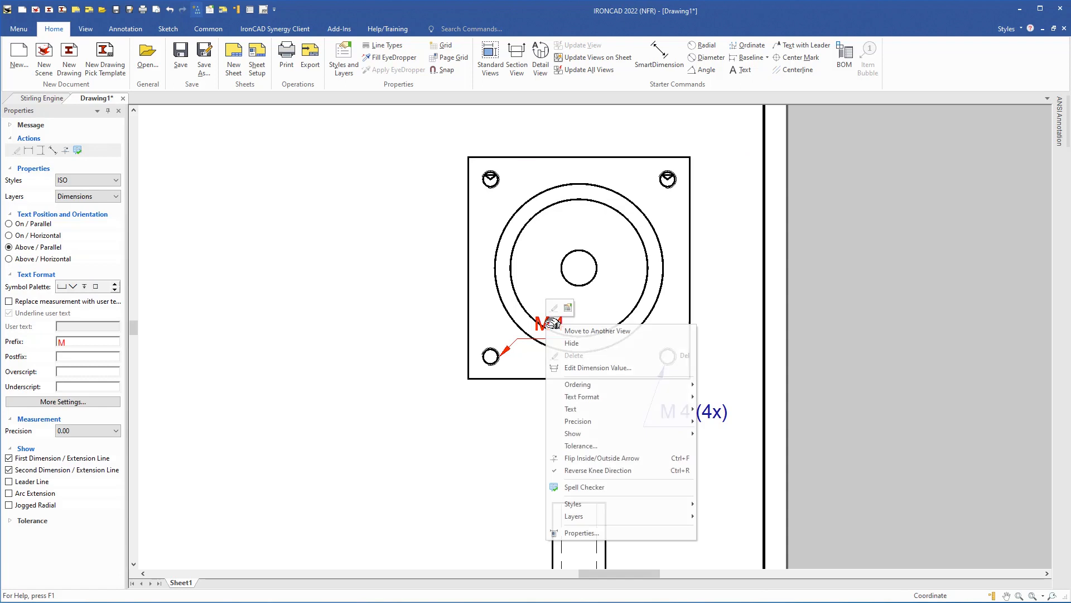
left_click(555, 341)
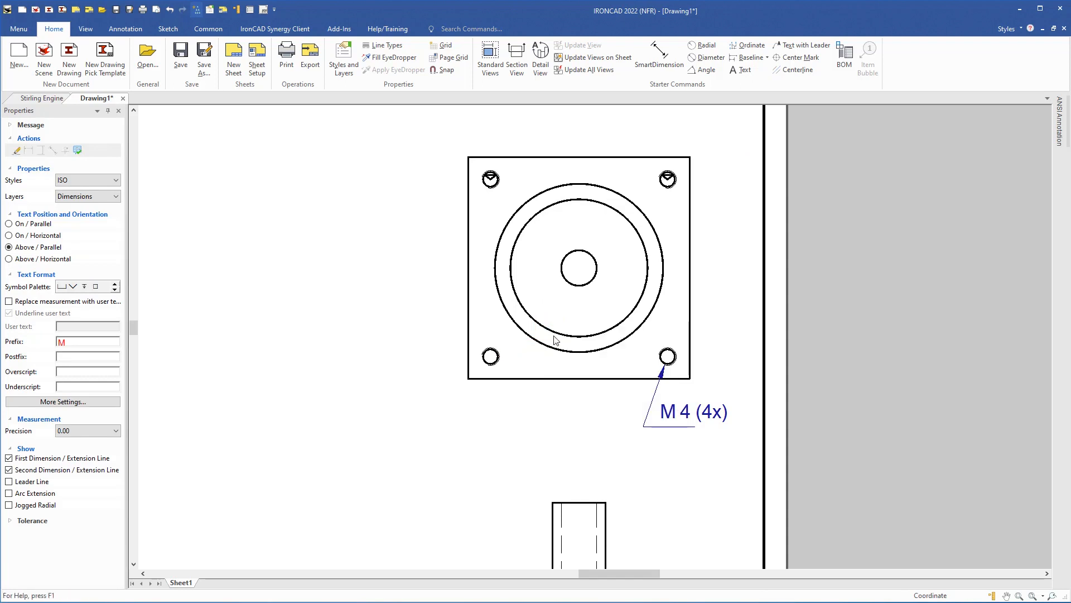
left_click(525, 267)
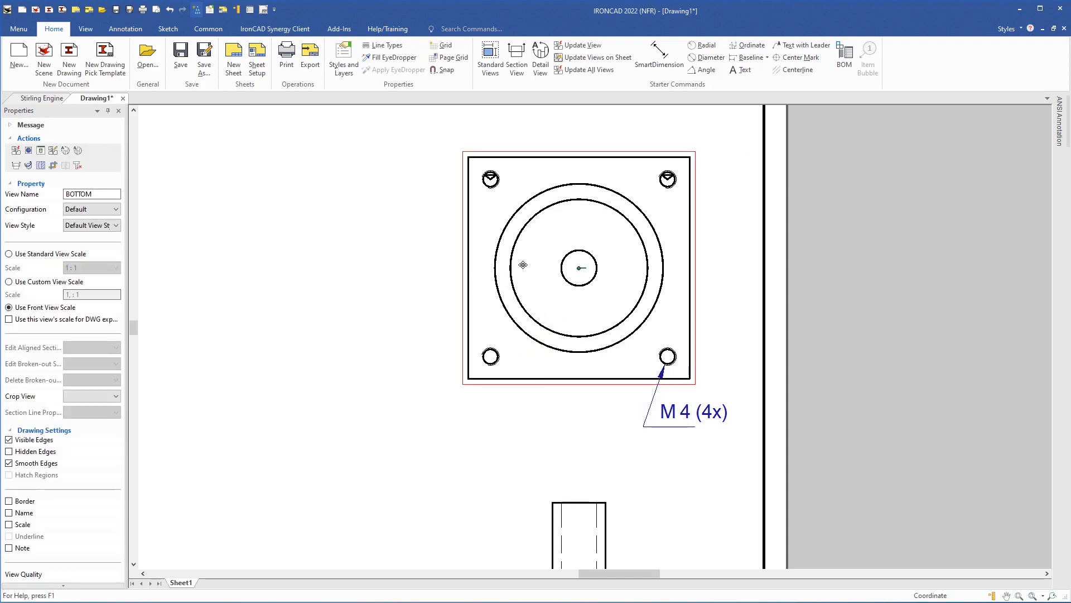
- Show hidden edges in the BOTTOM view and centre-mark its large circle and four corner holes
left_click(9, 451)
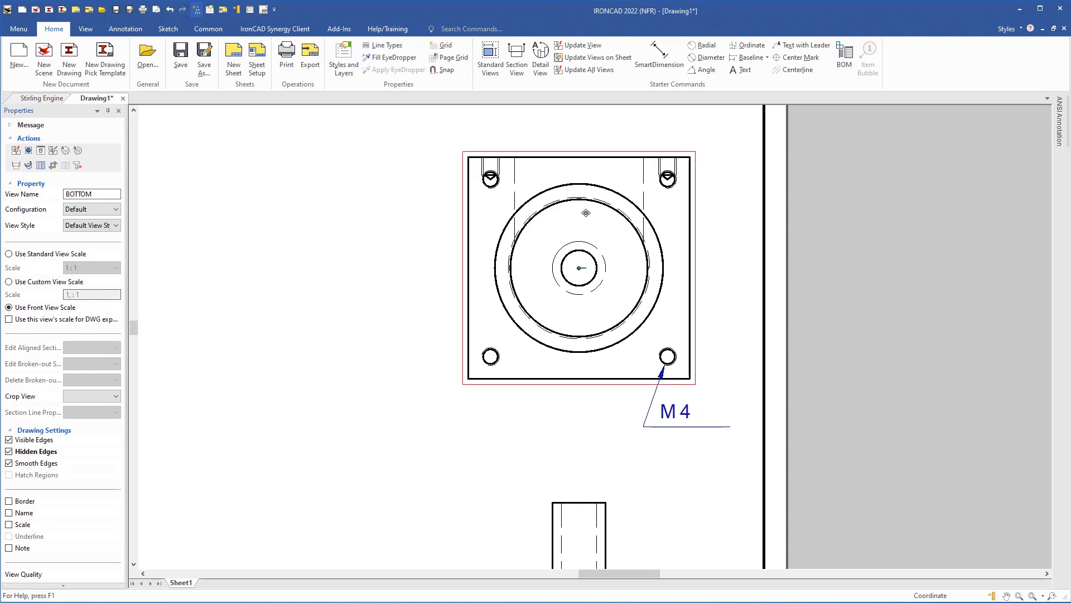
left_click(796, 58)
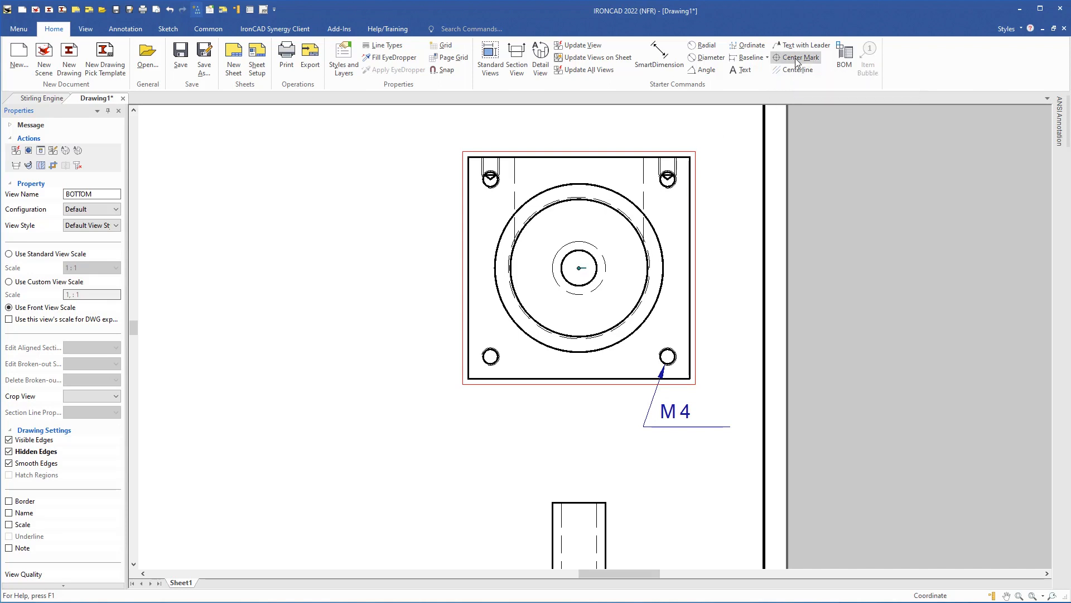
left_click(611, 188)
left_click(491, 179)
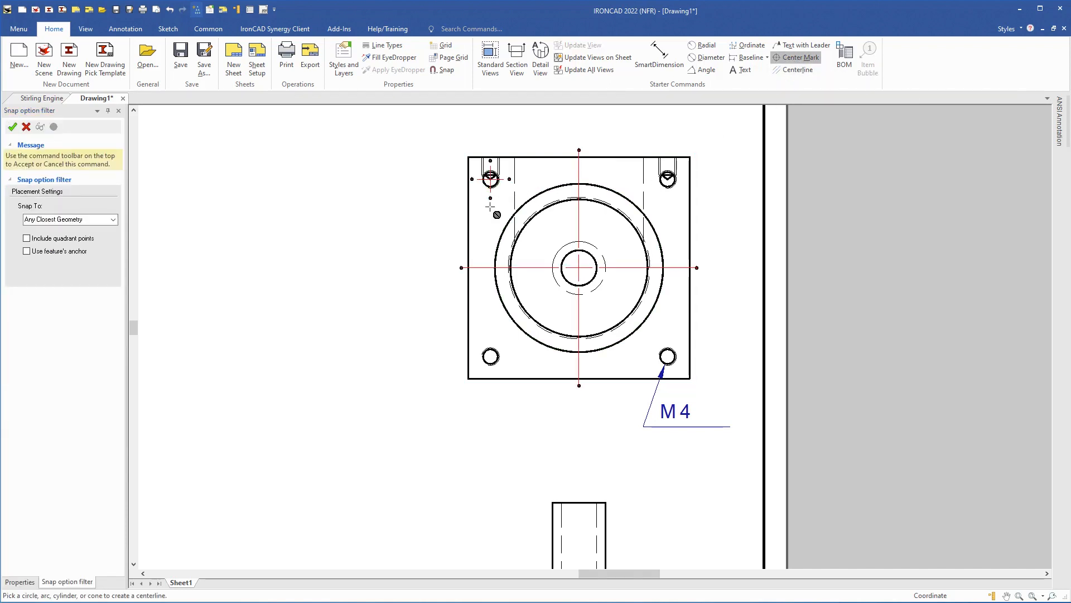
left_click(498, 350)
left_click(673, 351)
left_click(673, 191)
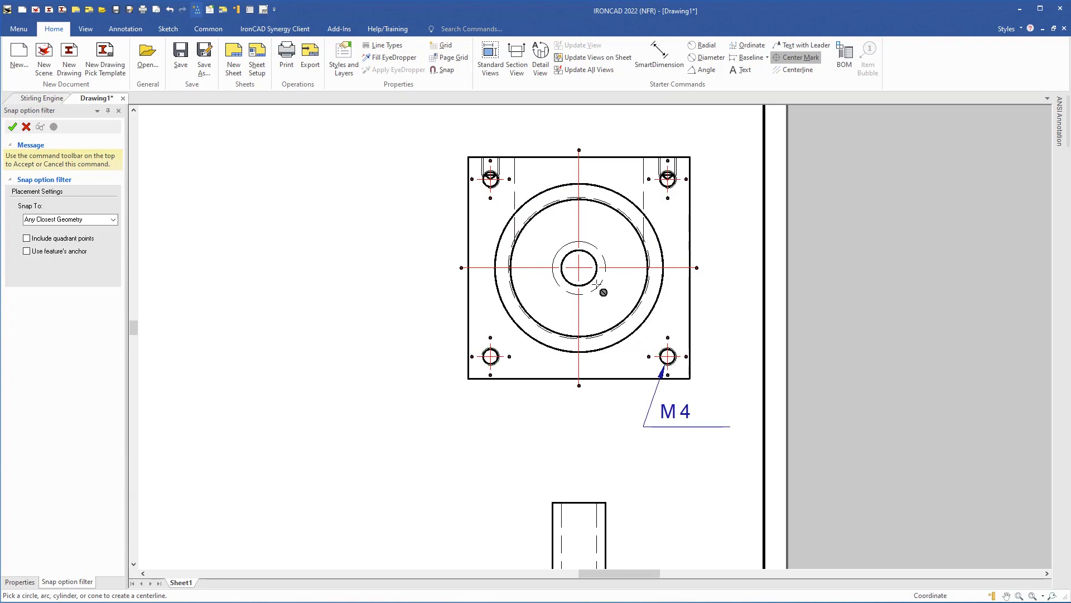
- Add centre marks to the front view's large circle and its four corner holes
mouse_move(470, 477)
middle_mouse_down()
mouse_move(473, 370)
mouse_move(445, 213)
mouse_move(406, 112)
middle_mouse_up()
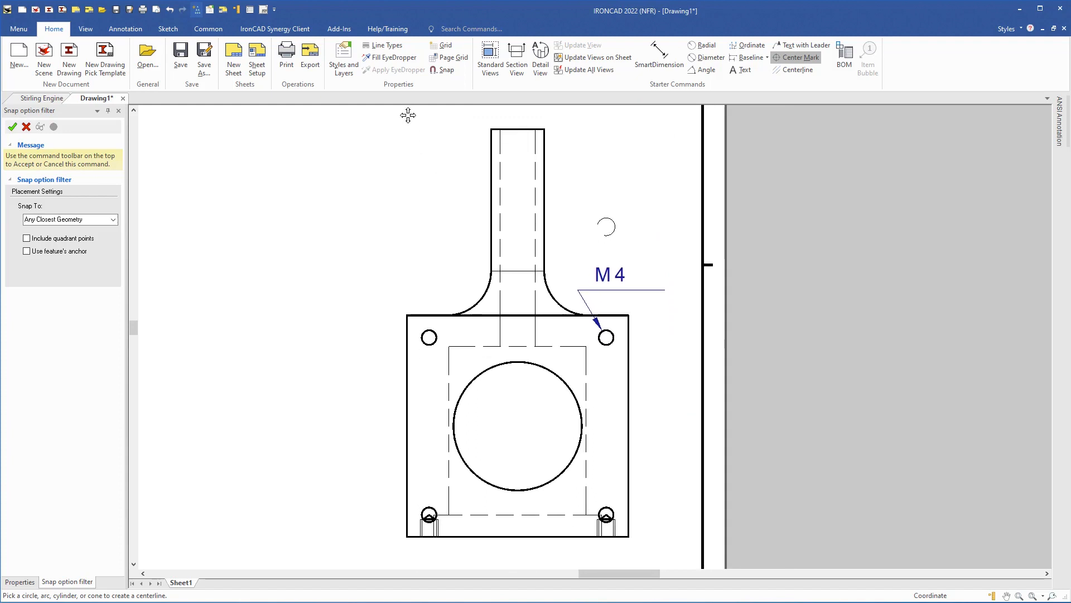
left_click(556, 378)
left_click(435, 343)
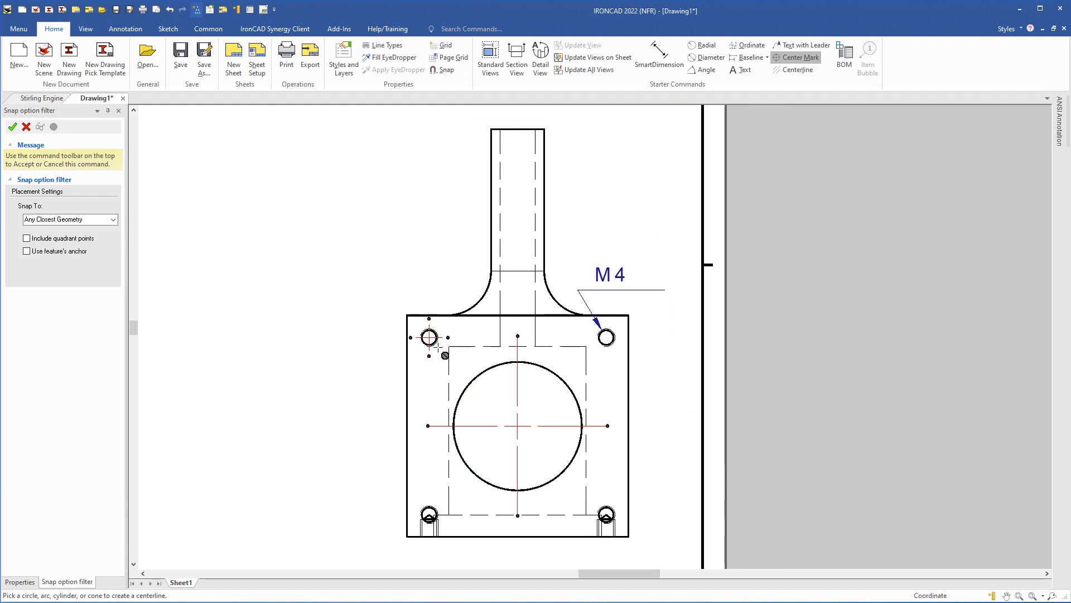
left_click(430, 510)
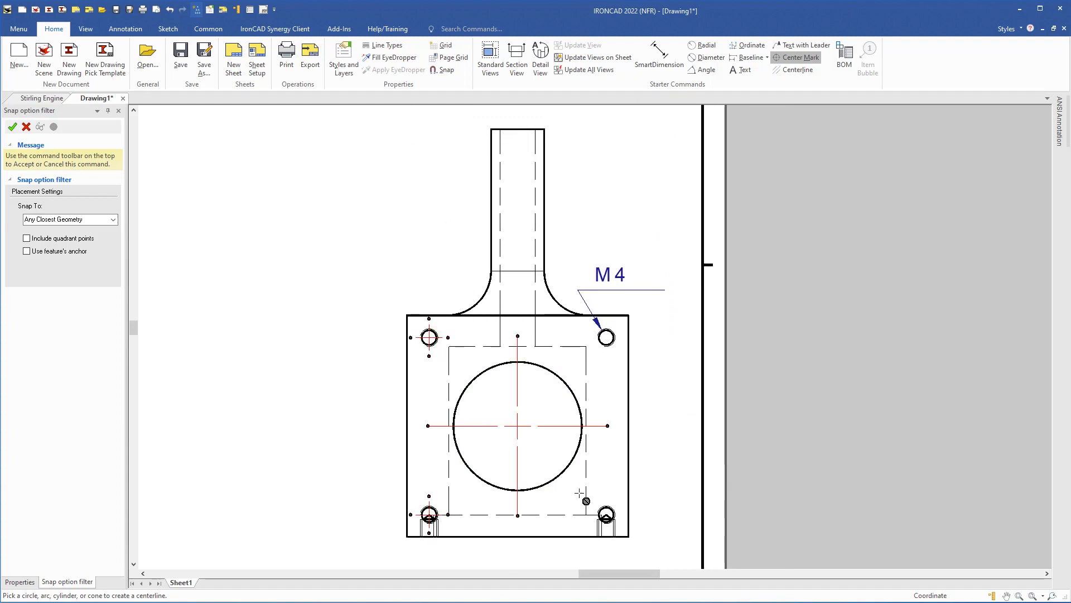
left_click(606, 509)
left_click(610, 345)
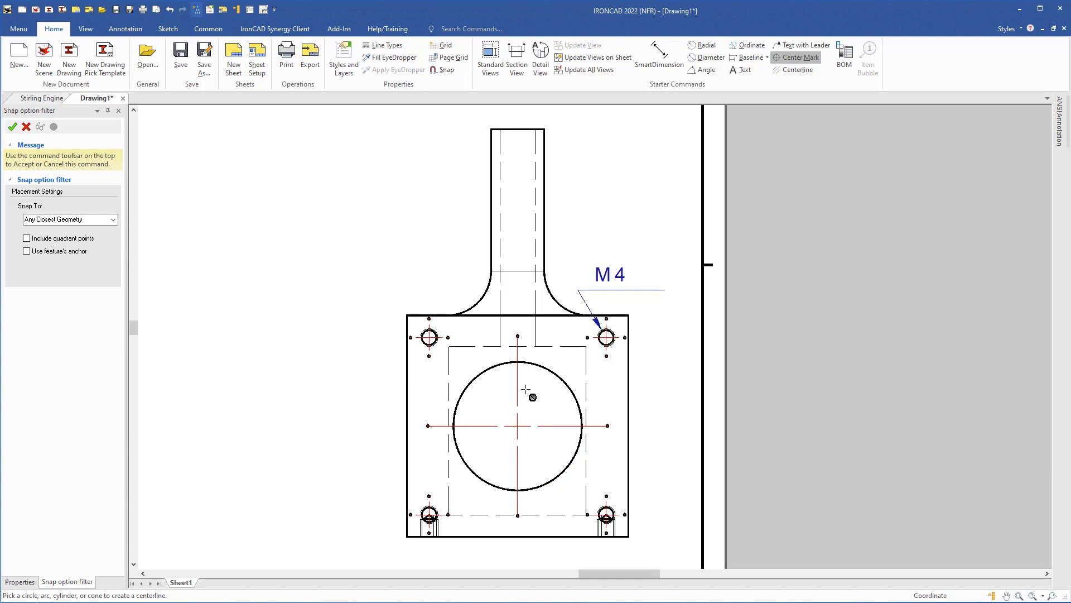
scroll(424, 292, "down", 3)
middle_click_drag(423, 291, 584, 268)
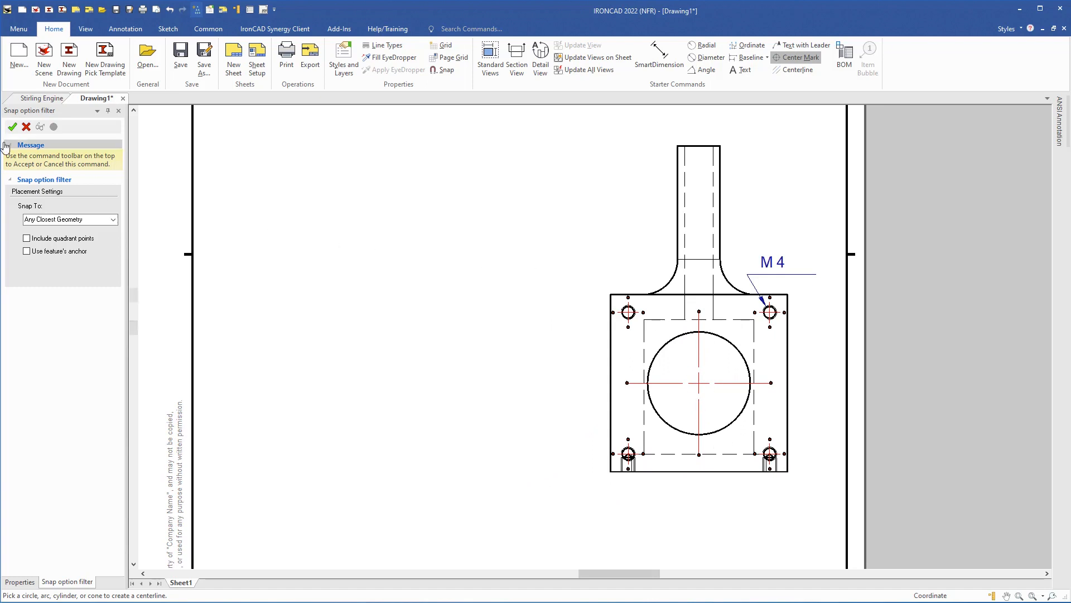
left_click(12, 127)
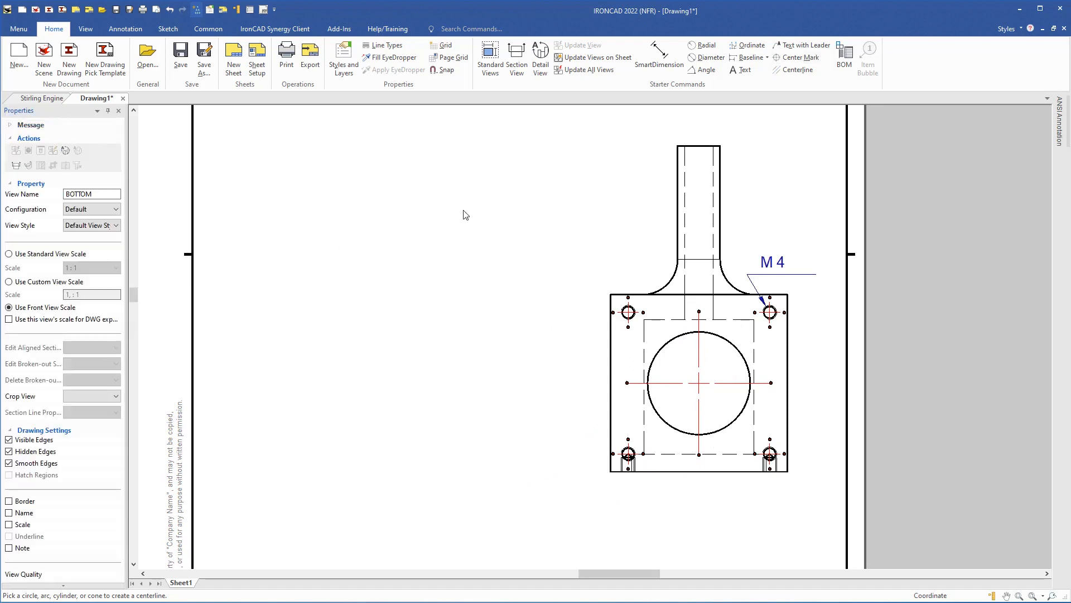
- Draw a vertical section line A-A through the part's centre, extending past both ends
left_click(517, 59)
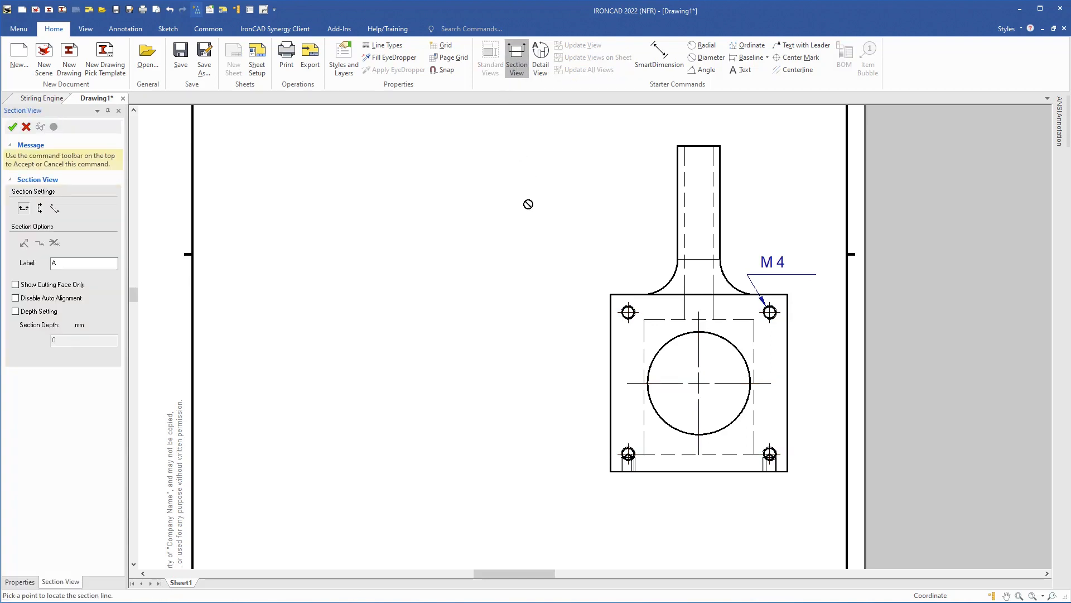
left_click(41, 210)
left_click(699, 473)
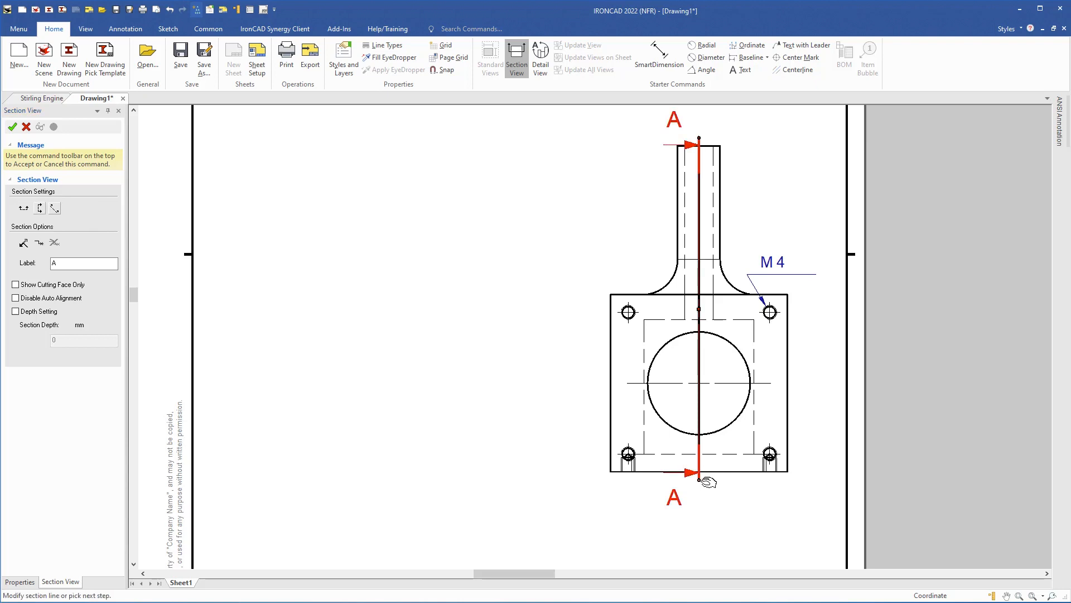
left_click_drag(704, 480, 695, 533)
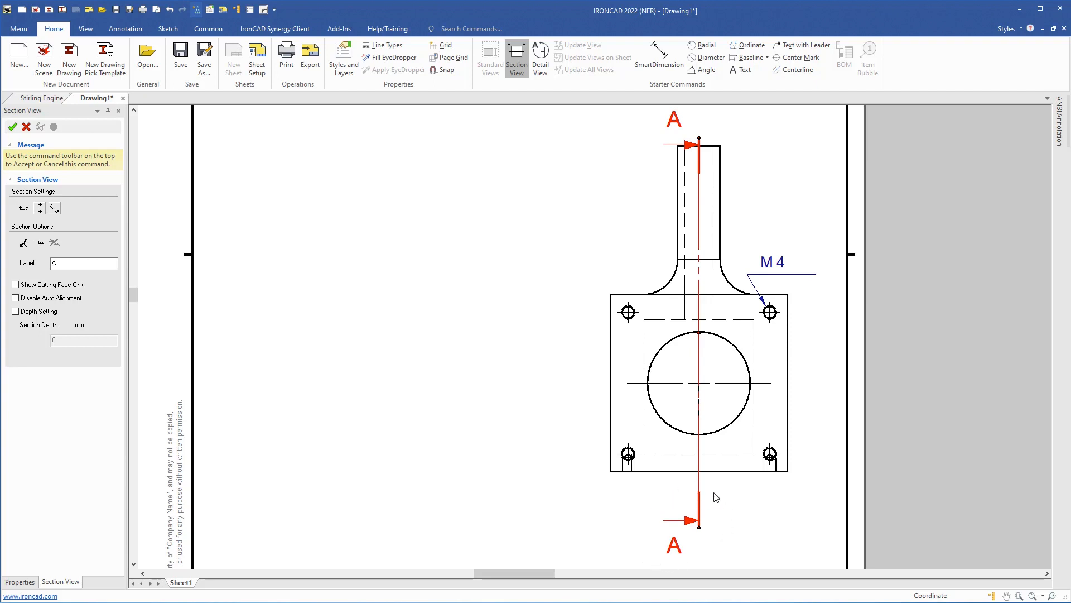
middle_click_drag(672, 333, 663, 393)
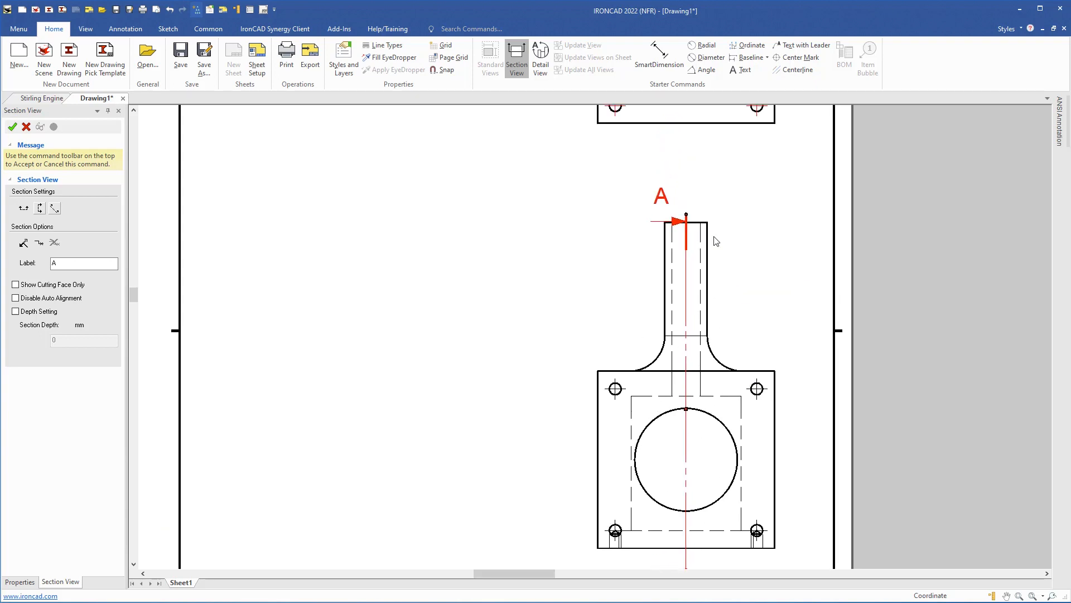
left_click_drag(694, 222, 692, 168)
scroll(626, 385, "down", 1)
mouse_move(626, 385)
middle_mouse_down()
mouse_move(603, 335)
mouse_move(626, 318)
middle_mouse_up()
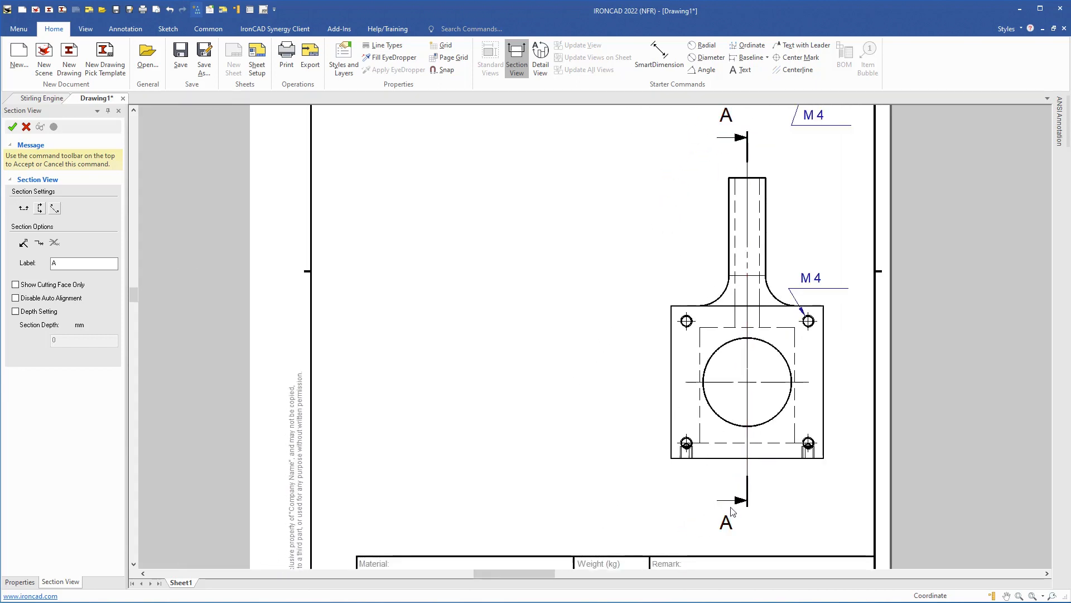
- Reverse the section's viewing direction and place section view A-A left of the front view
left_click(24, 243)
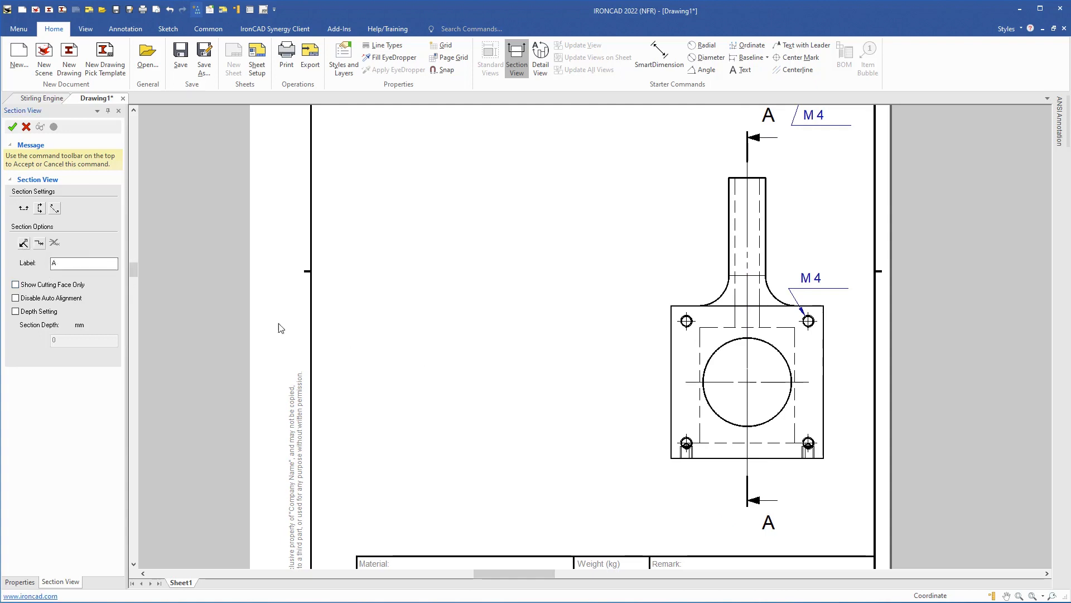
left_click(11, 126)
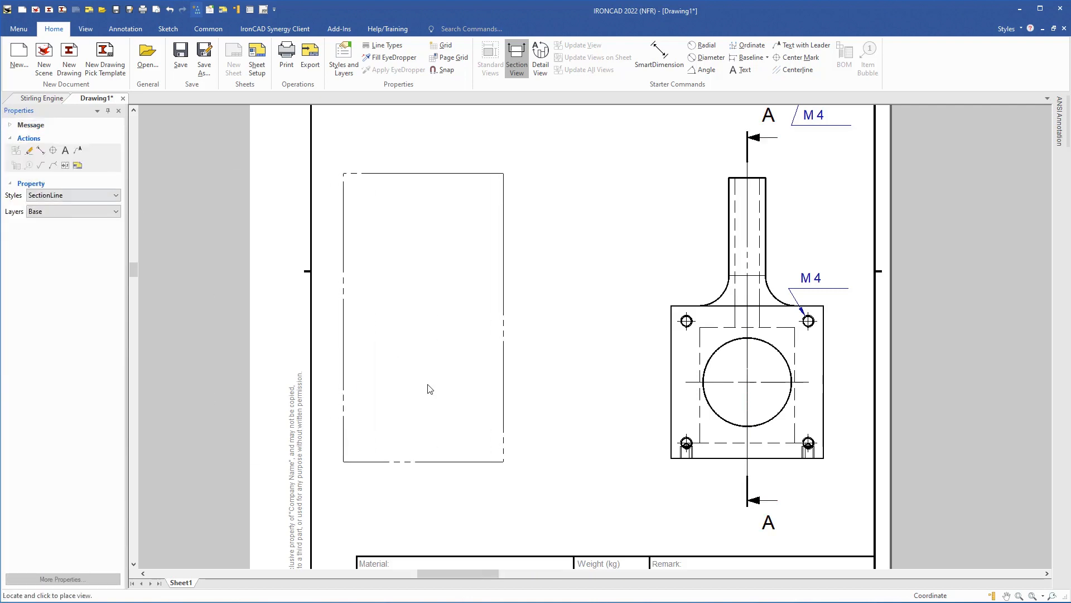
left_click(462, 400)
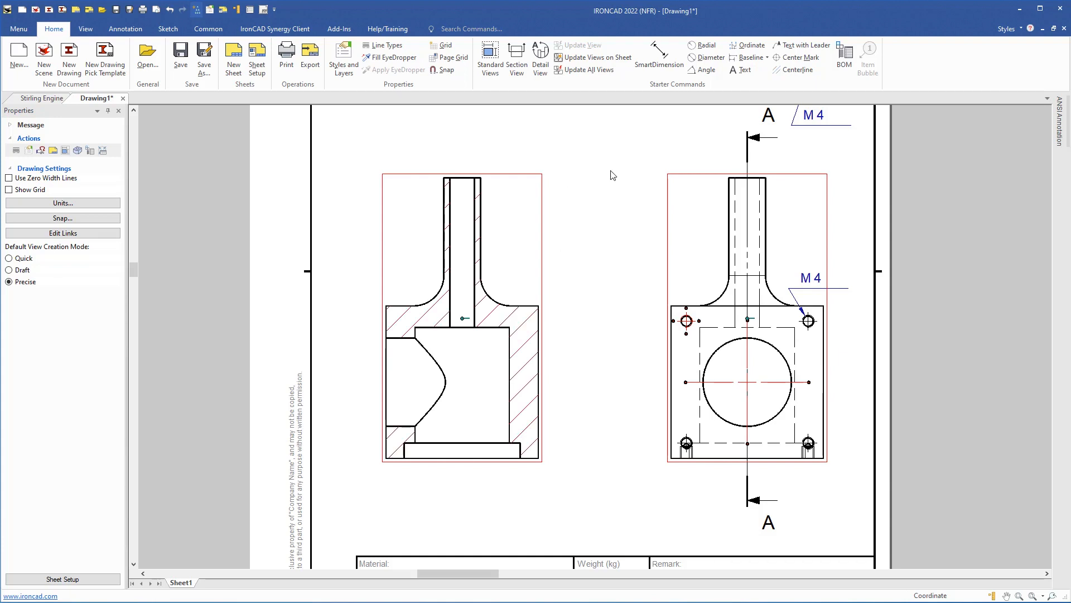
- Add centerlines through the vertical shaft bore and the left cavity of the section
left_click(795, 70)
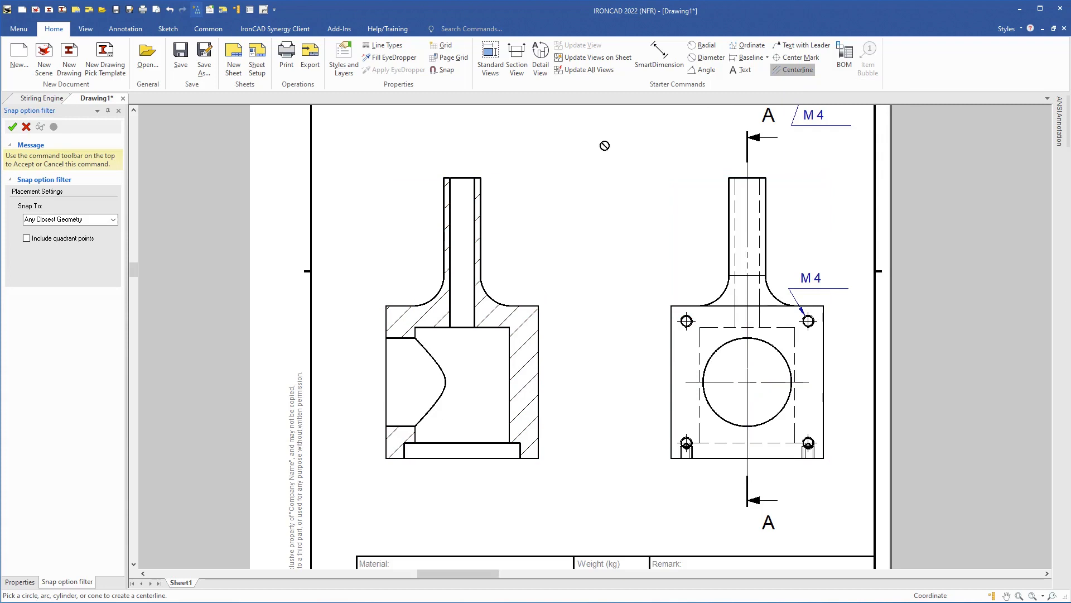
left_click(463, 229)
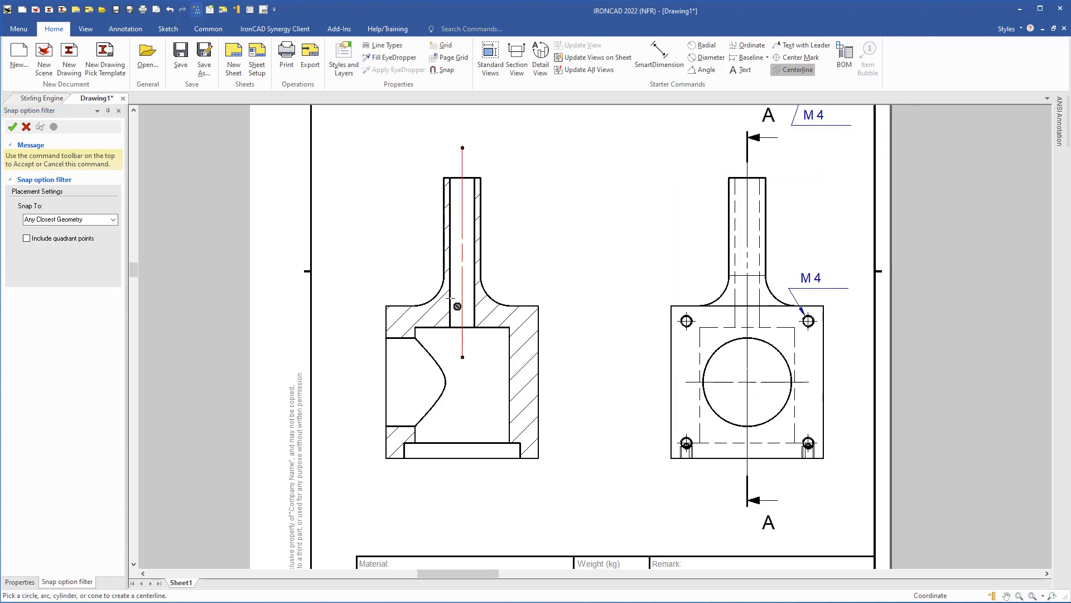
left_click(407, 382)
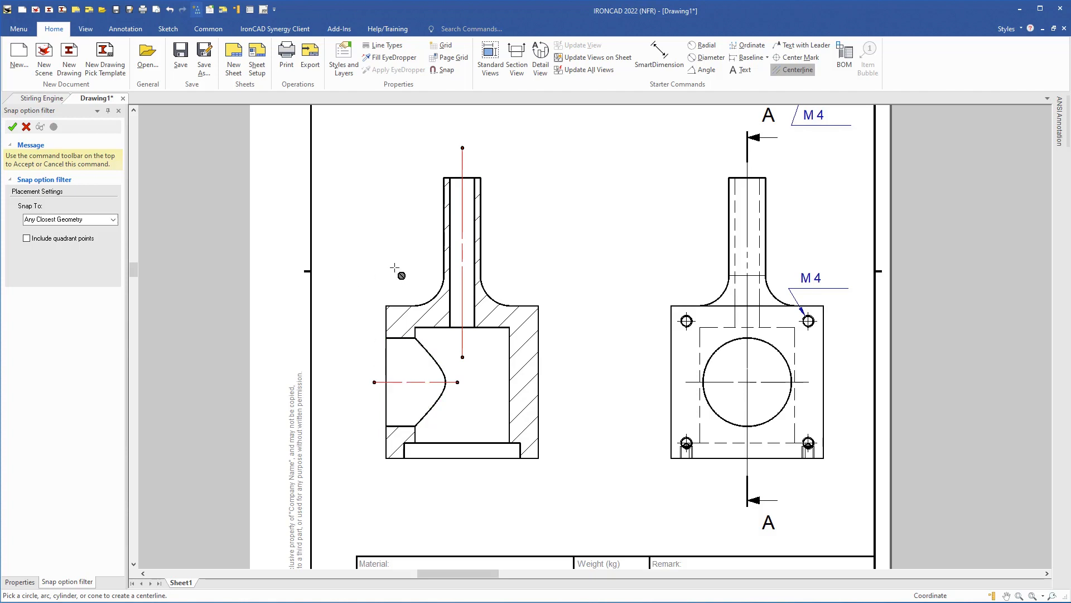
key("Escape")
- Lengthen the vertical centerline below the base and trim its top end slightly
left_click(464, 360)
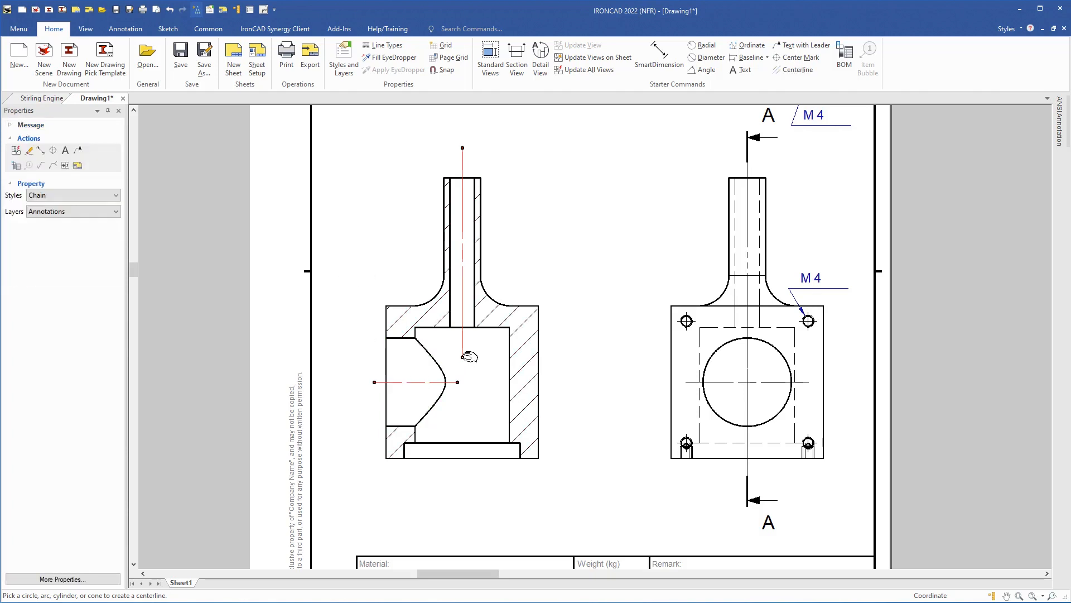
left_click_drag(462, 356, 457, 474)
left_click(523, 206)
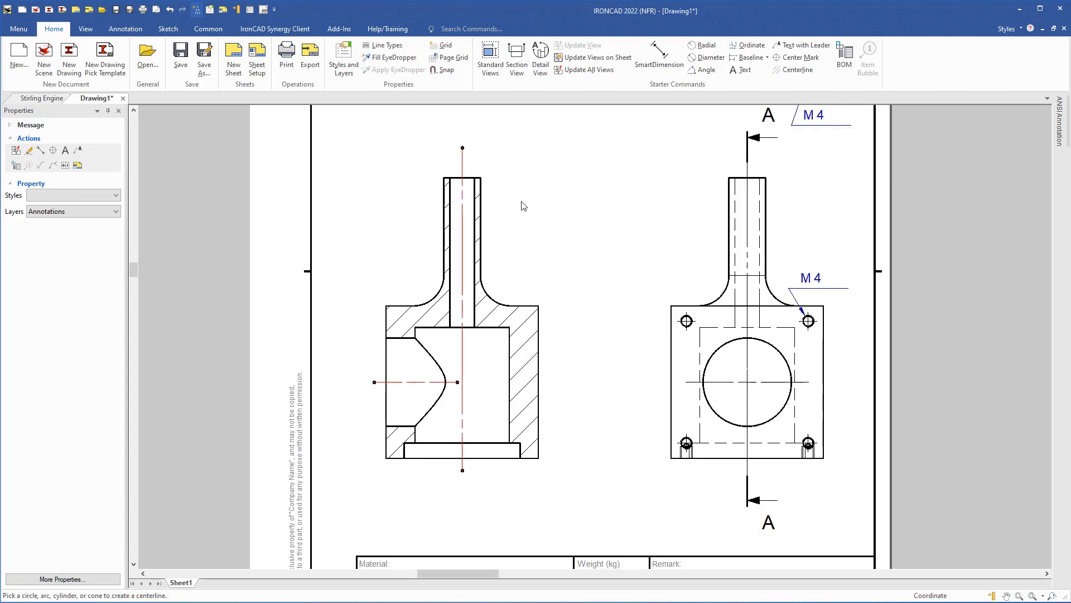
left_click_drag(462, 148, 461, 162)
left_click(470, 453)
scroll(476, 446, "up", 5)
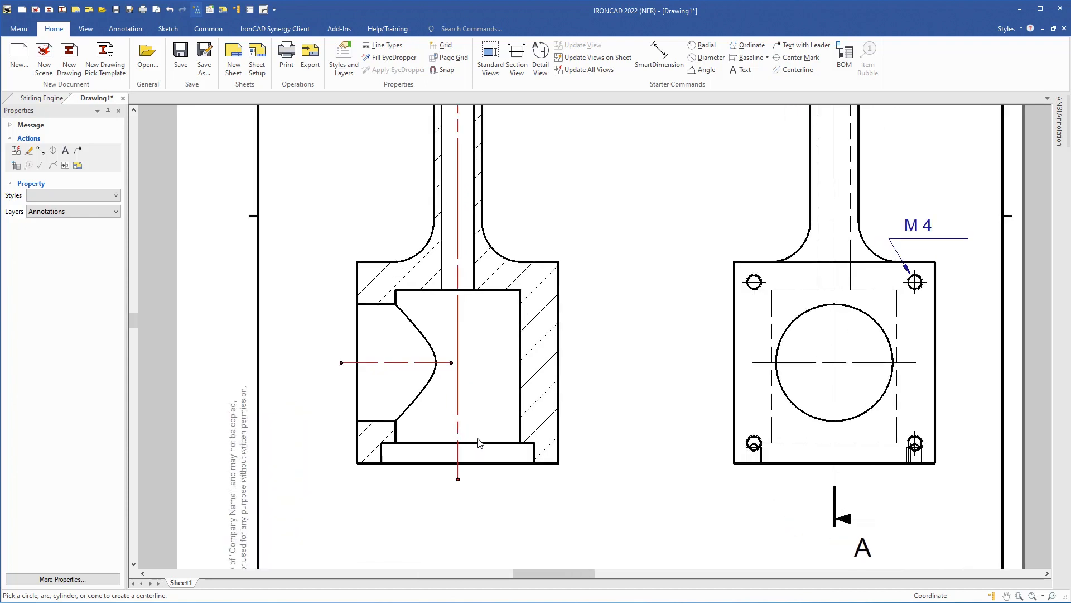
middle_click_drag(496, 419, 541, 321)
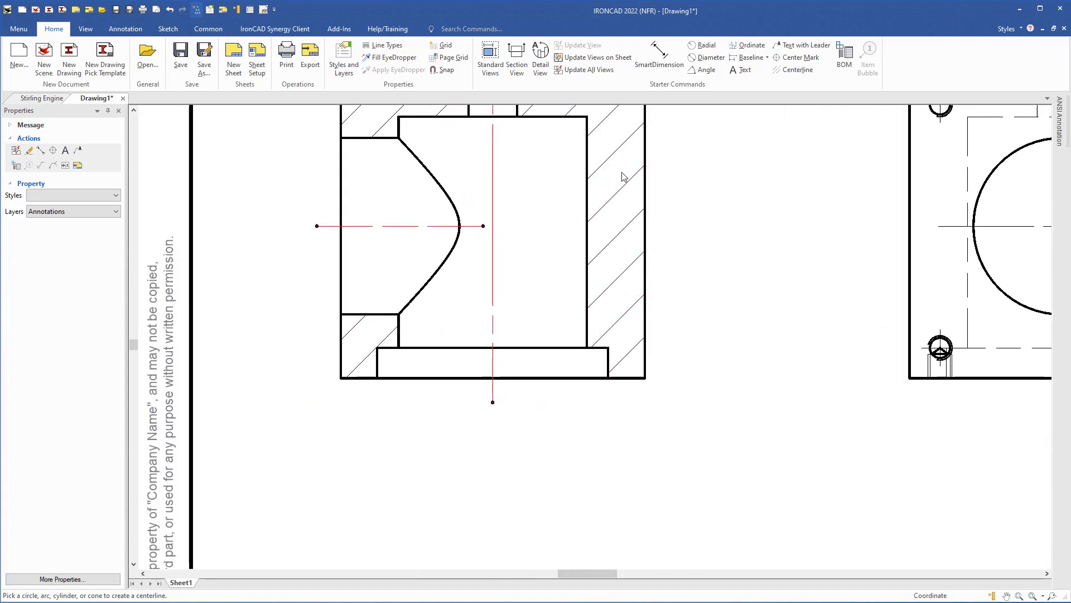
- Dimension the section's bottom recess as Ø 31 using a diameter prefix
left_click(662, 52)
scroll(568, 387, "up", 2)
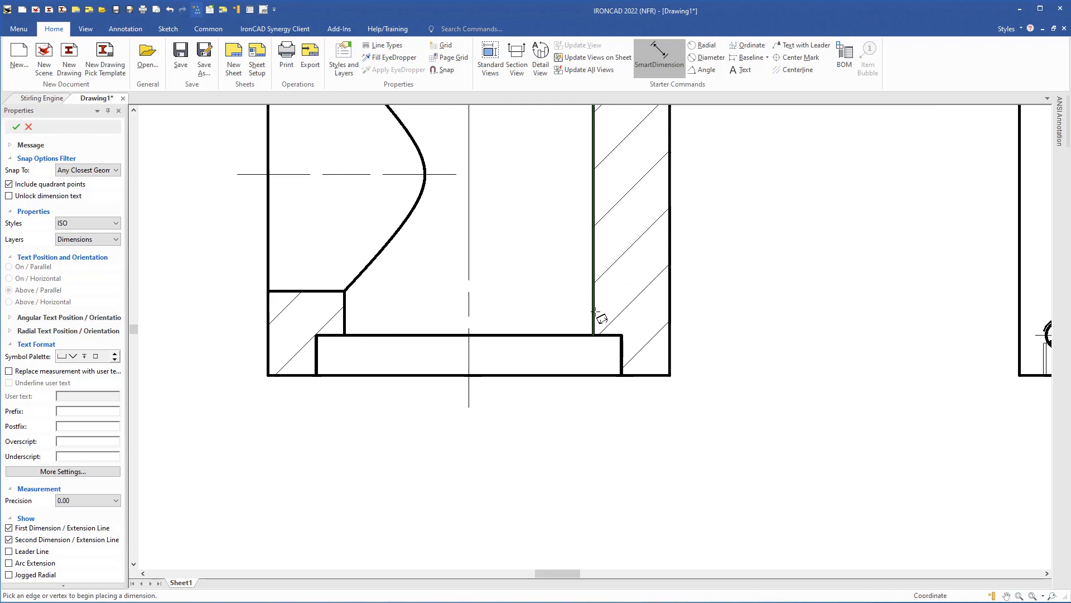
left_click(594, 312)
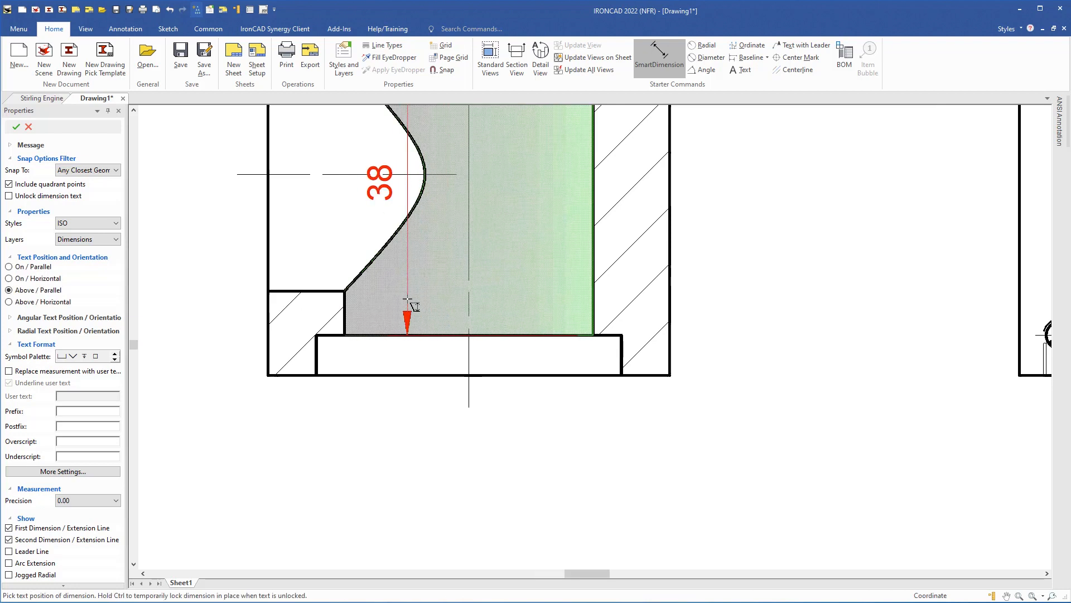
left_click(344, 303)
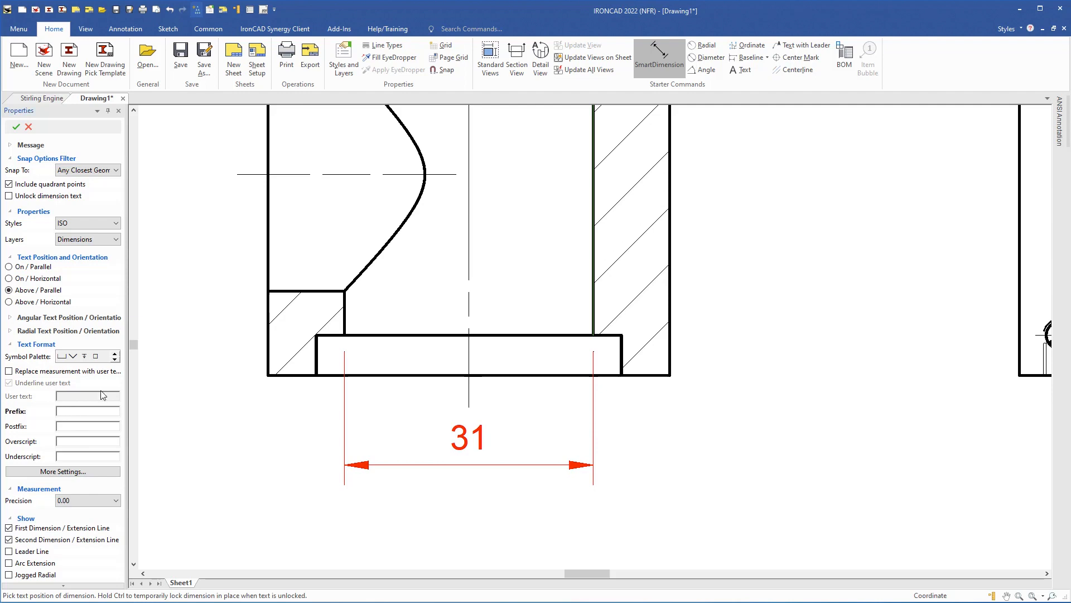
left_click(115, 360)
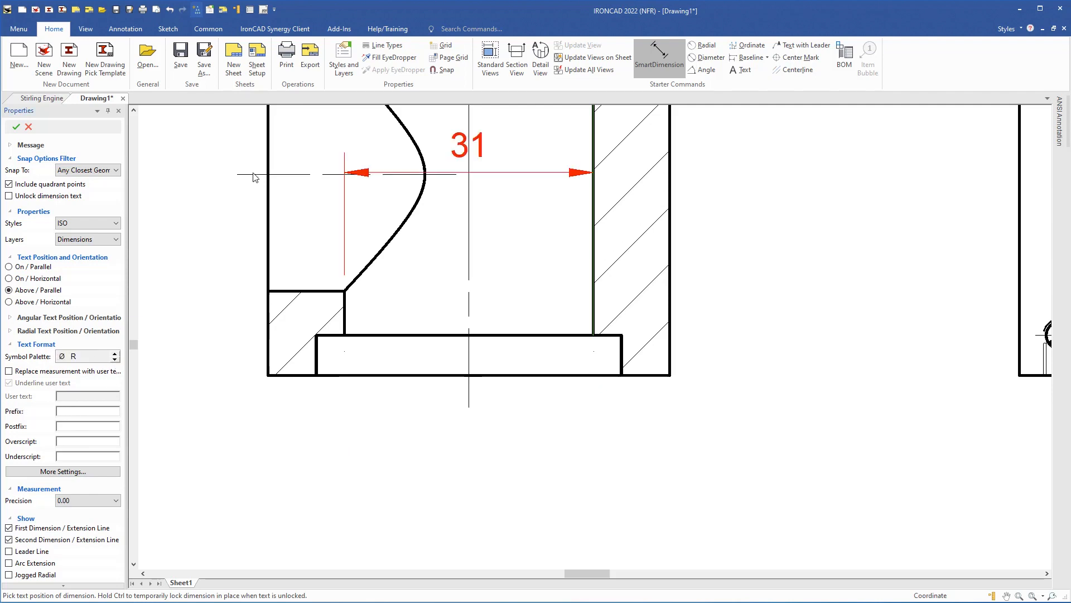
left_click(61, 357)
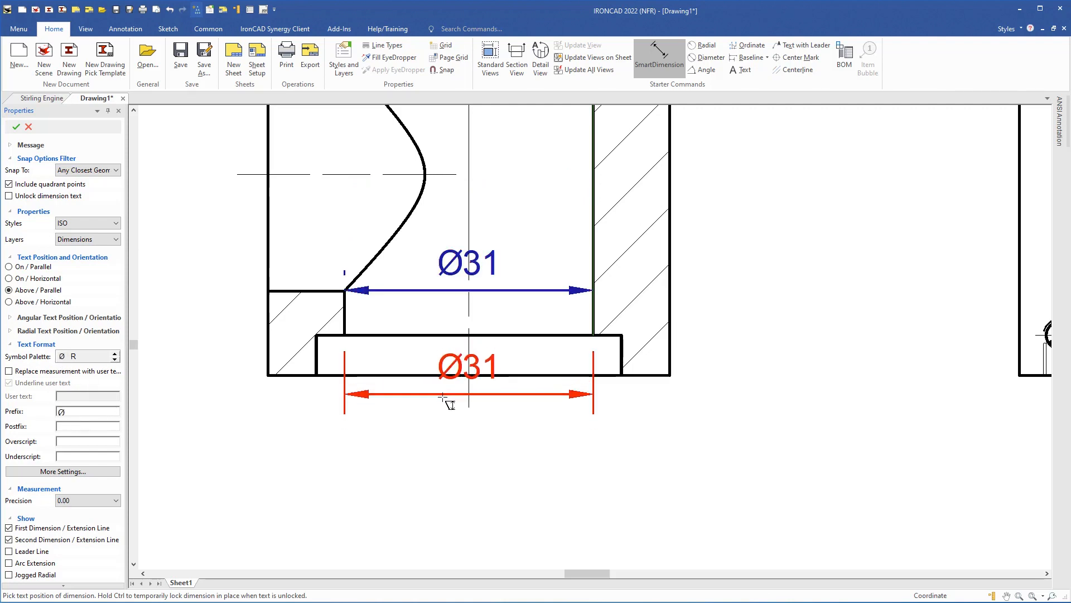
left_click(83, 413)
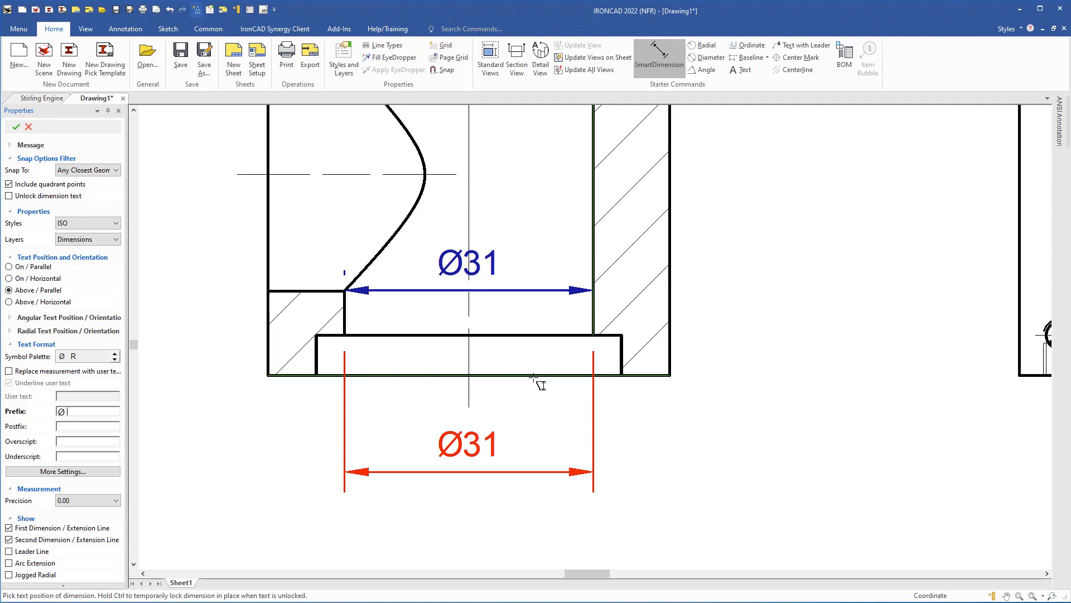
key("Return")
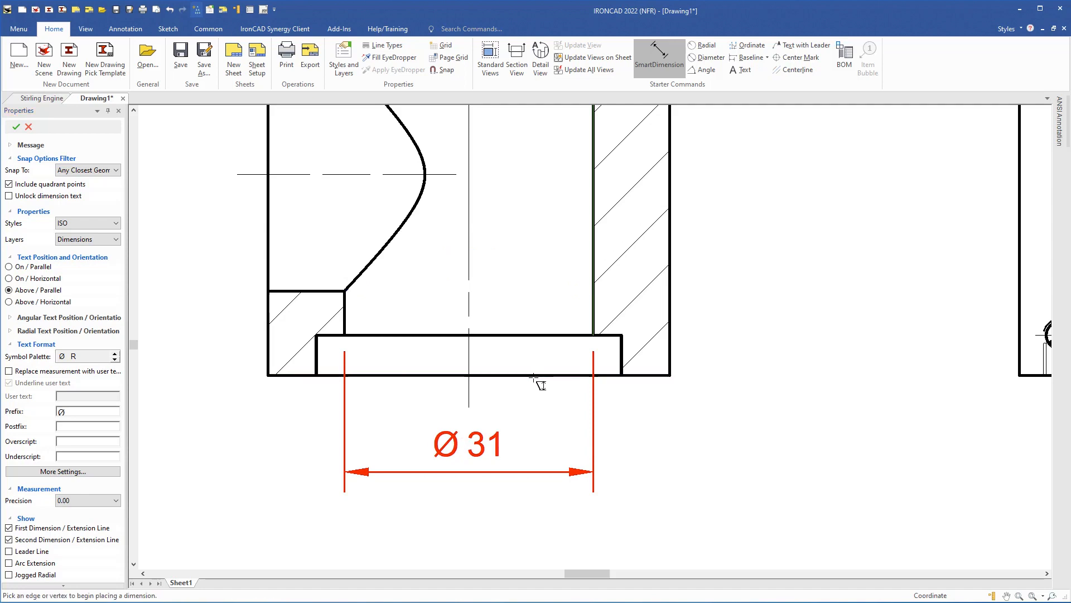
- Start a 38 width dimension across the groove's left and right edges
left_click(622, 351)
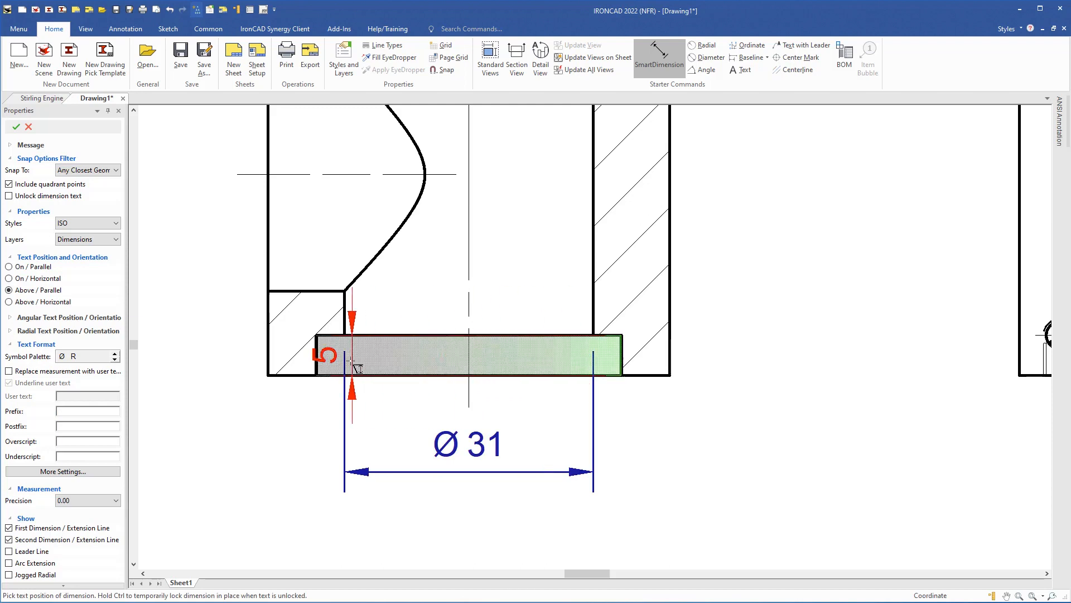
left_click(316, 355)
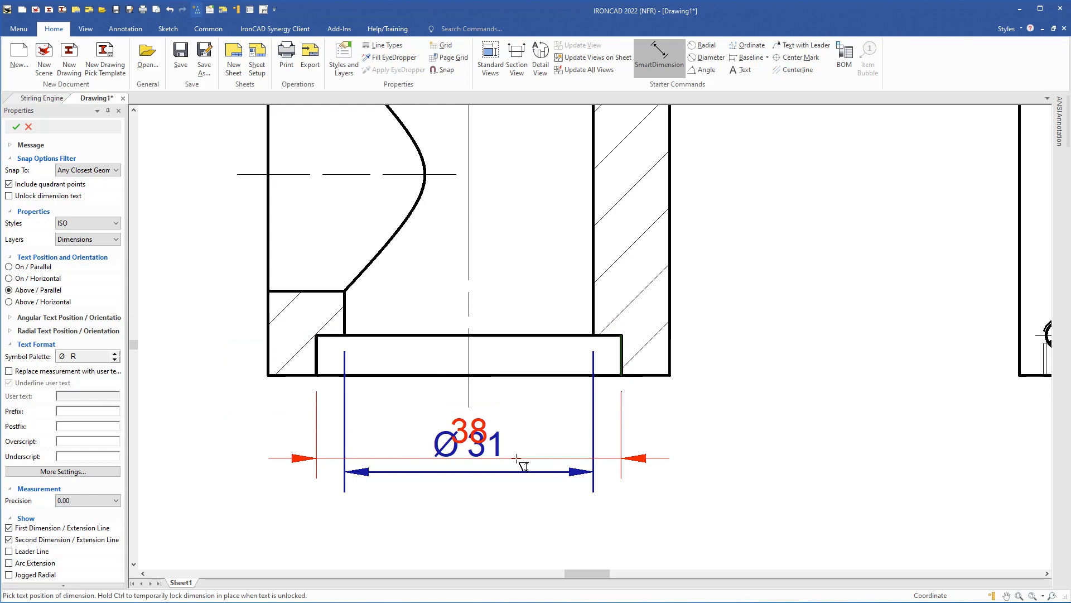
middle_click_drag(519, 455, 527, 330)
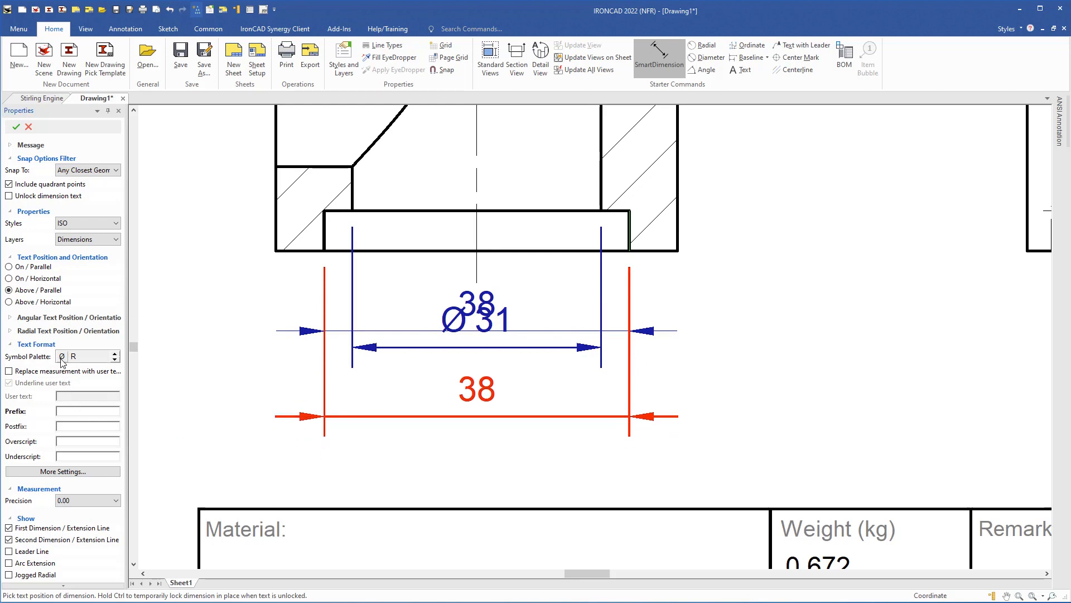
- Prefix the 38 dimension with Ø, place it below Ø 31, and flip its arrows inside
left_click_drag(61, 360, 66, 407)
left_click(77, 413)
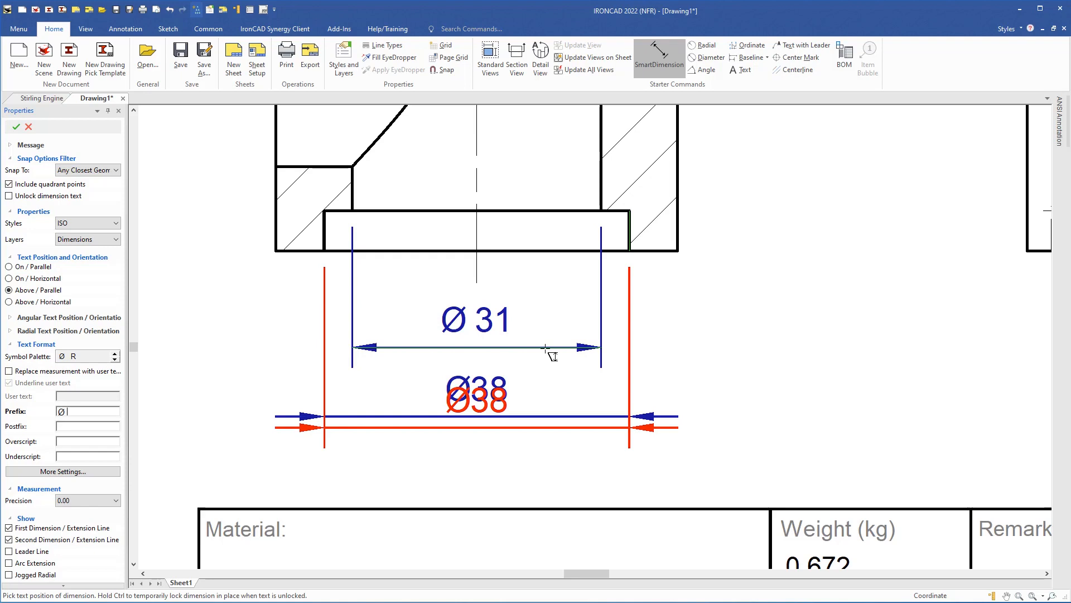
left_click(545, 349)
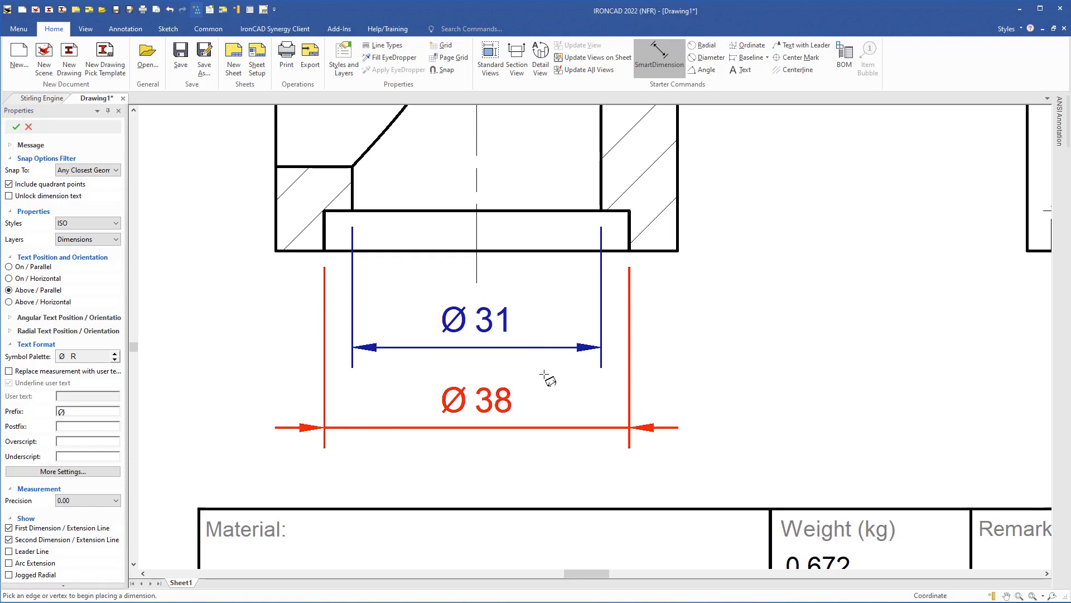
right_click(503, 398)
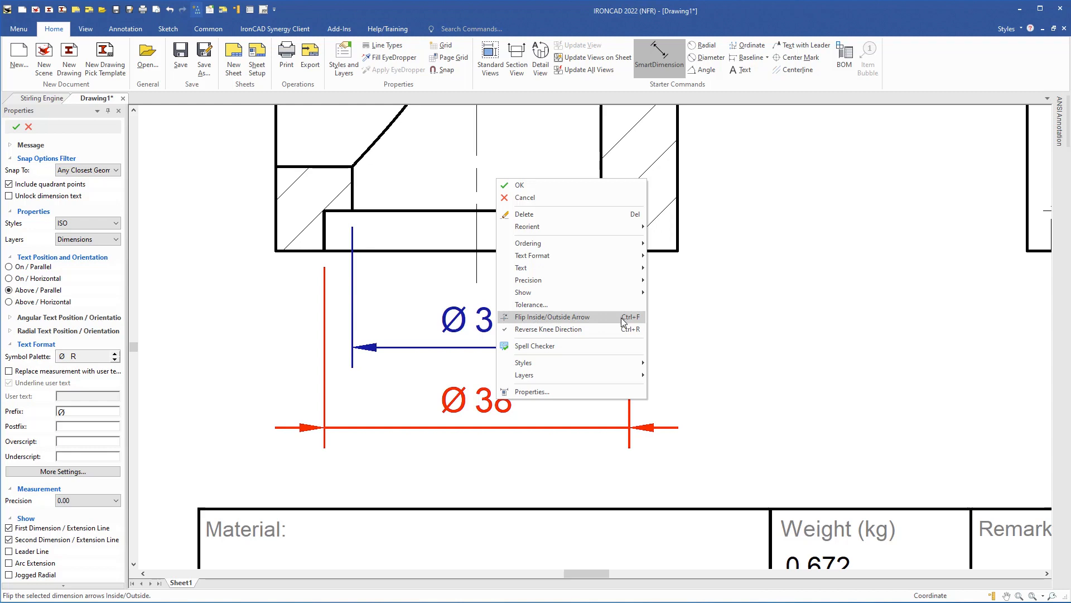
left_click(584, 316)
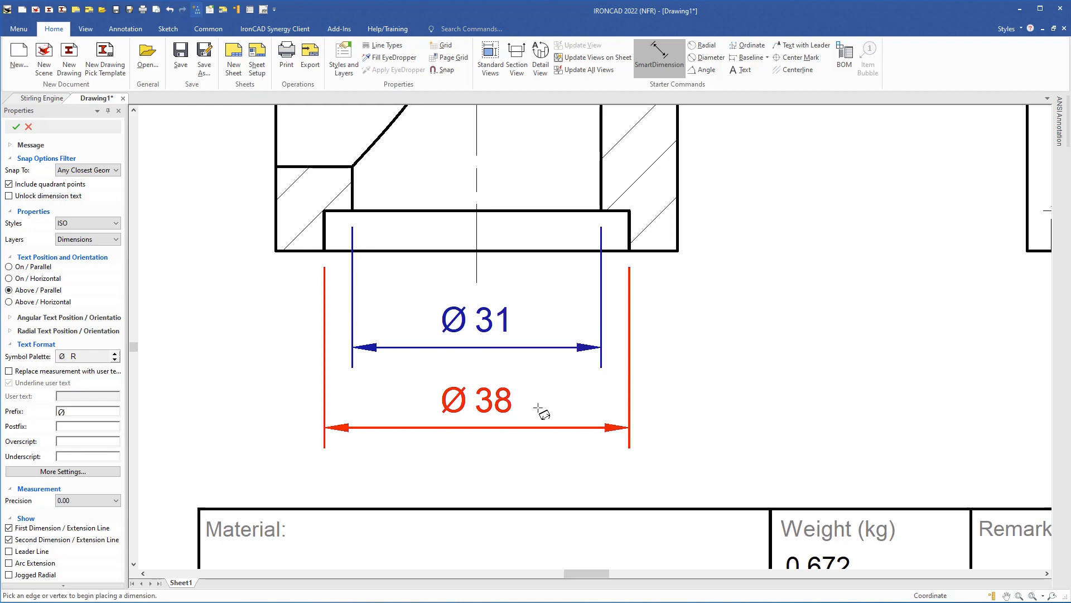
mouse_move(223, 179)
middle_mouse_down()
mouse_move(277, 363)
mouse_move(280, 453)
middle_mouse_up()
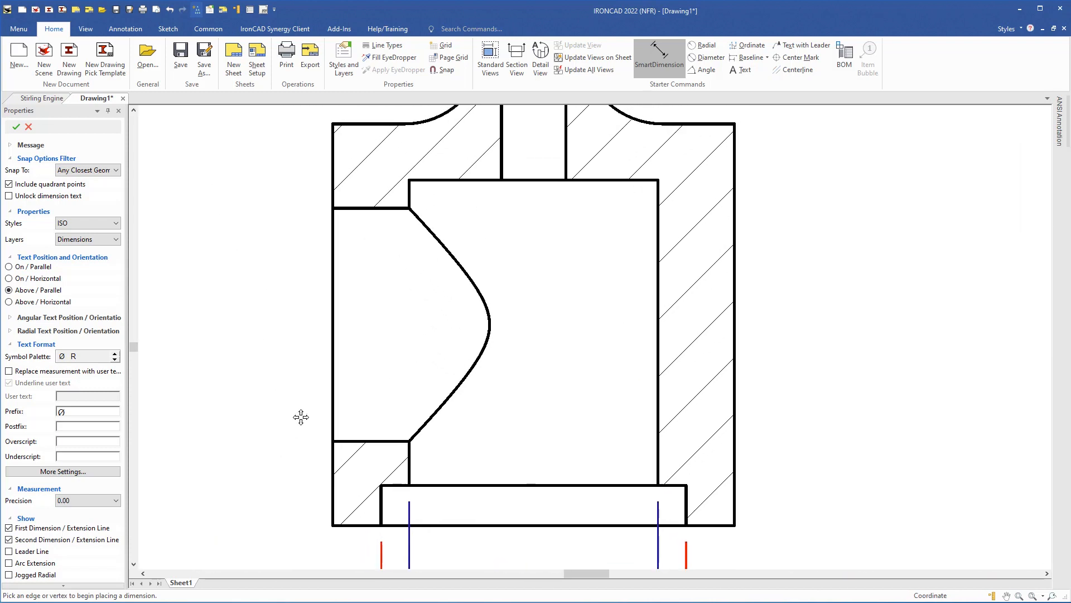
- Pick the left cavity's edges and place a Ø29 diameter dimension across the cavity
left_click(390, 209)
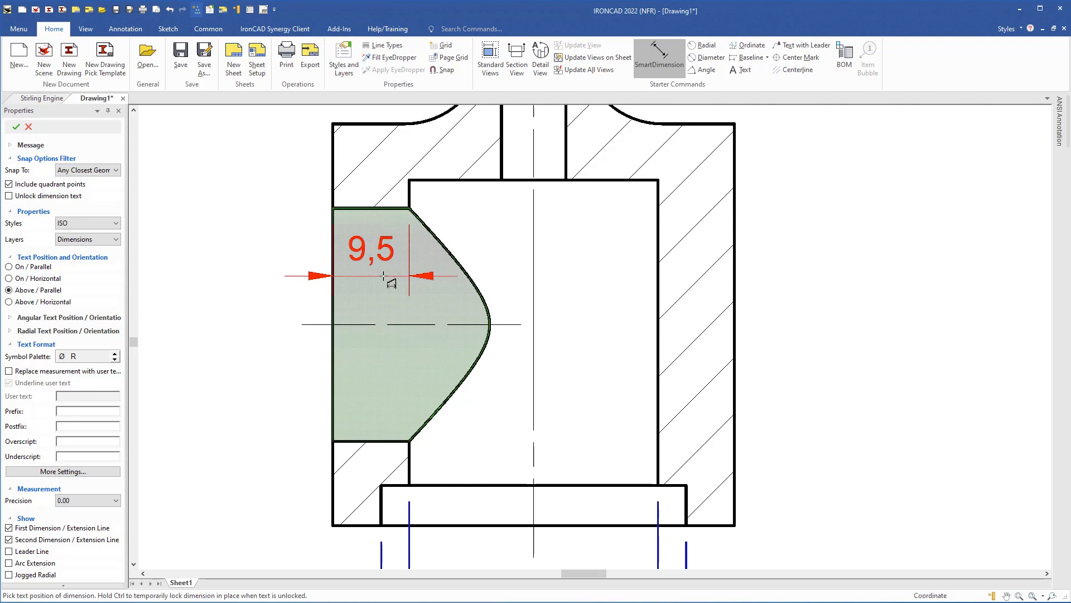
left_click(394, 209)
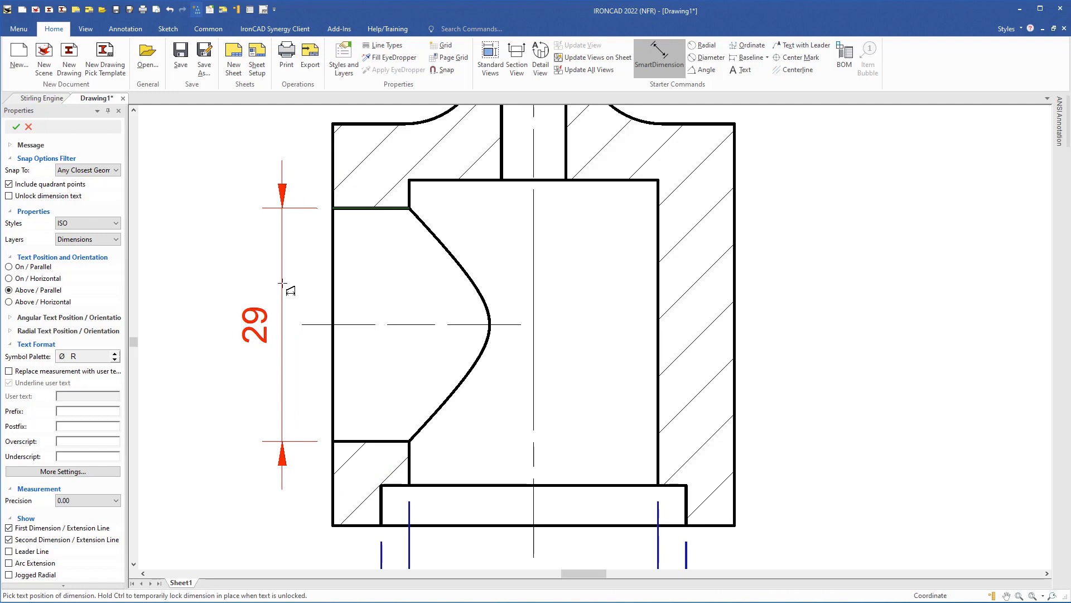
left_click(281, 284)
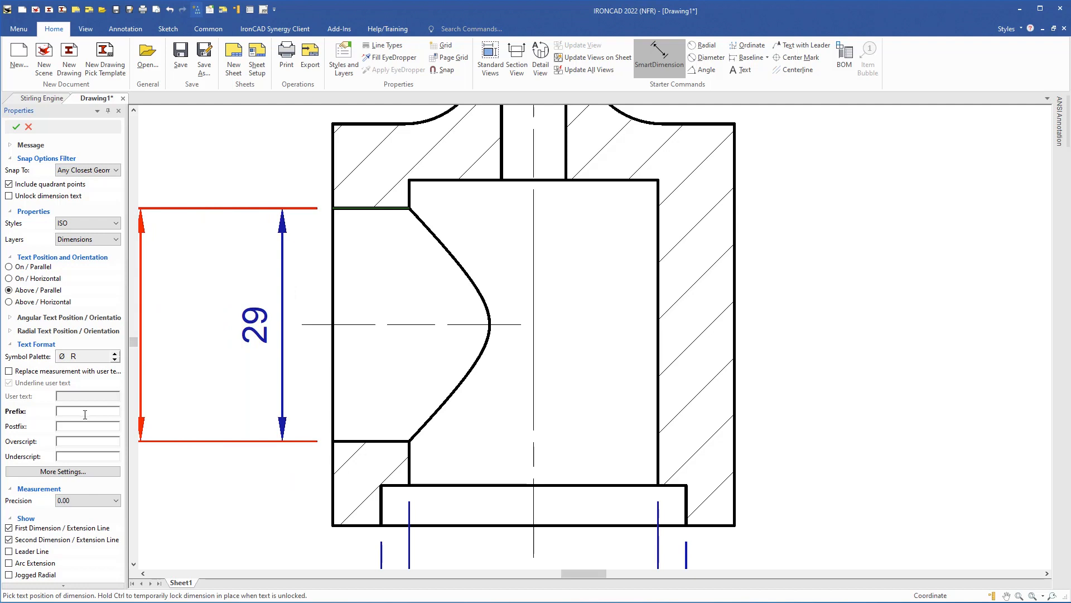
left_click(61, 356)
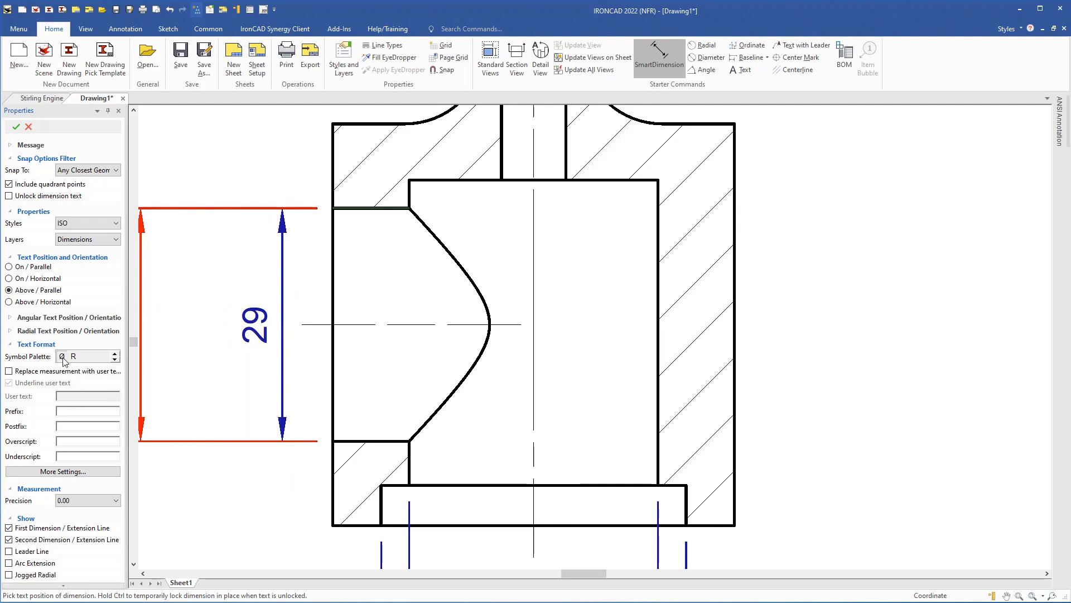
left_click(93, 414)
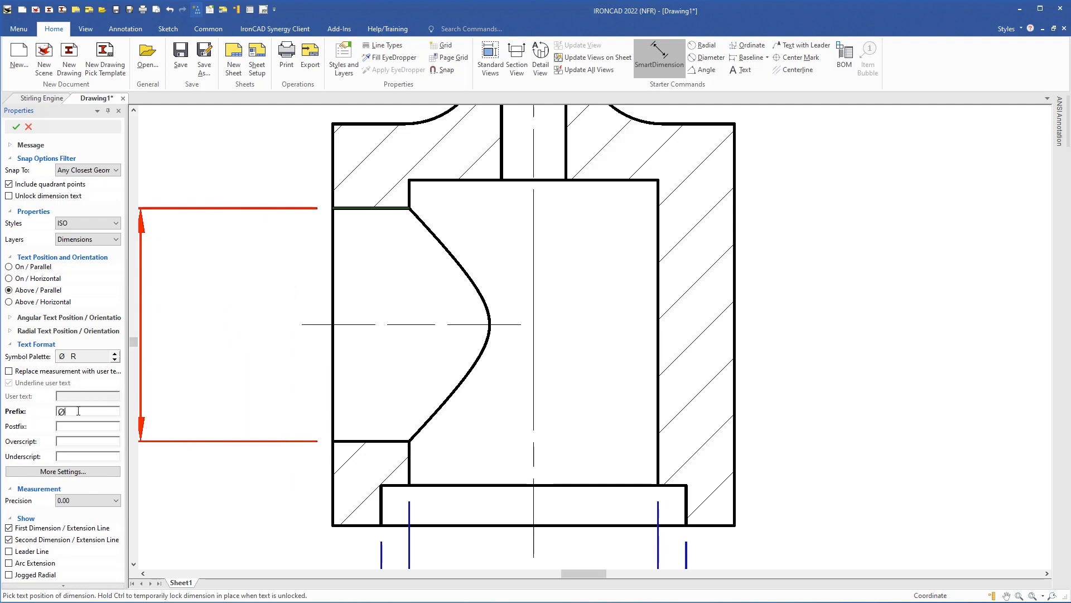
left_click(333, 357)
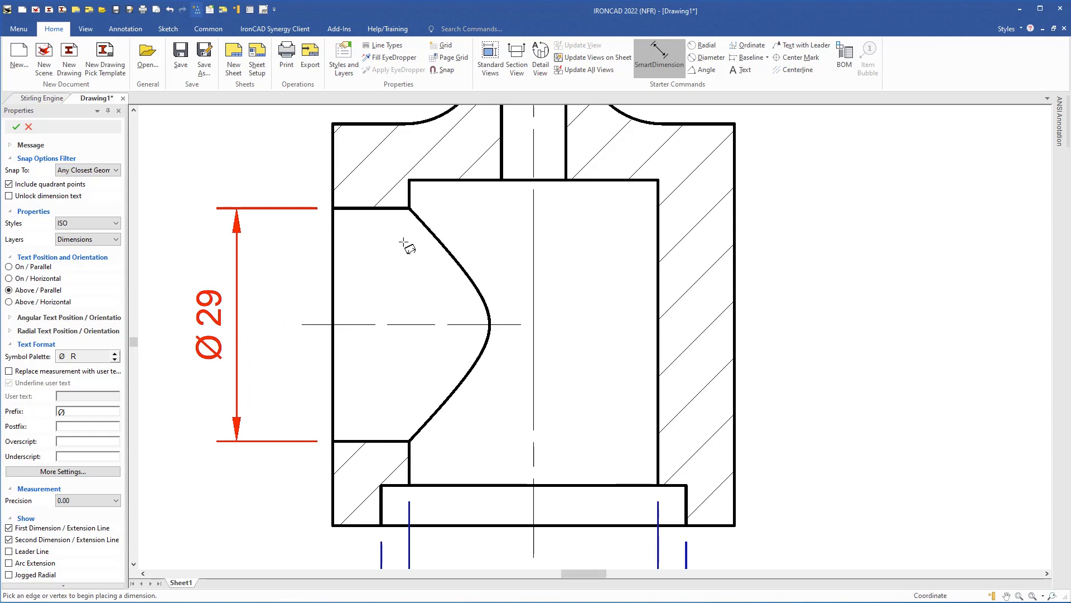
mouse_move(411, 181)
middle_mouse_down()
mouse_move(388, 369)
mouse_move(371, 236)
mouse_move(351, 309)
middle_mouse_up()
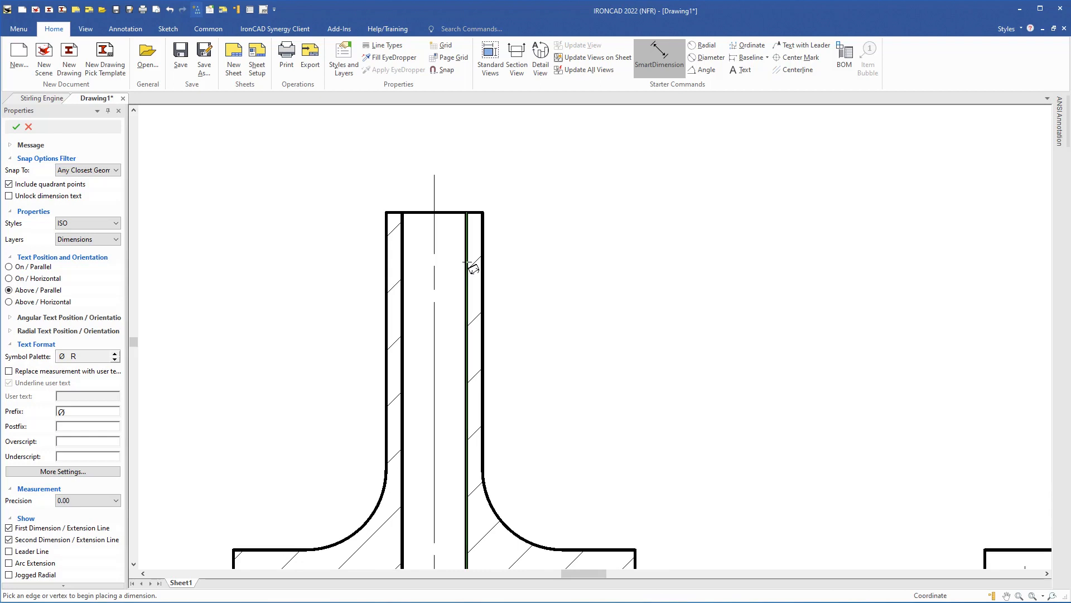
- Dimension the tube's bore as Ø8, placed above the tube
left_click(467, 262)
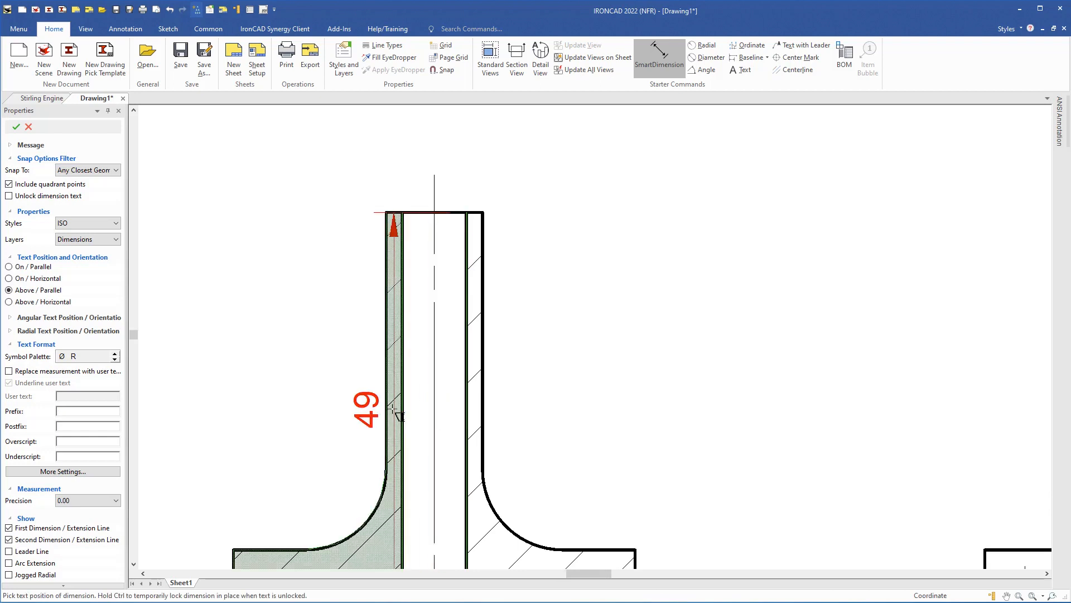
left_click(402, 263)
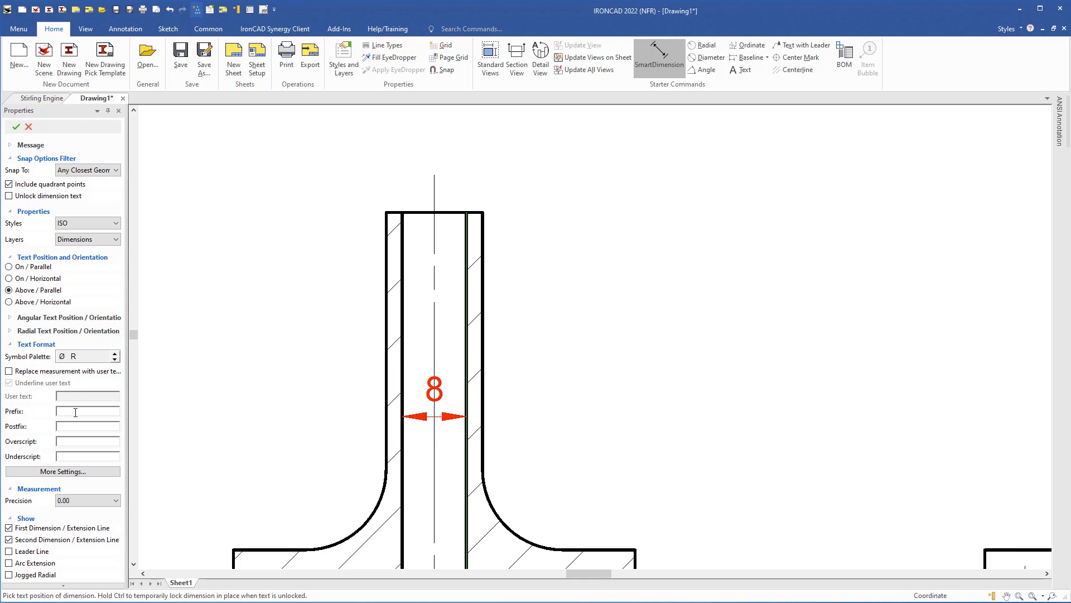
left_click(61, 356)
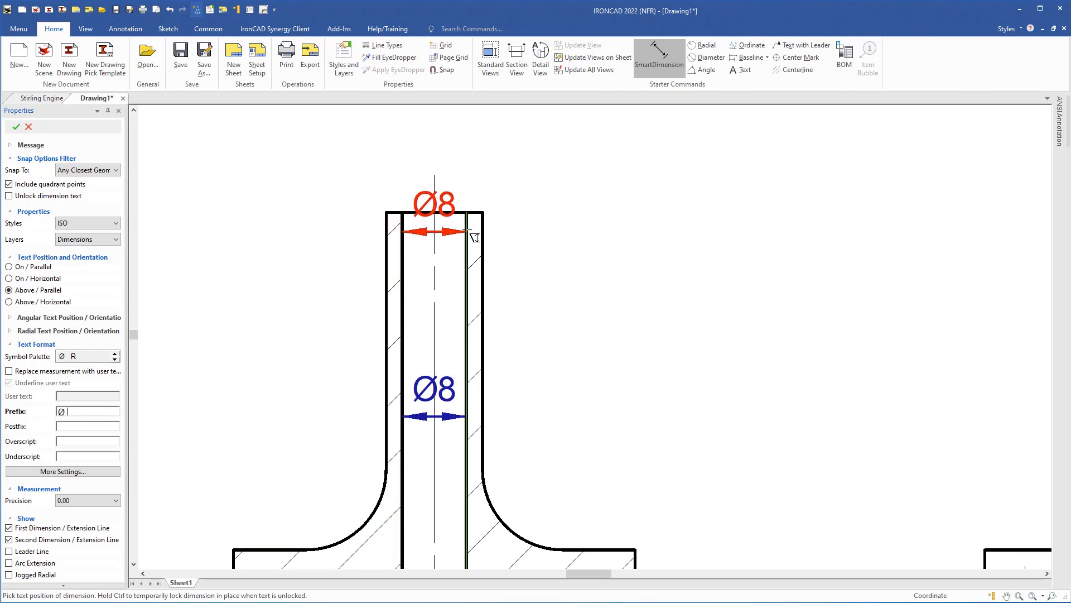
left_click(486, 221)
- Add a Ø12 outside-diameter dimension for the tube, stacked above the Ø8
middle_click_drag(322, 255, 311, 351)
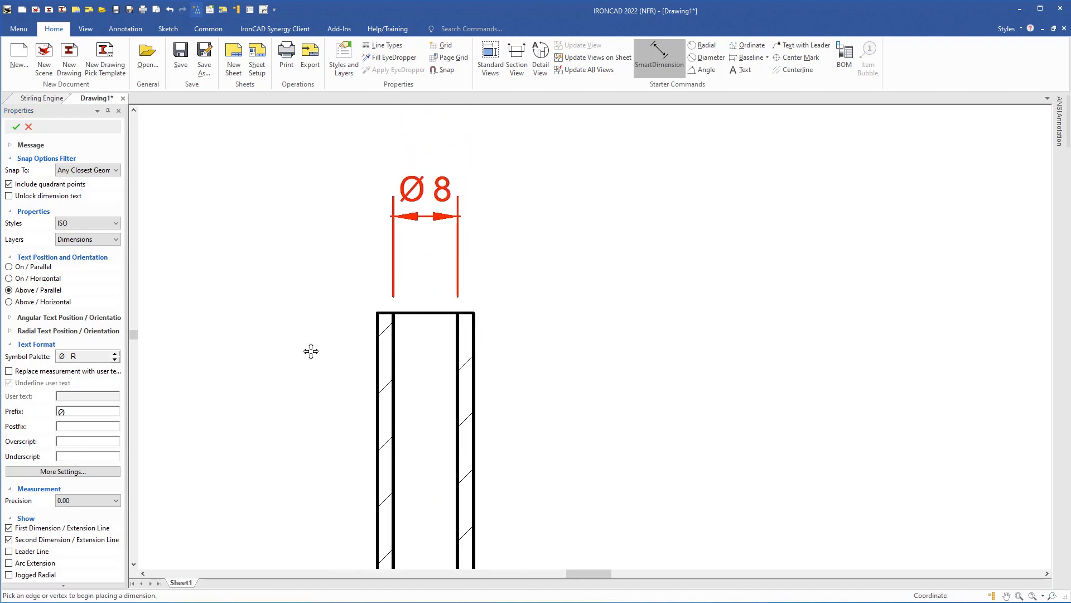
left_click(475, 353)
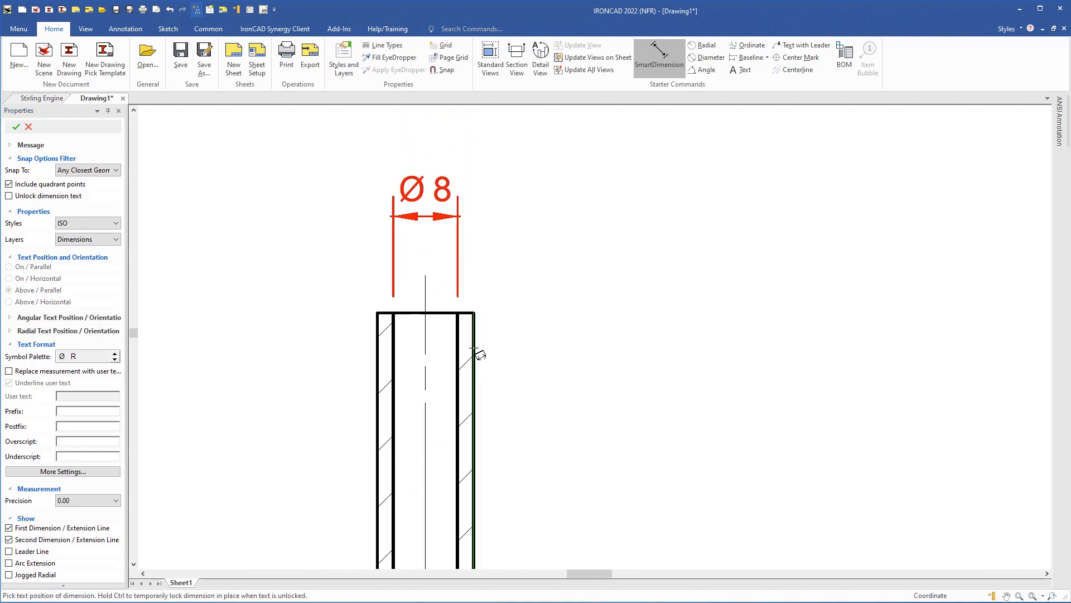
left_click(377, 359)
left_click(84, 412)
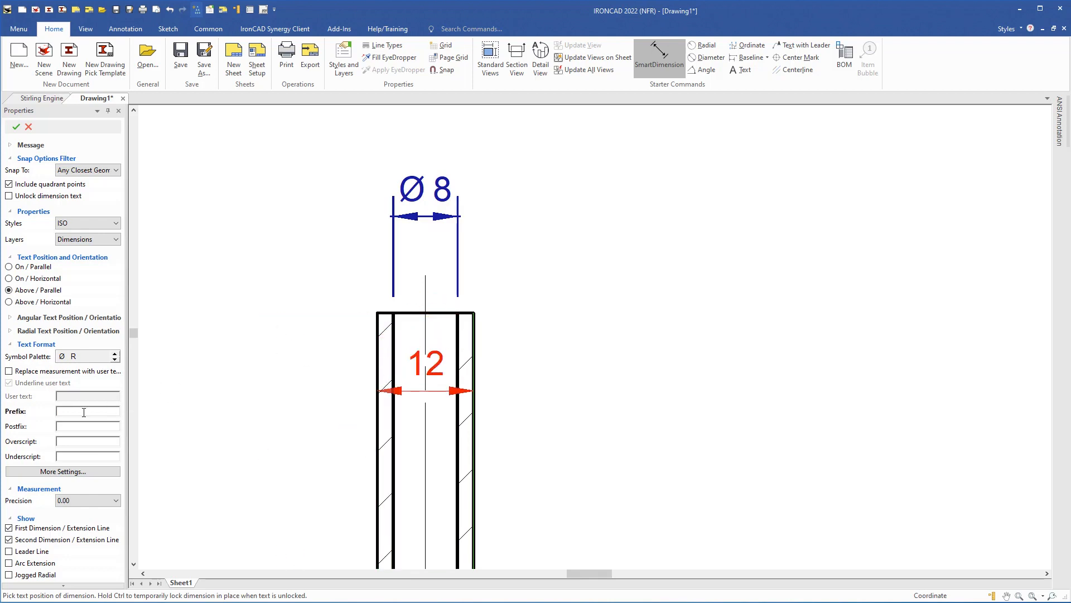
left_click(62, 356)
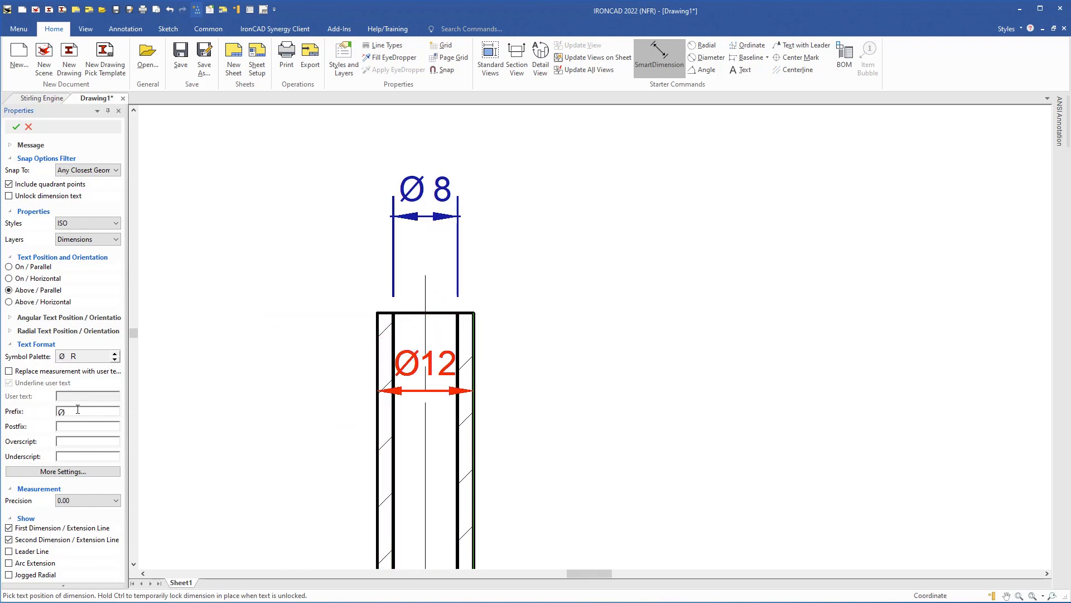
key("Return")
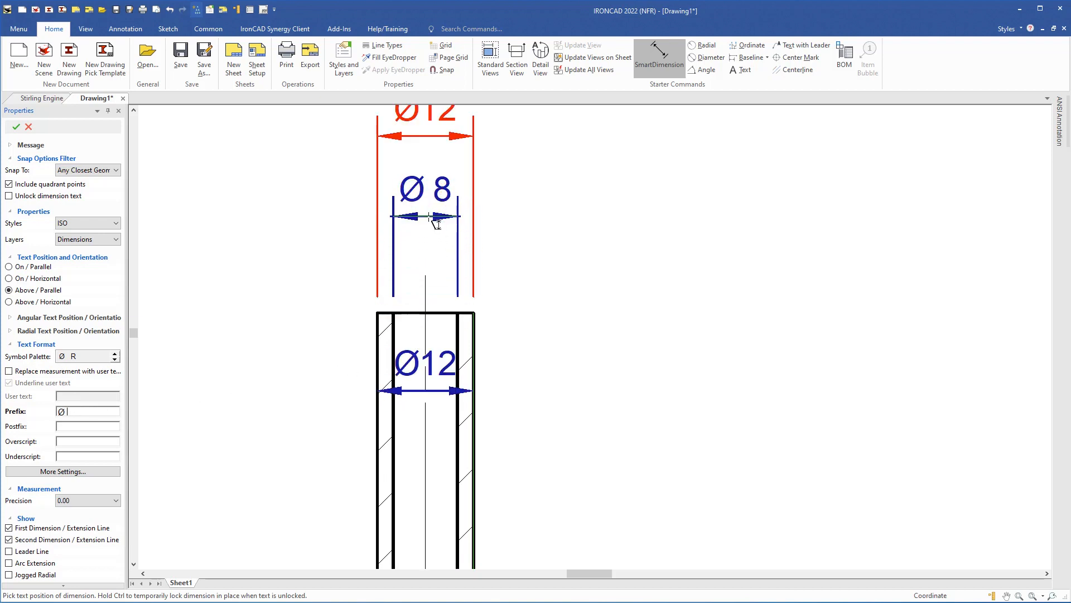
left_click(438, 223)
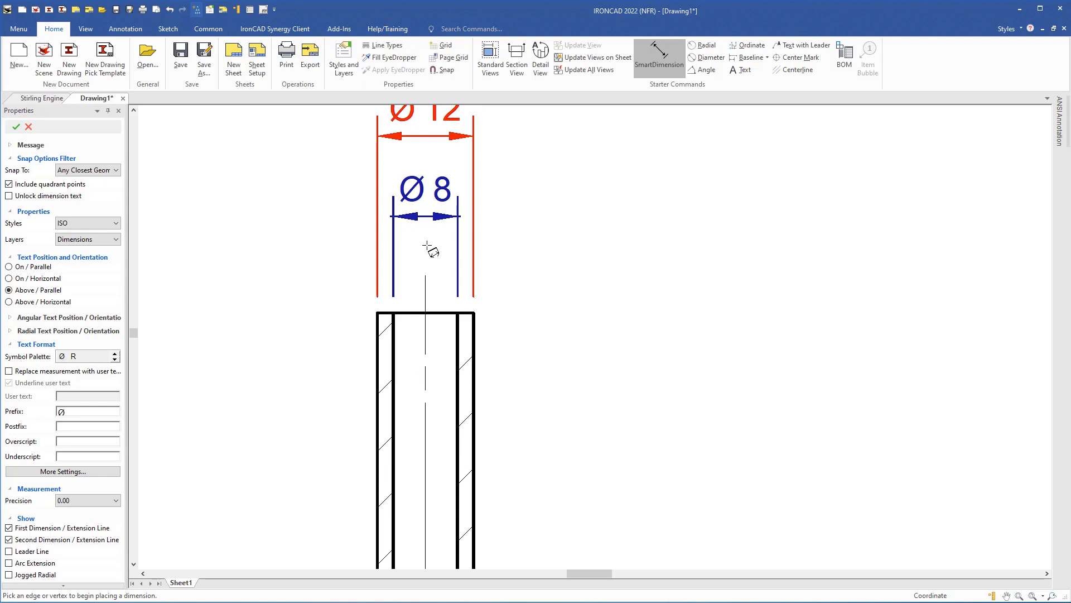
left_click(430, 249)
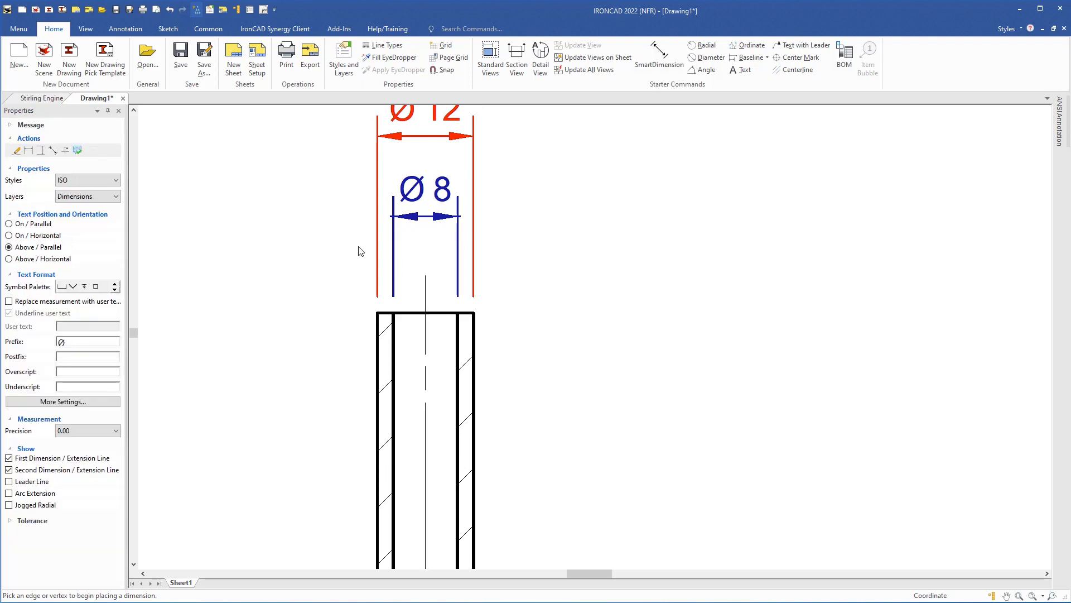
middle_click_drag(343, 246, 311, 320)
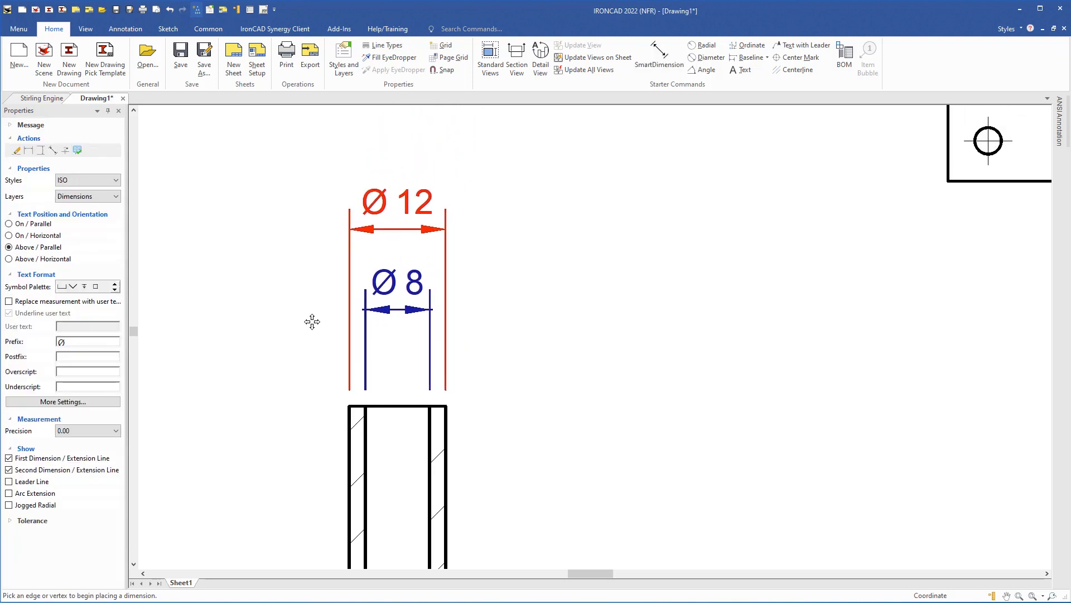
left_click(413, 286)
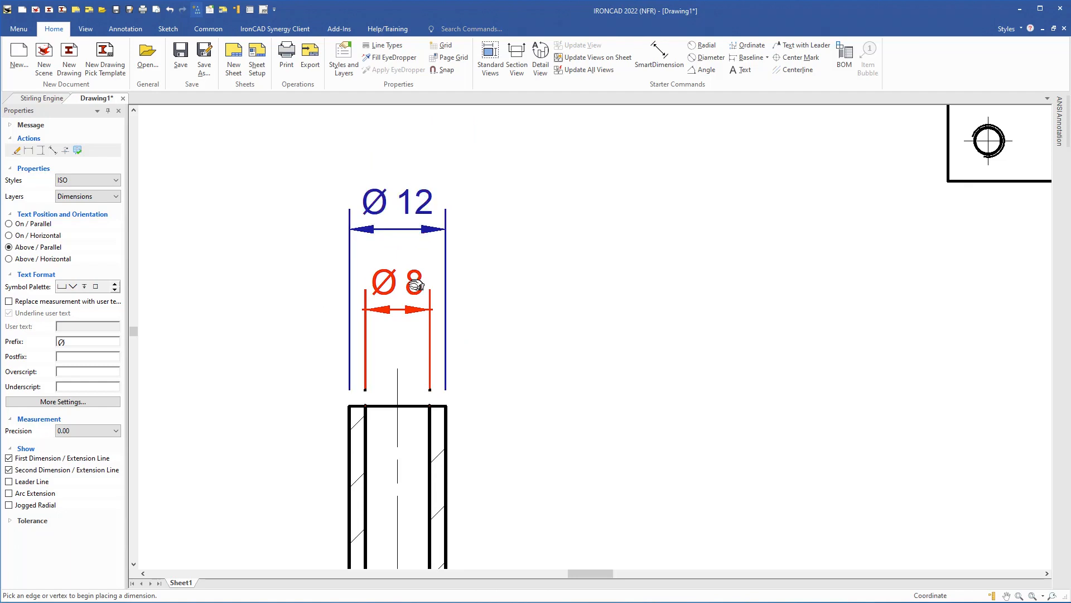
- Turn on tolerance for the Ø8 dimension using the ISO hole fit code H7
right_click(415, 286)
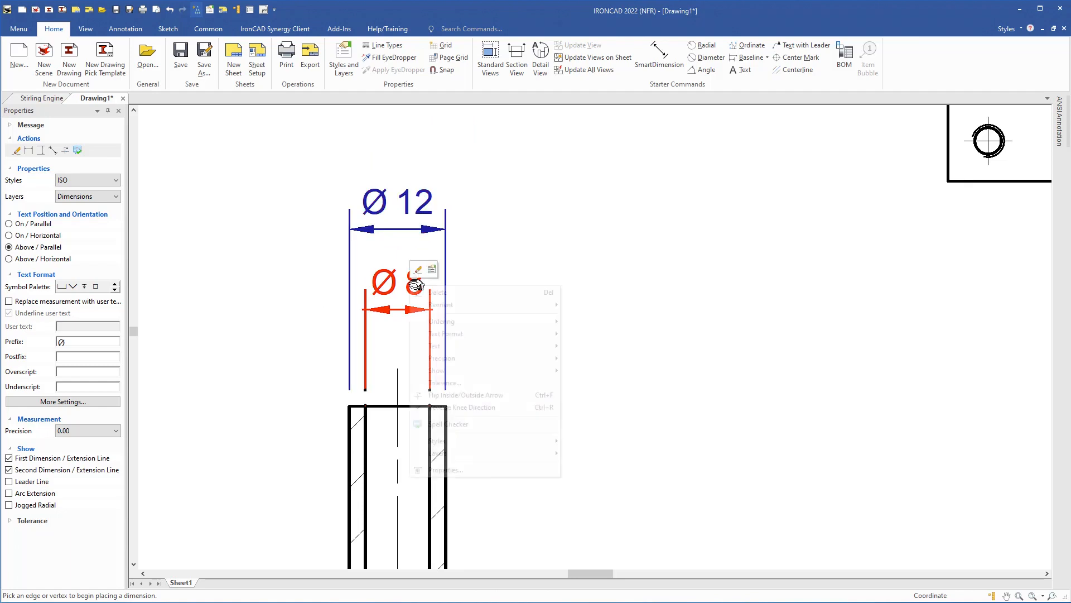
left_click(443, 383)
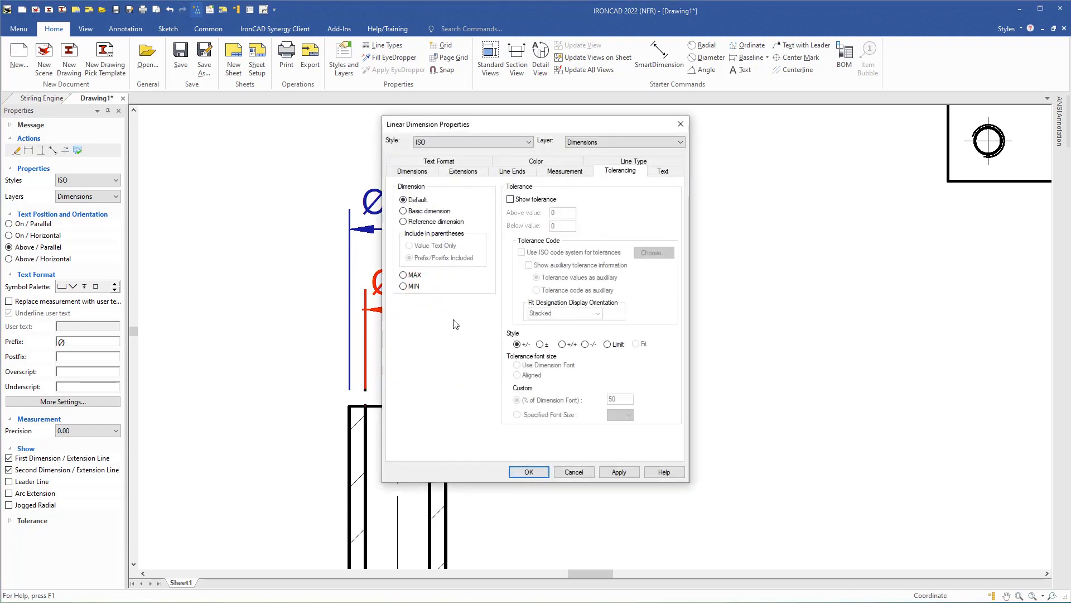
left_click(510, 199)
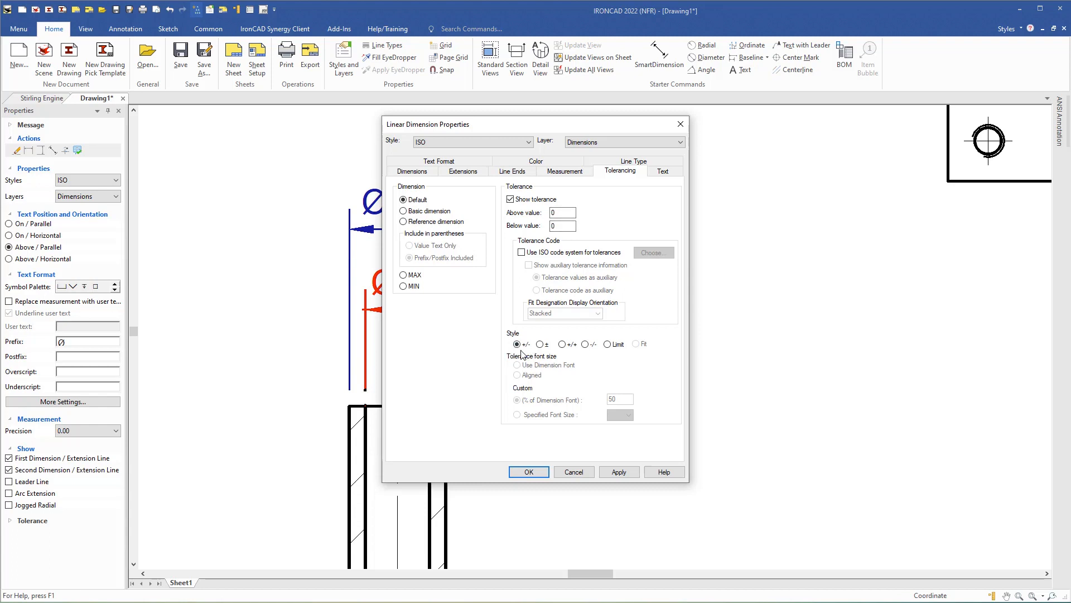
left_click(540, 344)
left_click(521, 253)
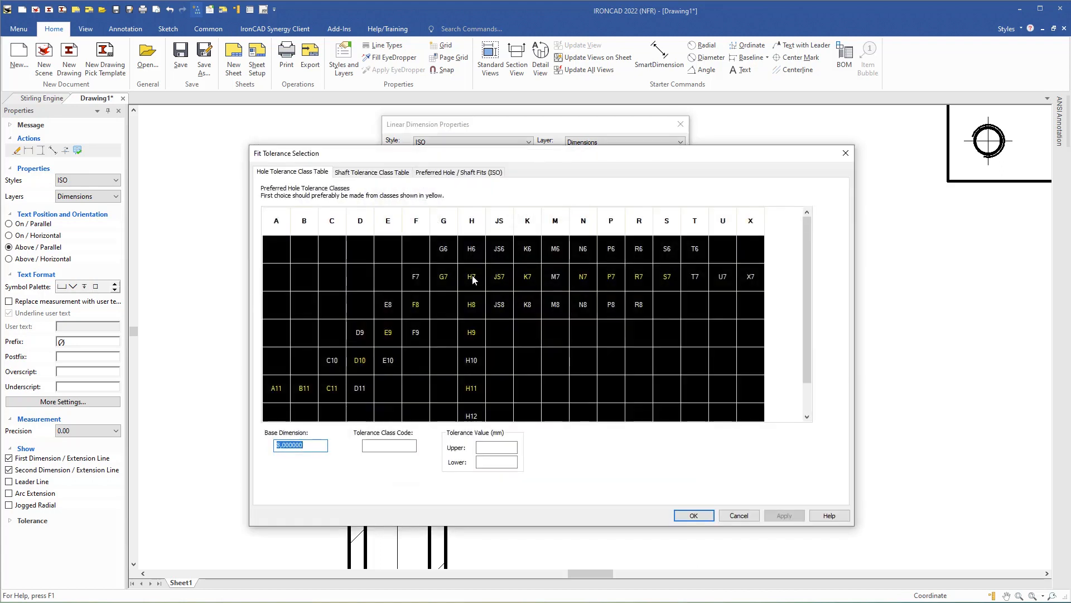
left_click(472, 277)
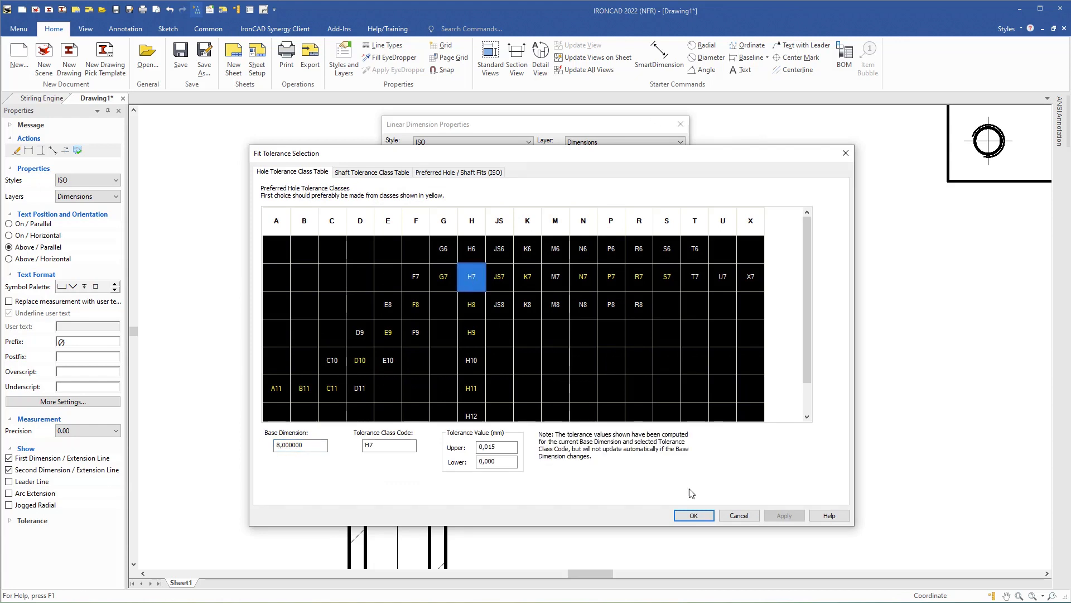
left_click(692, 515)
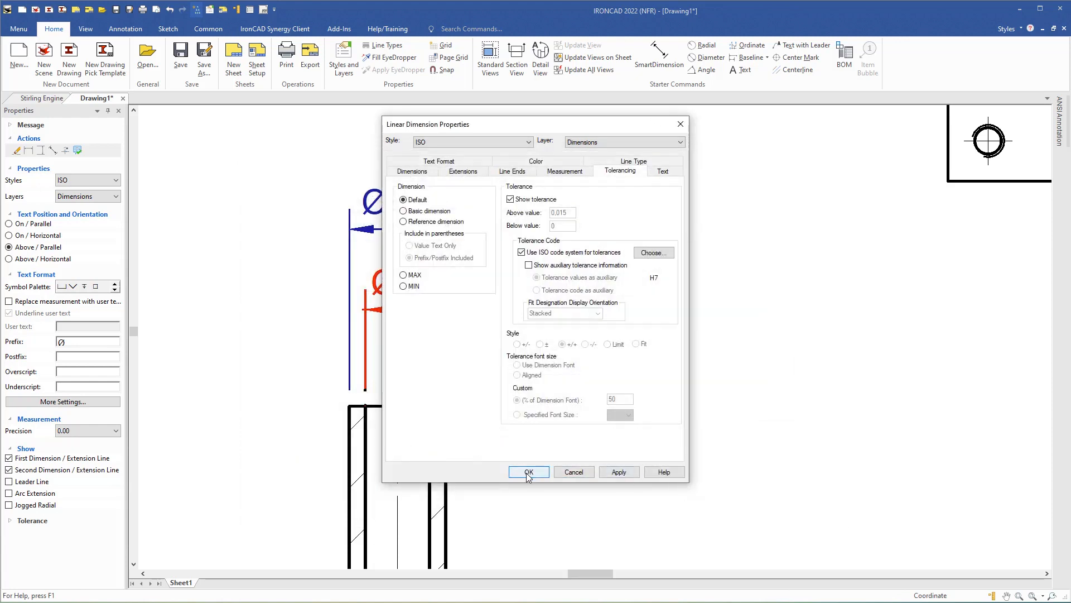
left_click(529, 473)
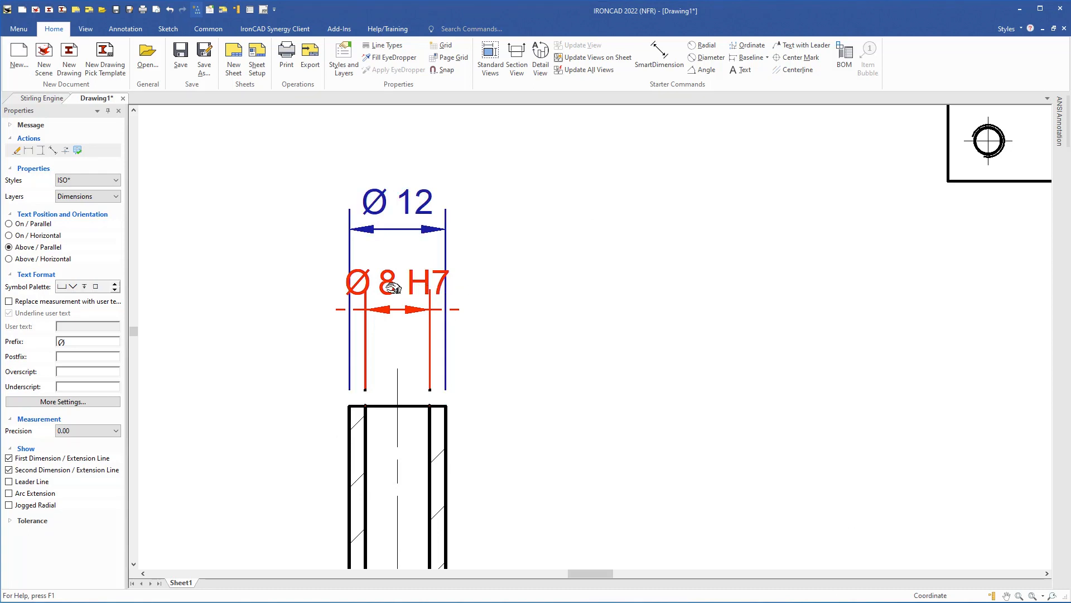
- Reposition the Ø 8 H7 text to the right, outside the Ø 12 extension lines
mouse_move(393, 288)
left_mouse_down()
mouse_move(510, 293)
mouse_move(543, 282)
mouse_move(547, 296)
mouse_move(543, 282)
mouse_move(397, 283)
left_mouse_up()
left_click_drag(446, 283, 534, 286)
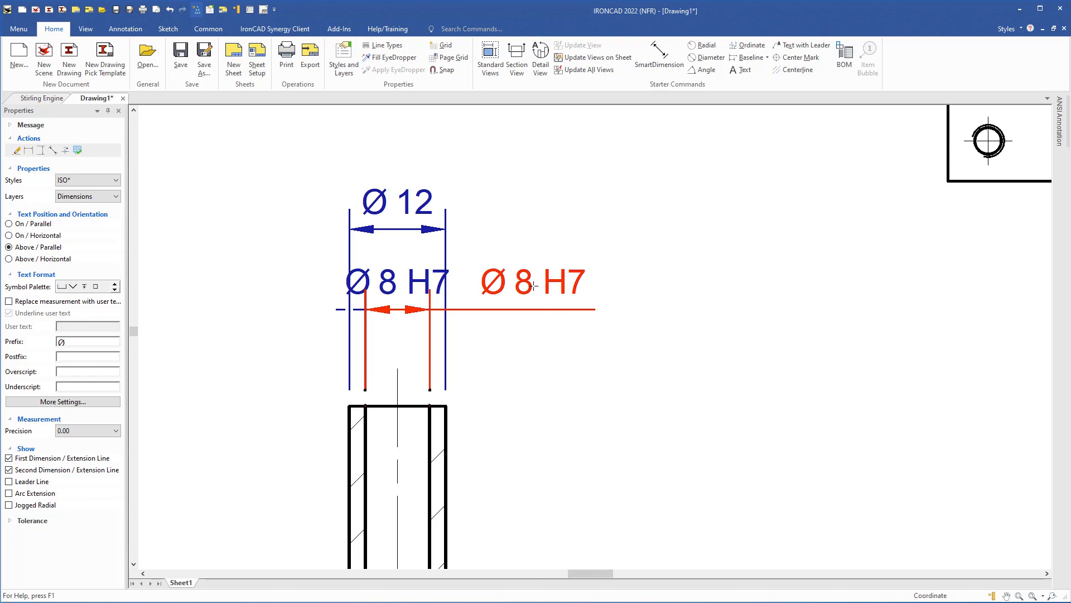
left_click_drag(534, 287, 520, 286)
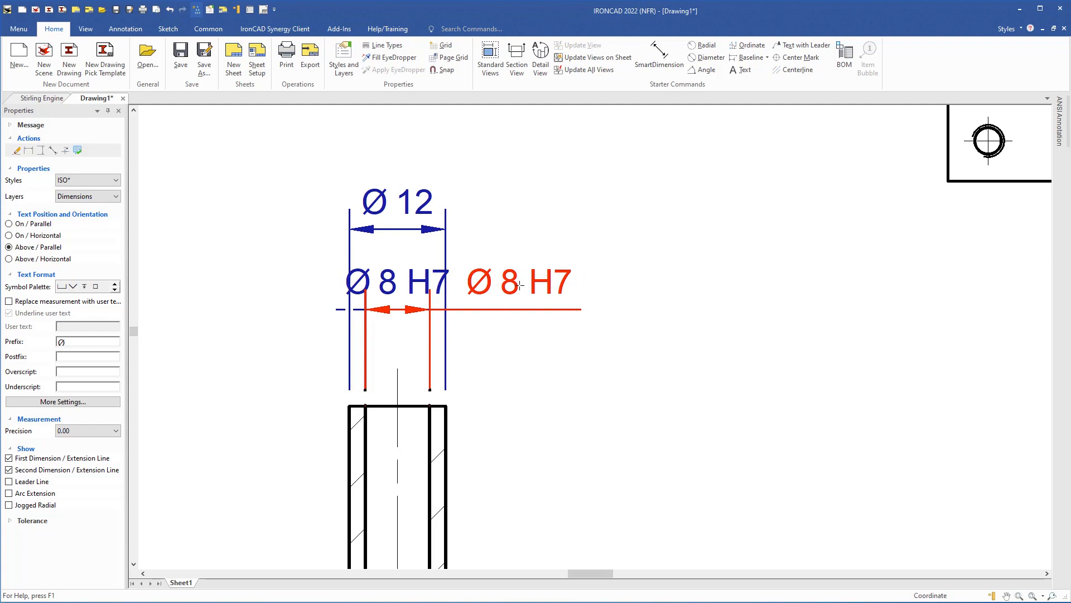
left_click_drag(520, 286, 520, 286)
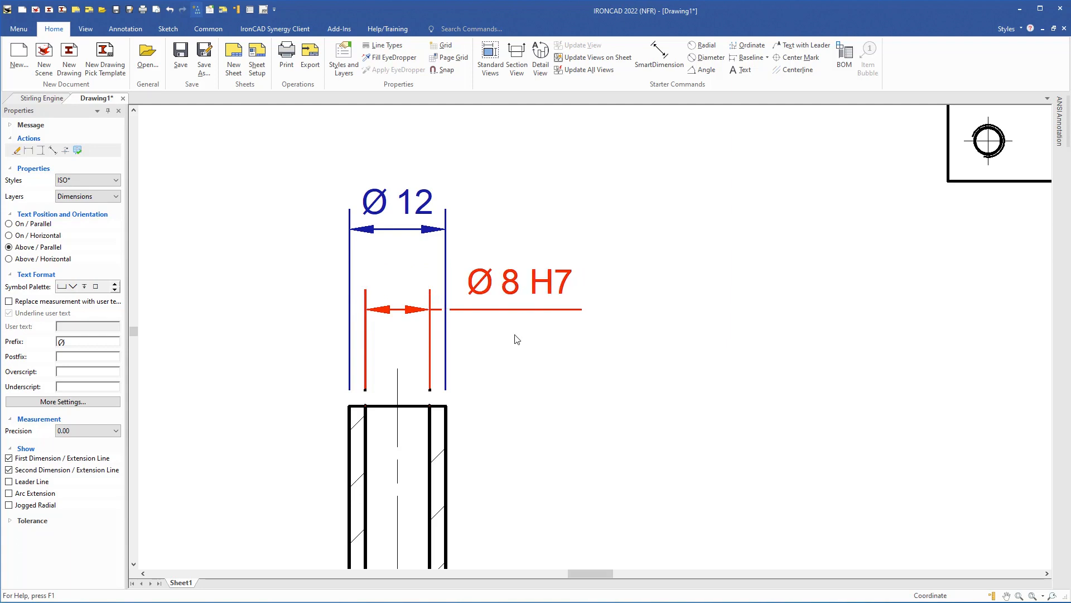
scroll(528, 368, "down", 3)
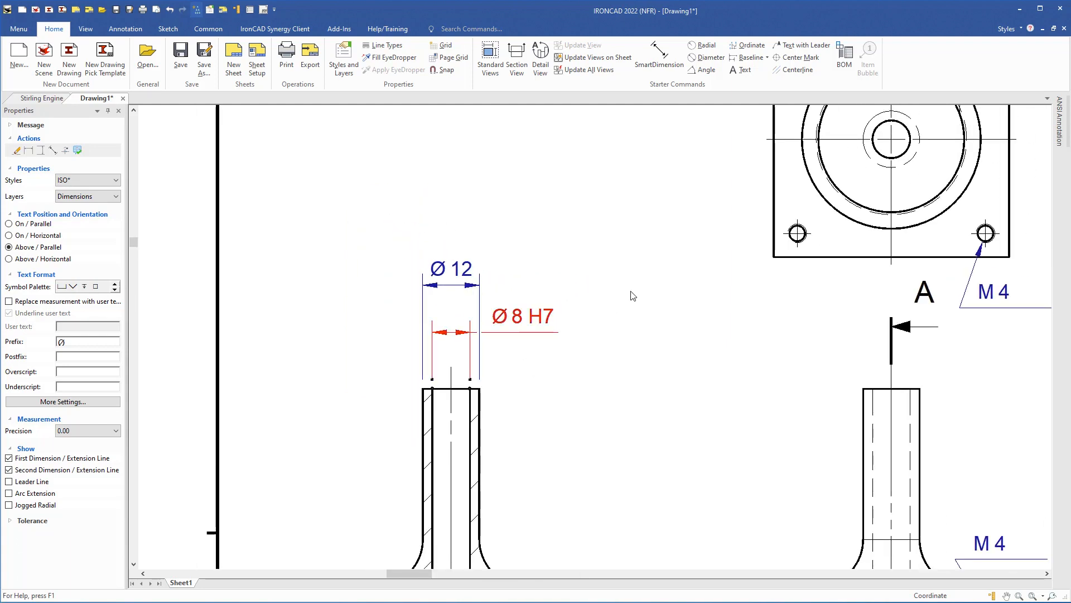
- Start SmartDimension on the bottom step, then cancel the unwanted 6 dimension
mouse_move(567, 469)
middle_mouse_down()
mouse_move(592, 431)
mouse_move(575, 185)
middle_mouse_up()
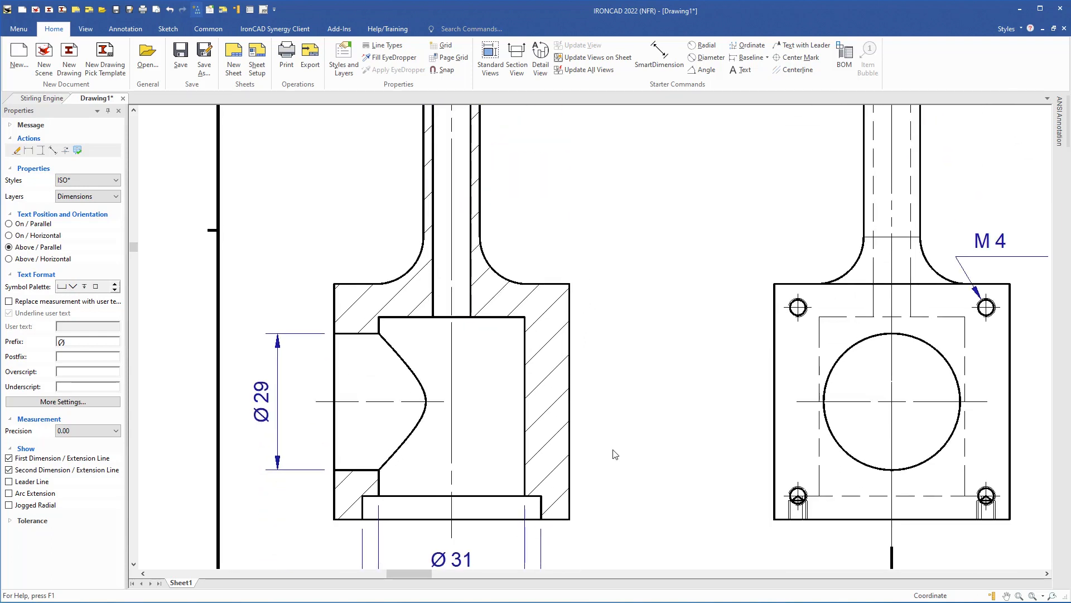
middle_click_drag(613, 454, 573, 314)
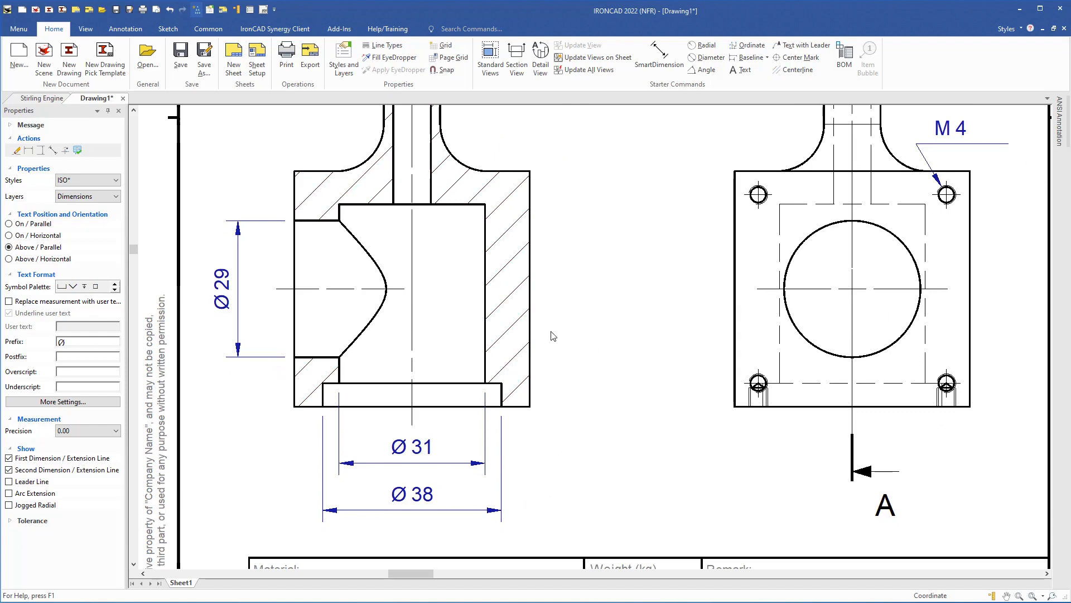
scroll(524, 379, "up", 2)
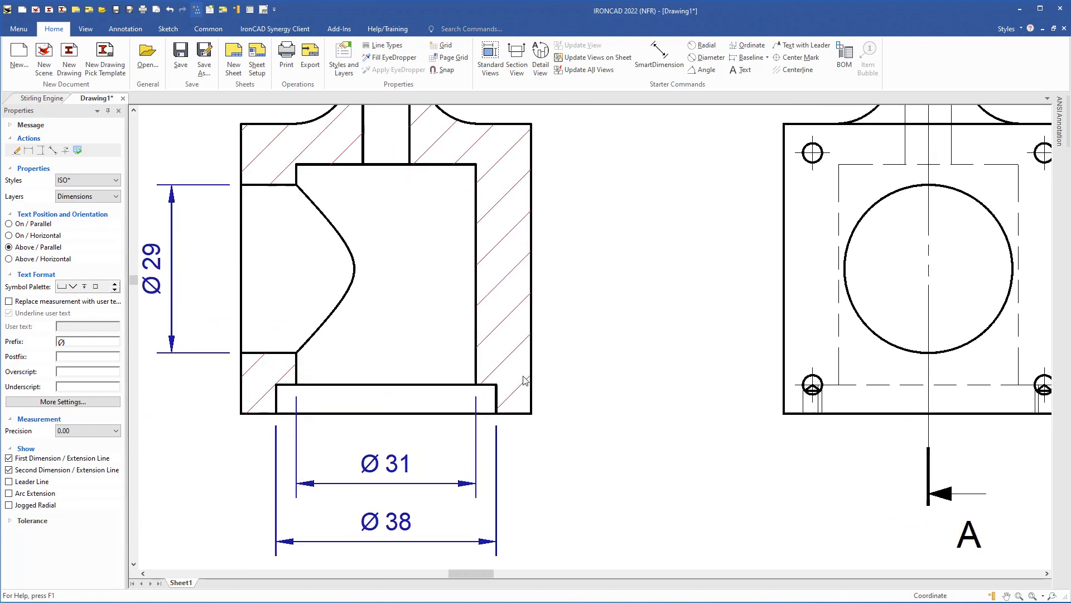
left_click(660, 52)
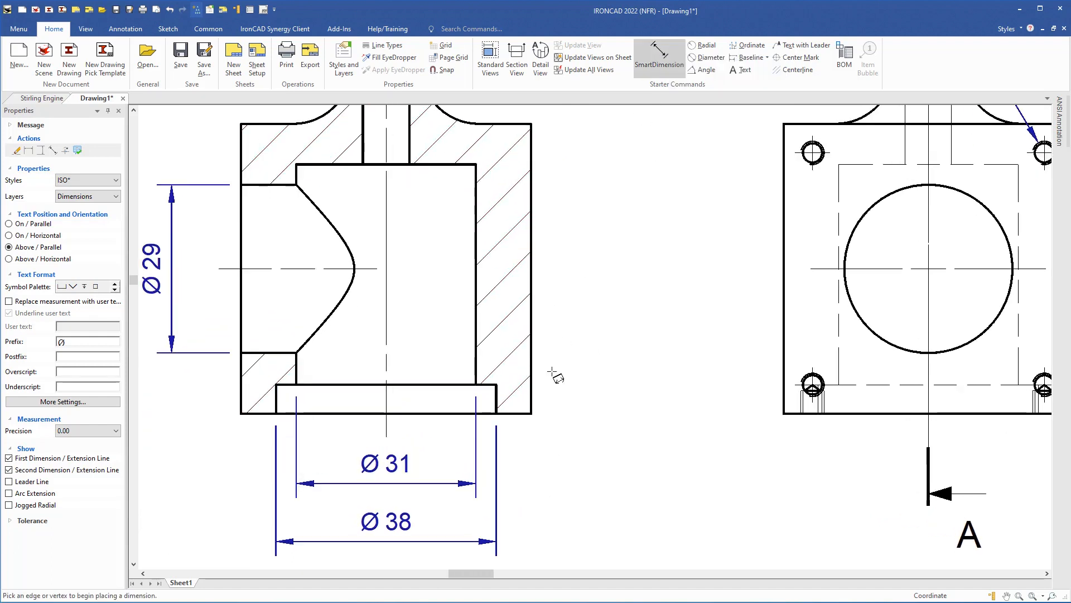
scroll(559, 420, "up", 3)
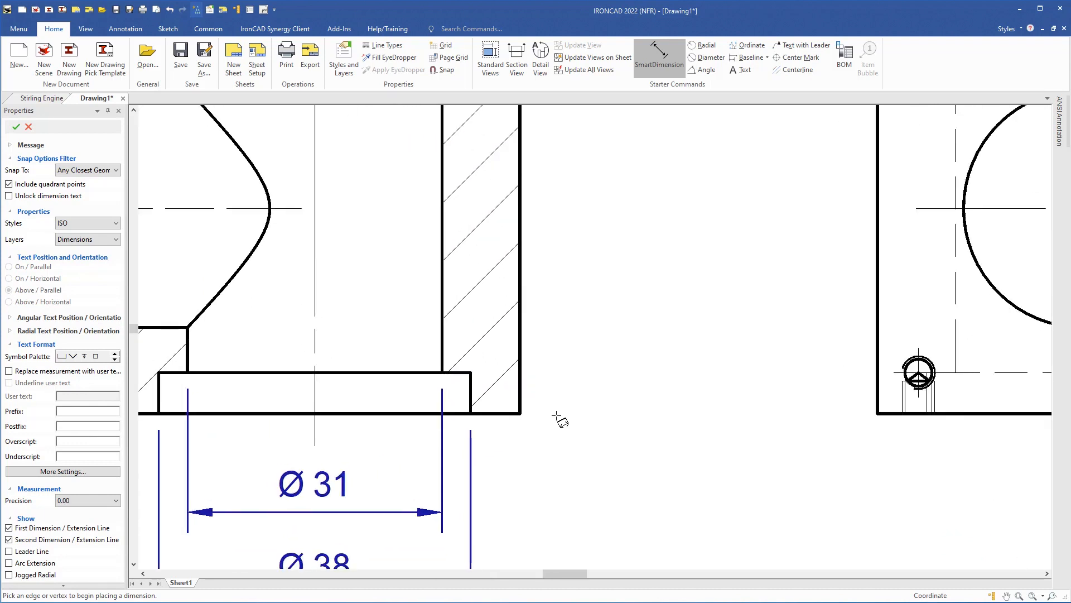
scroll(559, 420, "up", 2)
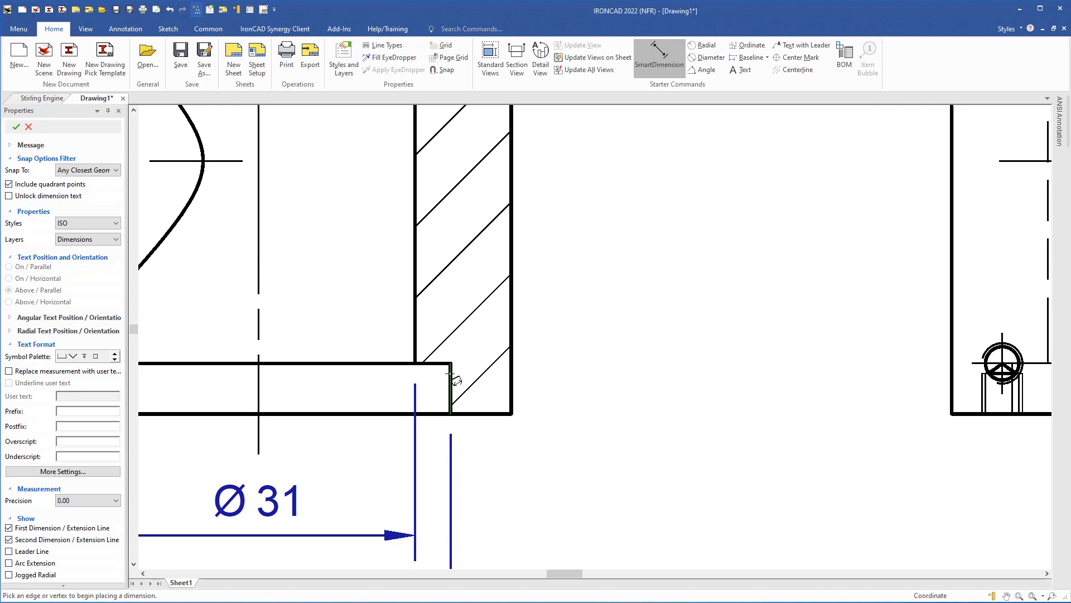
left_click(451, 375)
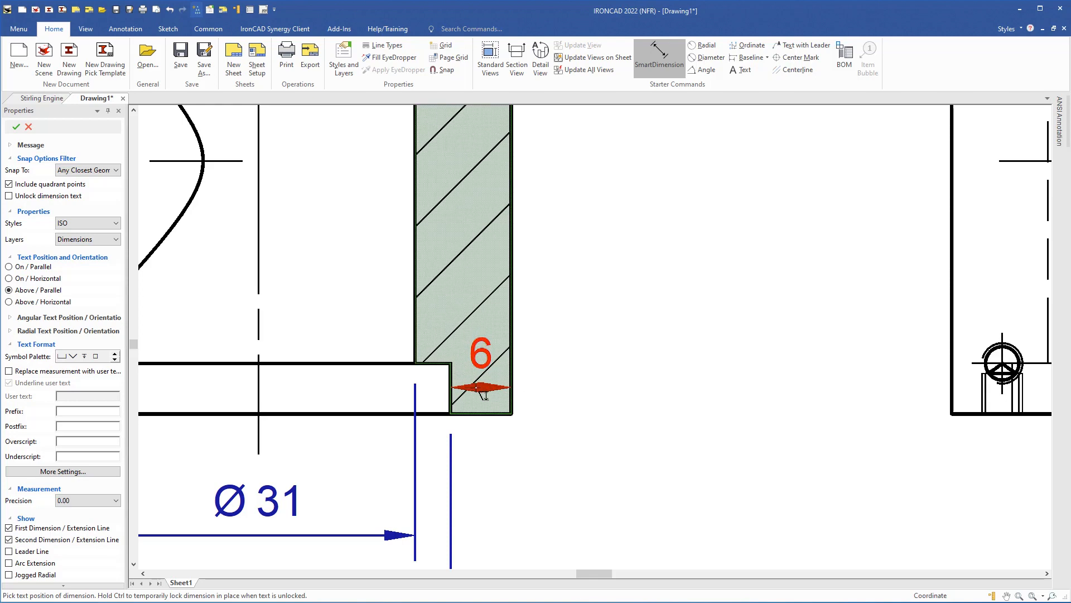
key("Escape")
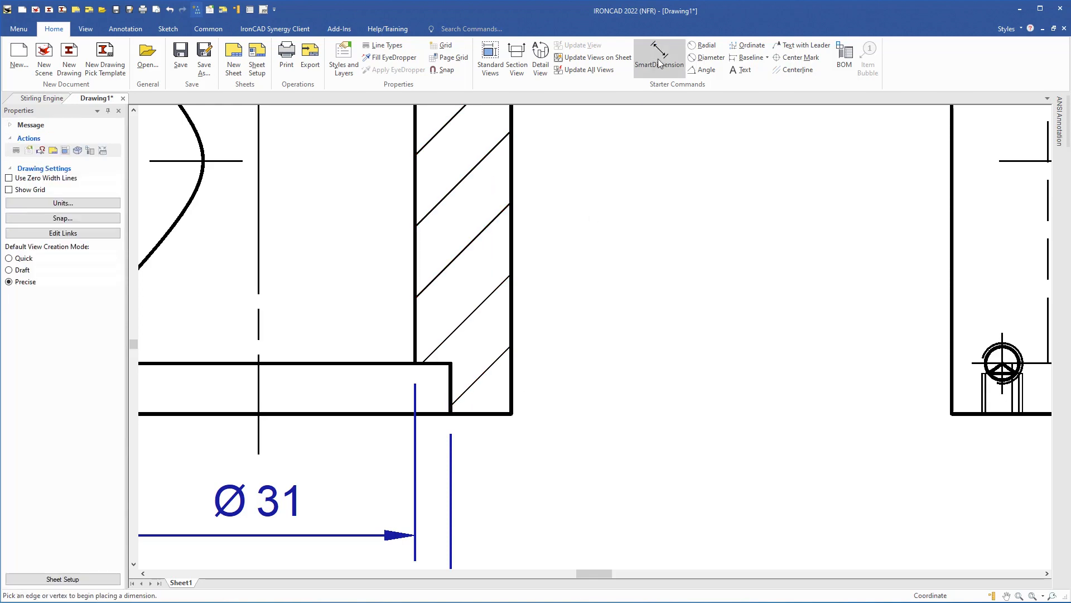
- Dimension the bottom step's height as 5, placed right of the part
left_click(659, 49)
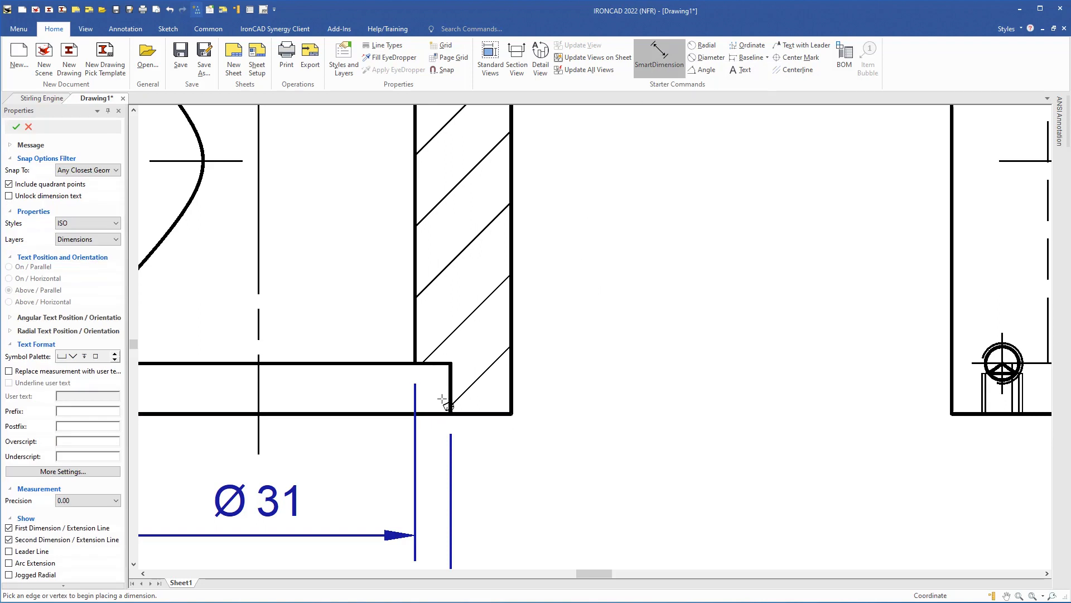
left_click(497, 414)
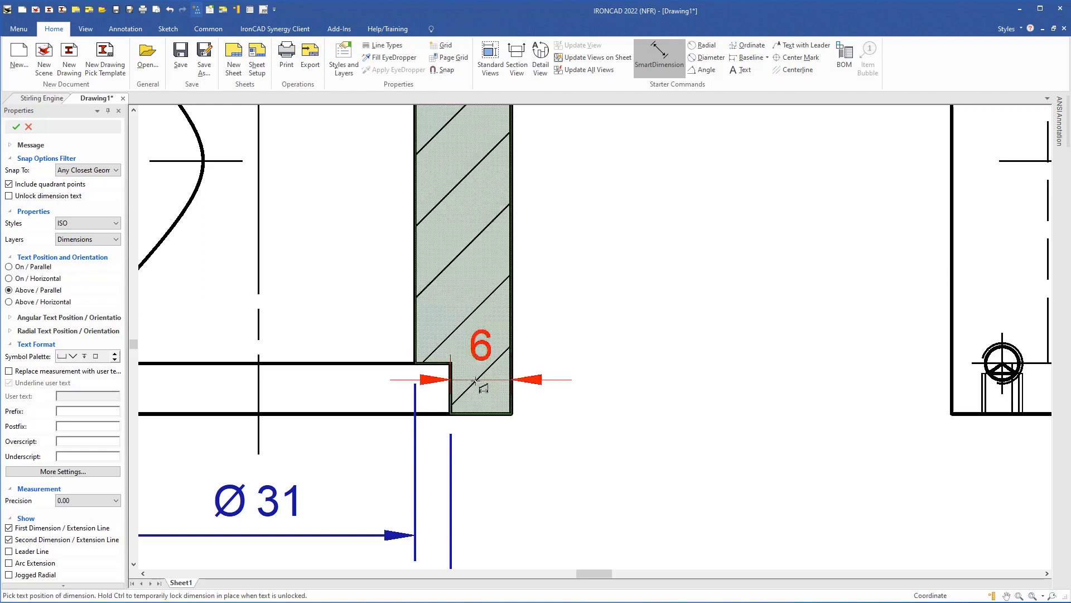
left_click(442, 363)
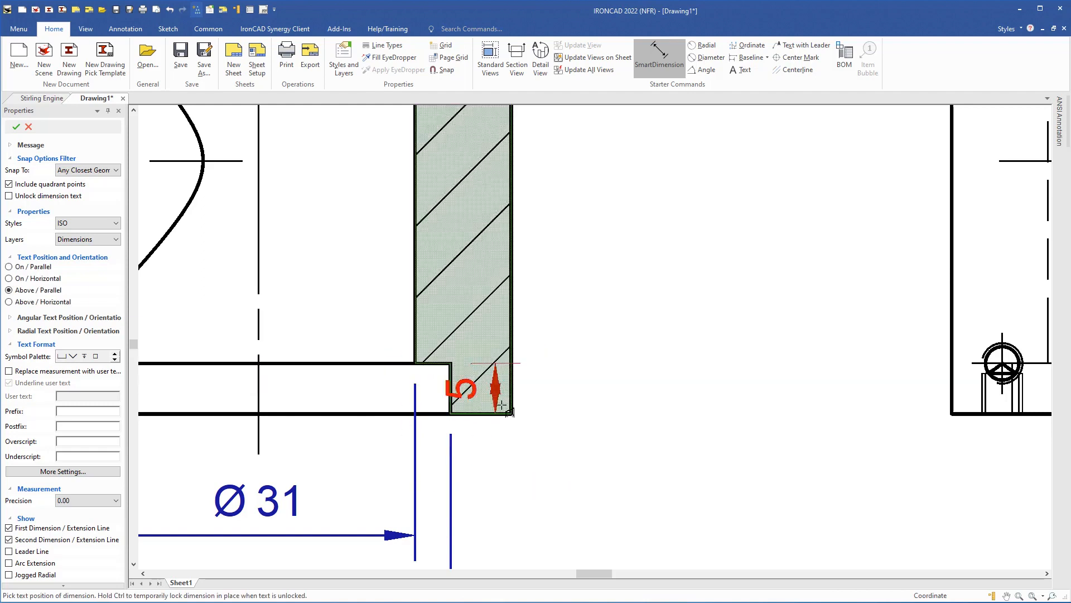
left_click(511, 334)
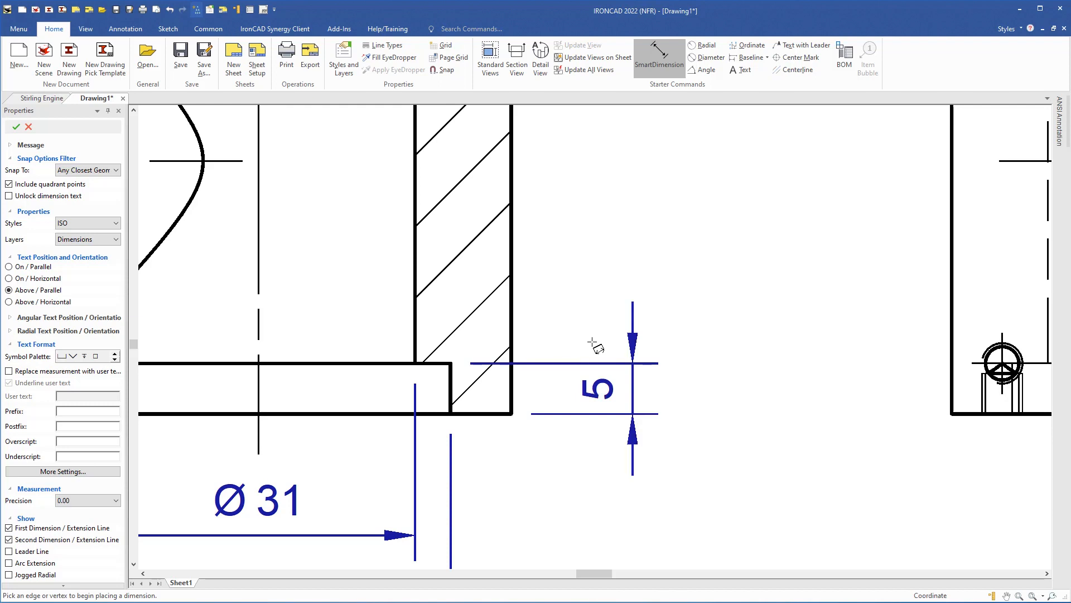
scroll(491, 377, "down", 5)
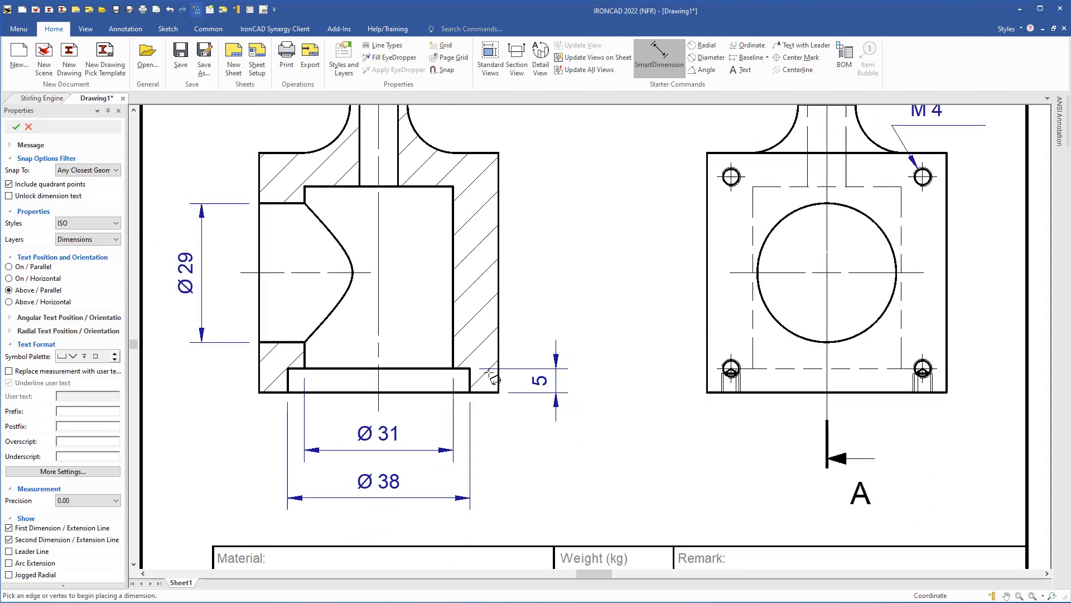
- Add the vertical 43 height dimension beside the section view
mouse_move(517, 309)
middle_mouse_down()
mouse_move(531, 382)
mouse_move(510, 441)
middle_mouse_up()
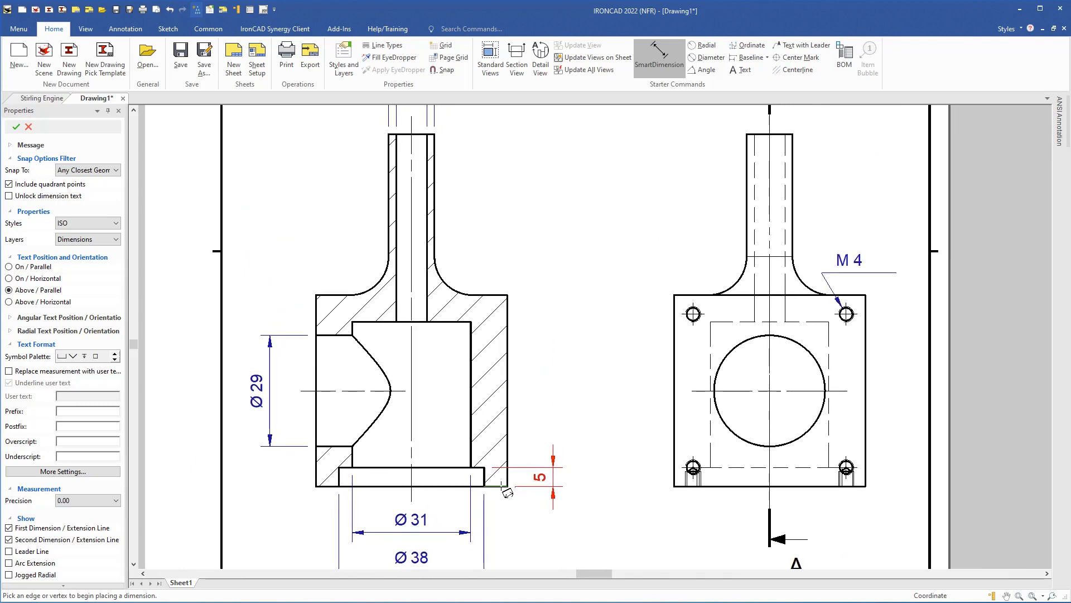
left_click(507, 455)
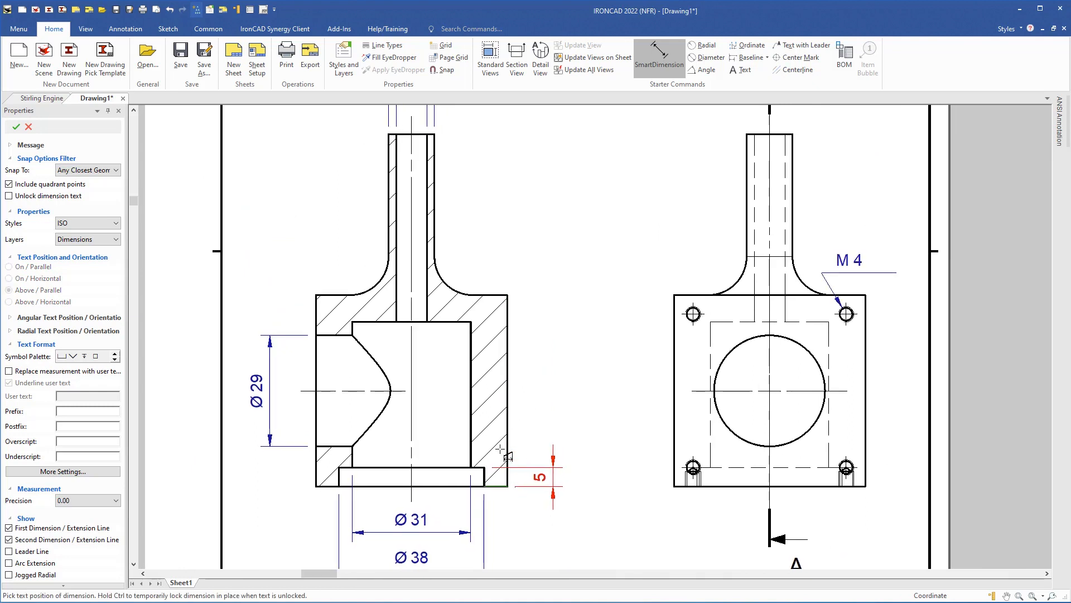
left_click(472, 463)
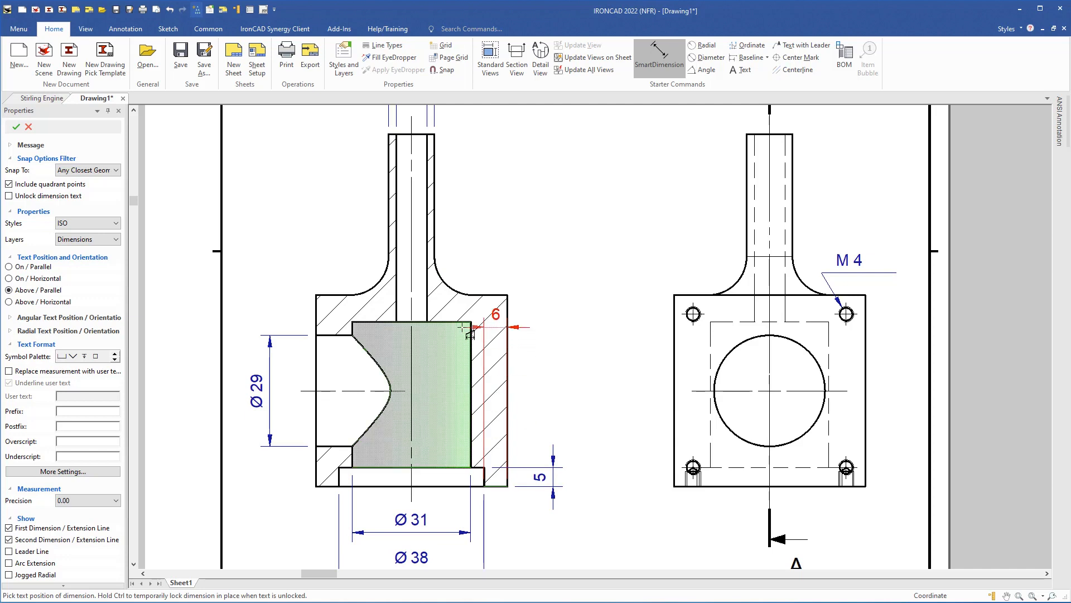
scroll(470, 333, "up", 2)
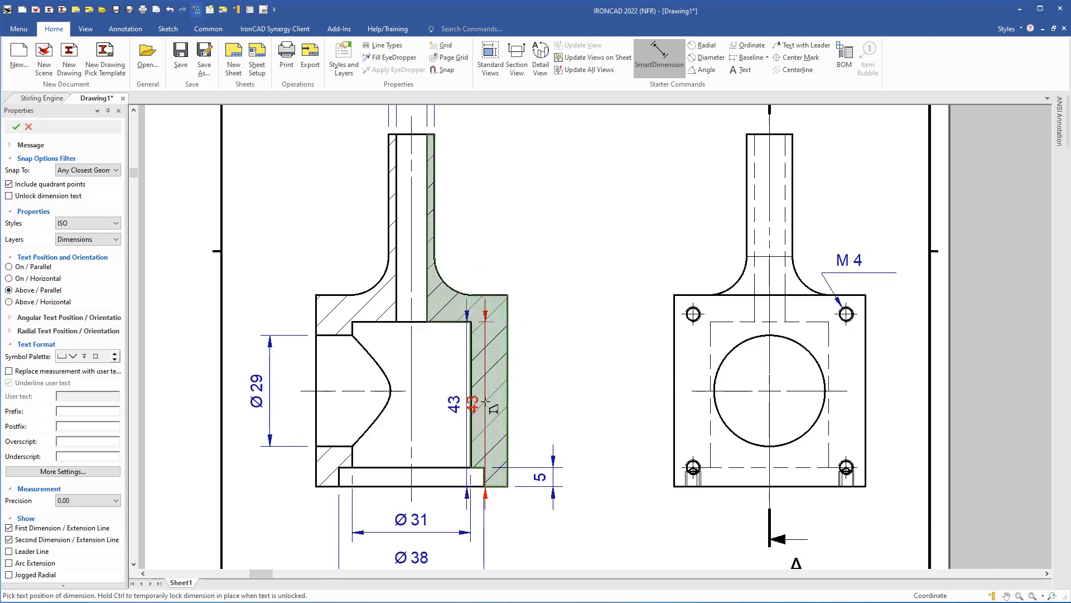
left_click(560, 483)
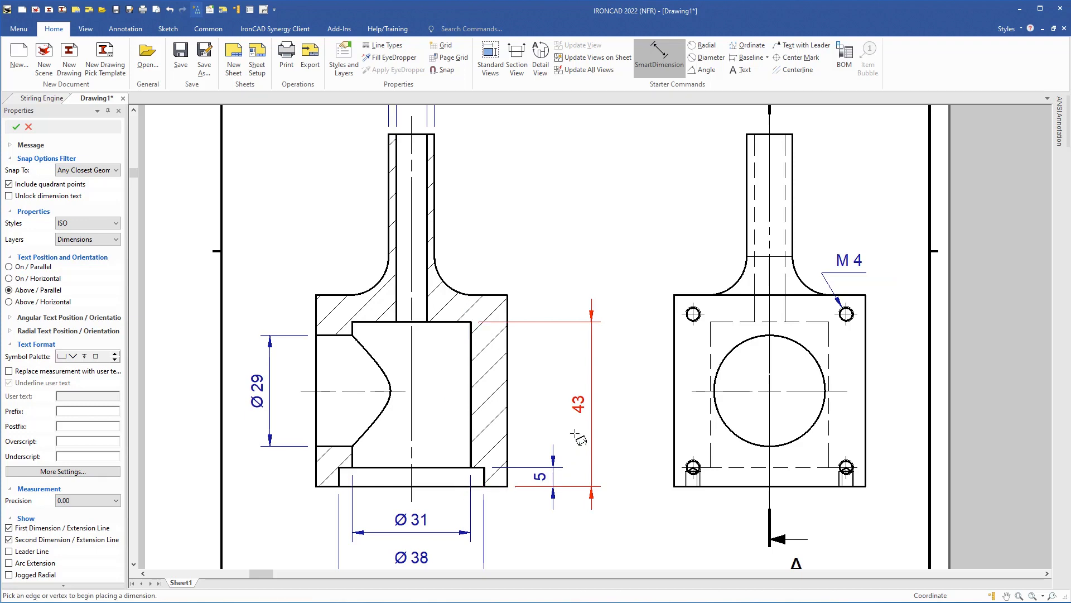
left_click(574, 433)
- Stack the 50 and overall 92 height dimensions outside the 43
left_click(508, 492)
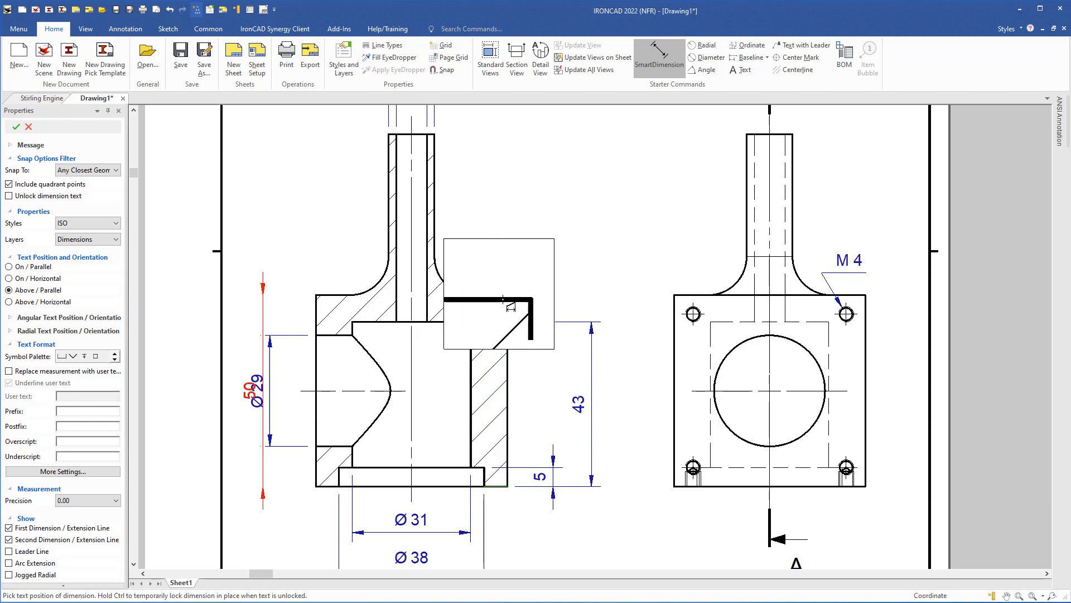
left_click(547, 342)
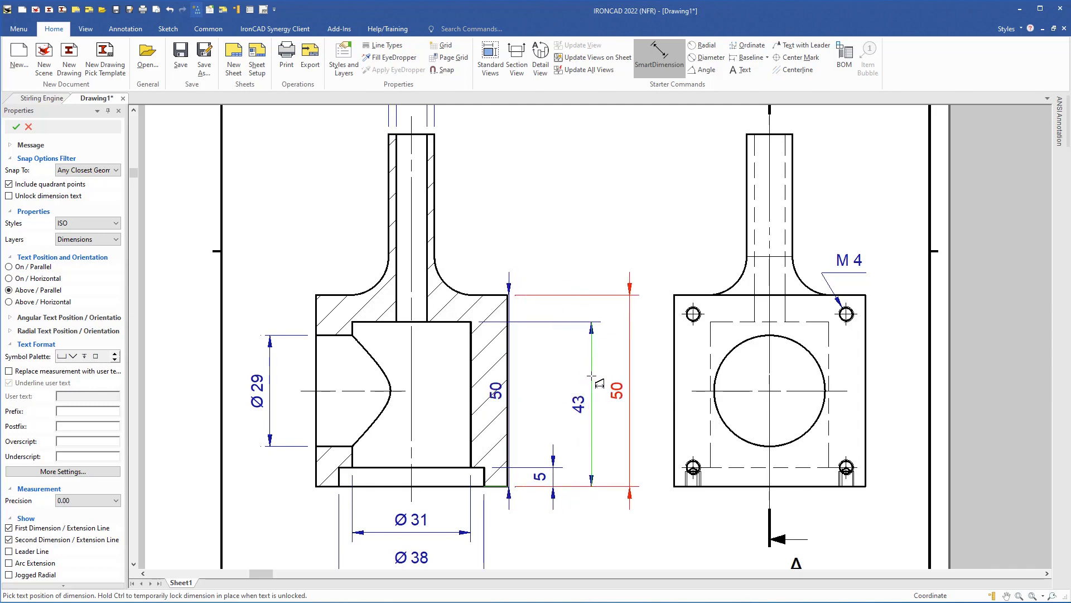
left_click(593, 380)
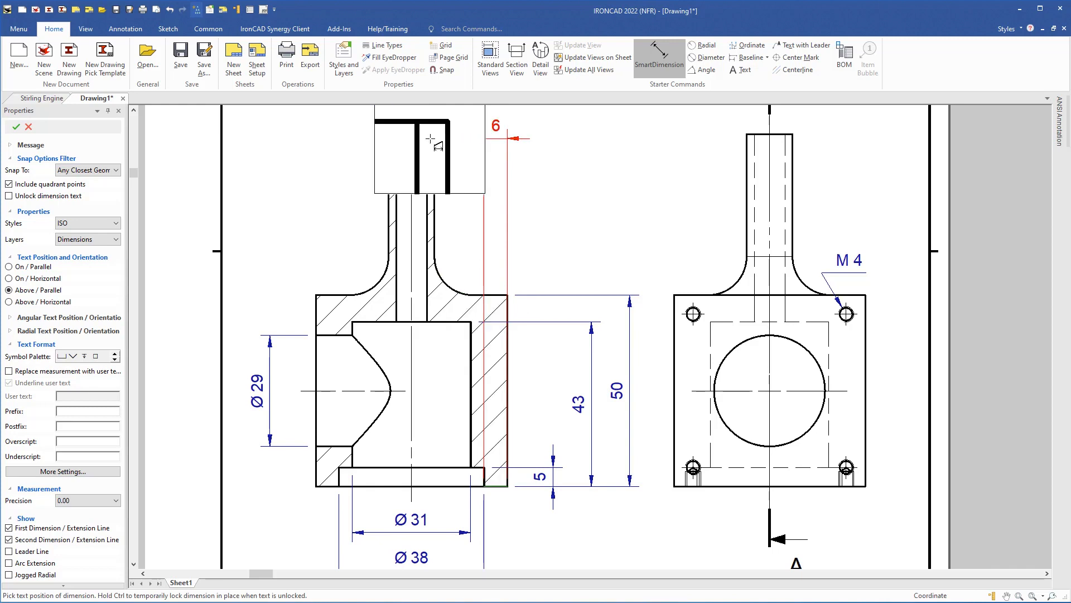
left_click(437, 131)
left_click(438, 129)
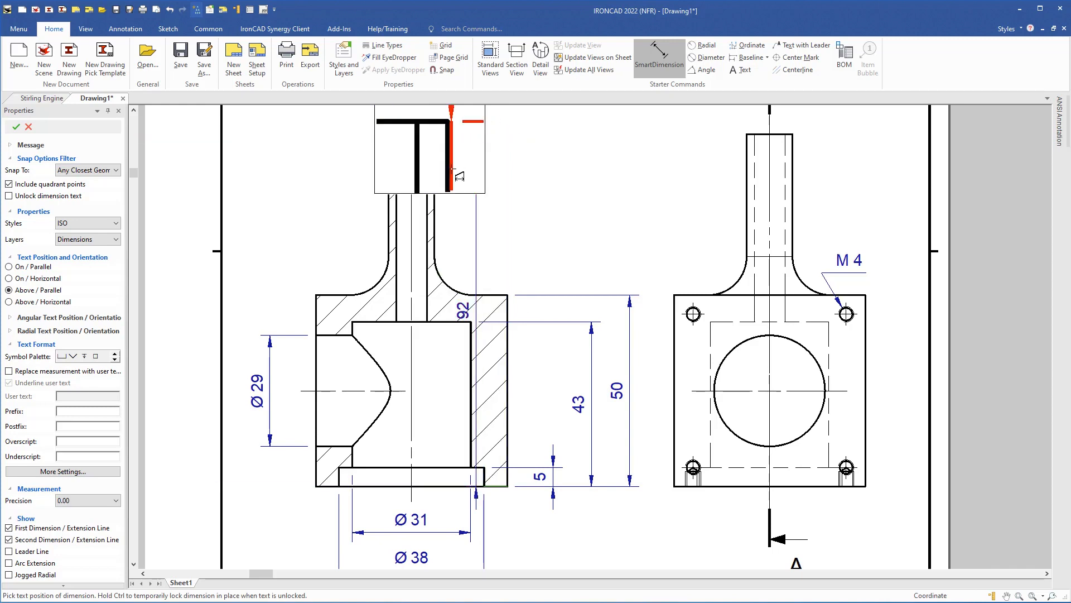
left_click(629, 340)
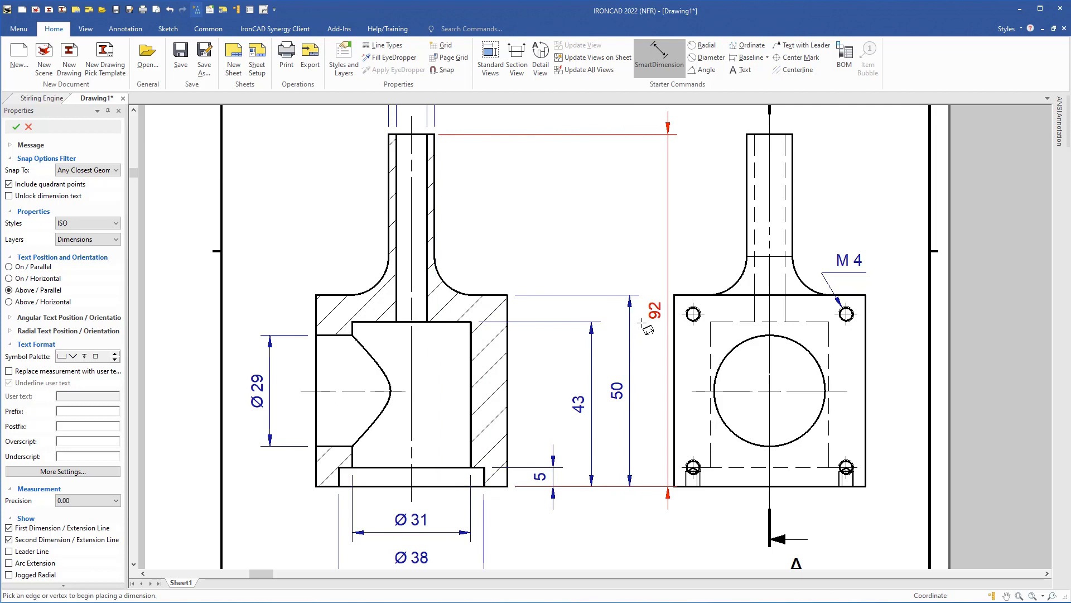
left_click(641, 322)
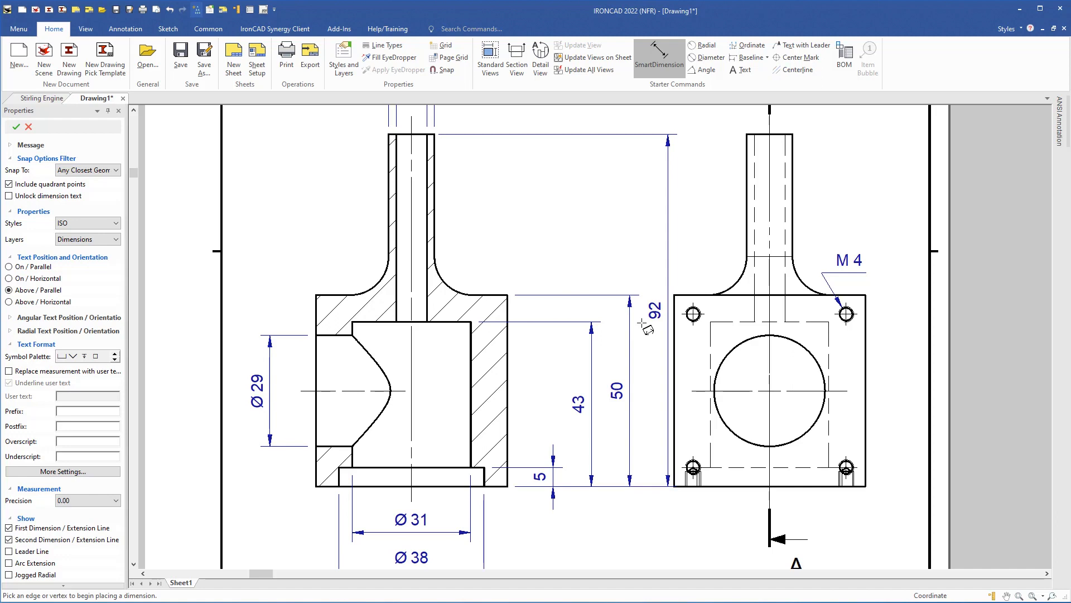
left_click(643, 324)
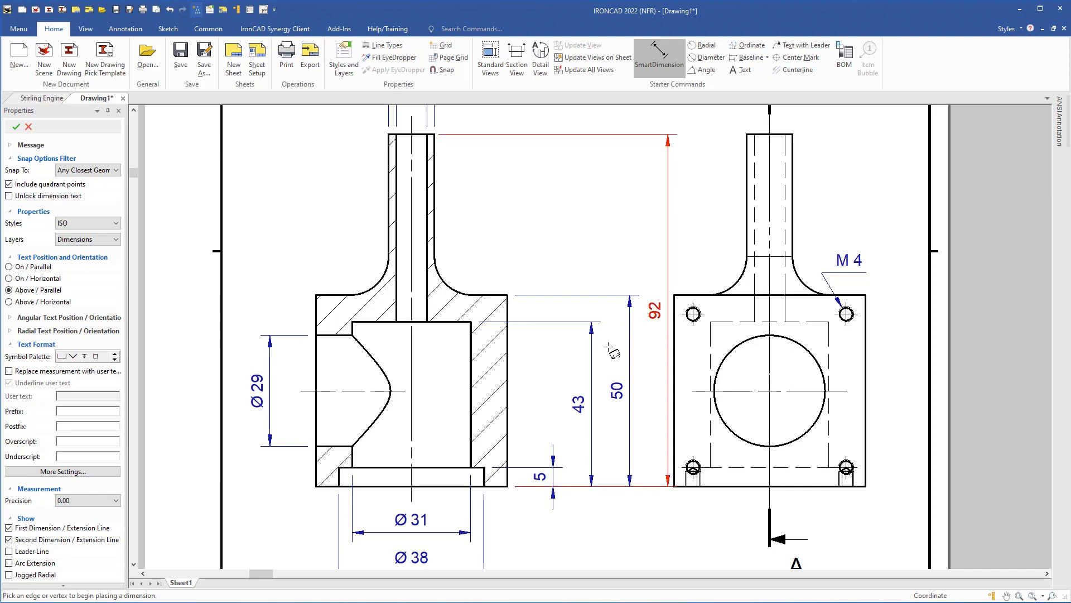
key("Escape")
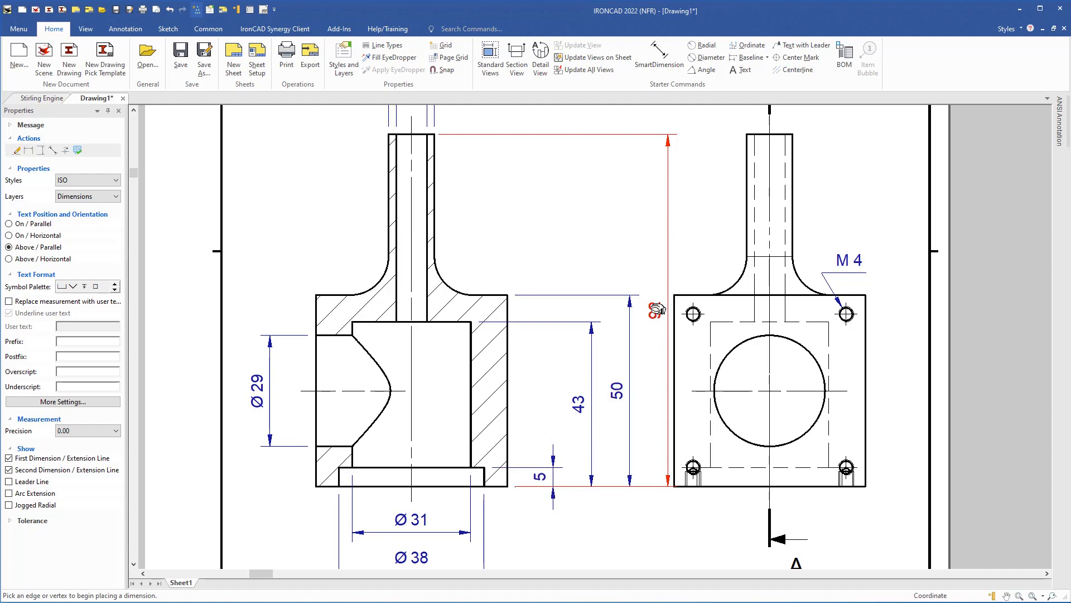
- Distribute the 92, 50, 43 and 5 dimension values evenly in the vertical direction
left_click(615, 390, "shift")
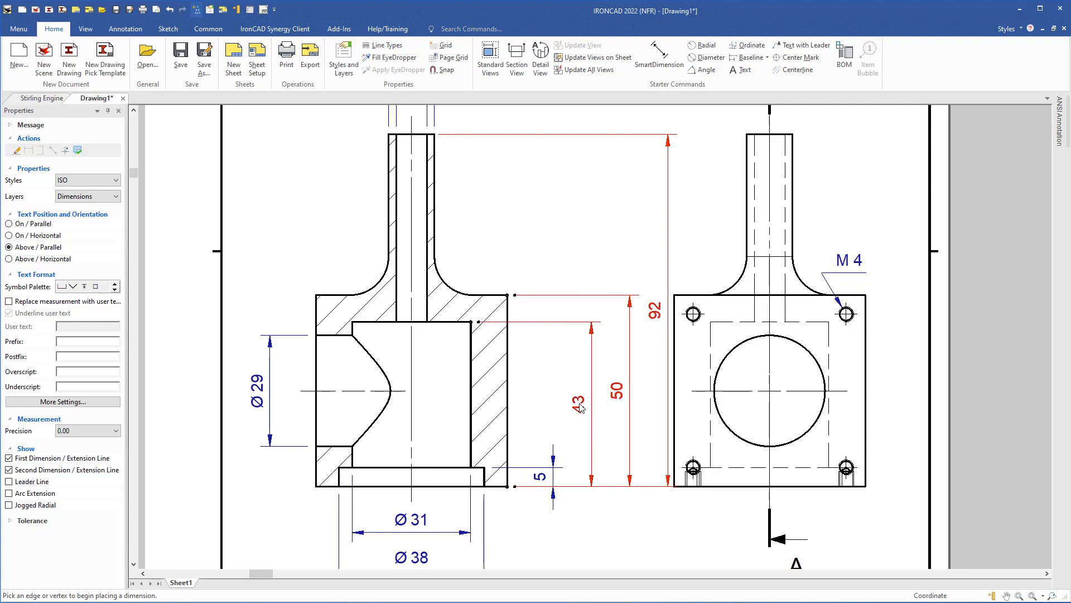
left_click(526, 465, "shift")
left_click(223, 32)
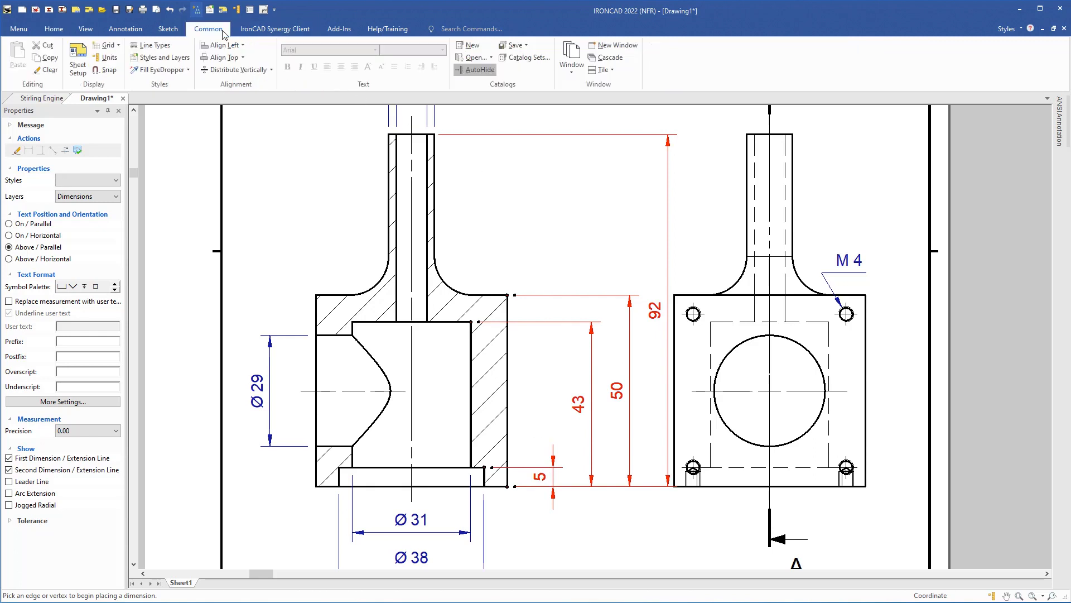
left_click(272, 69)
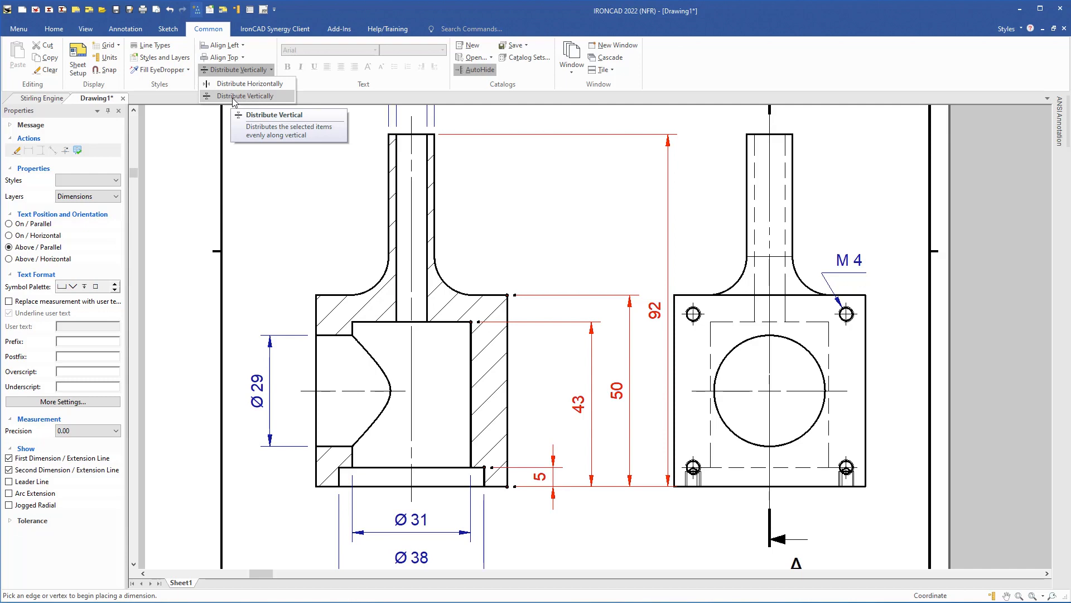
left_click(233, 100)
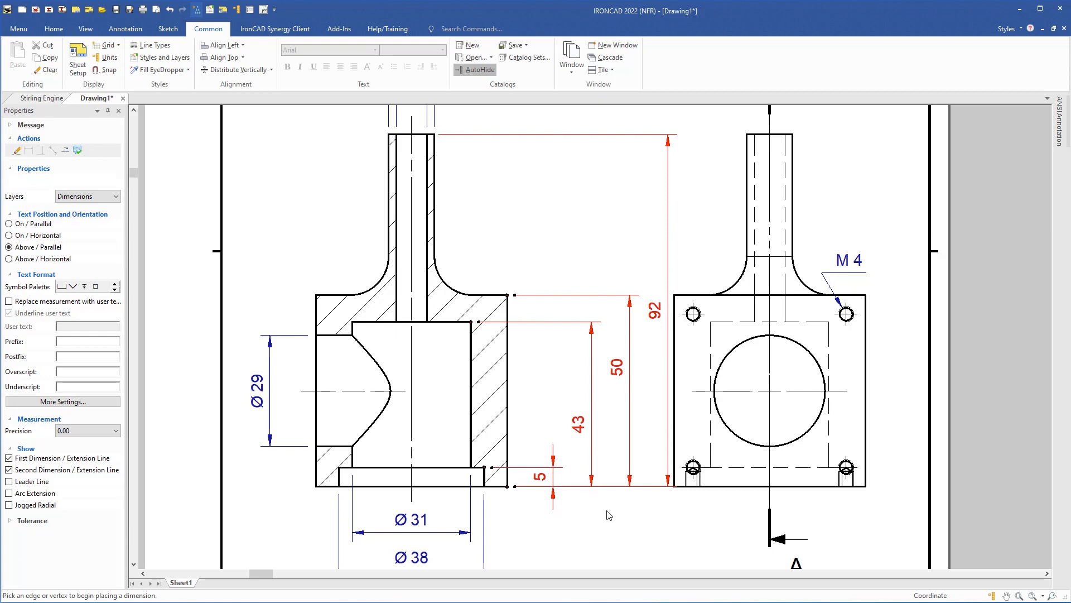
- Nudge the A-A section view left, then pan to the top view with the M 4 hole
left_click(465, 302)
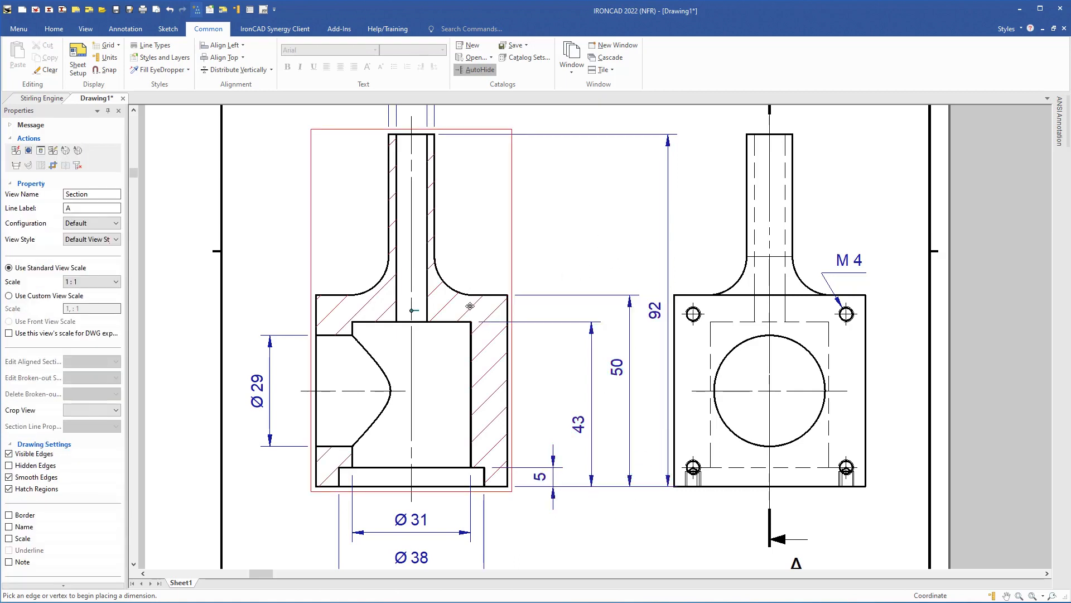
left_click_drag(470, 306, 456, 313)
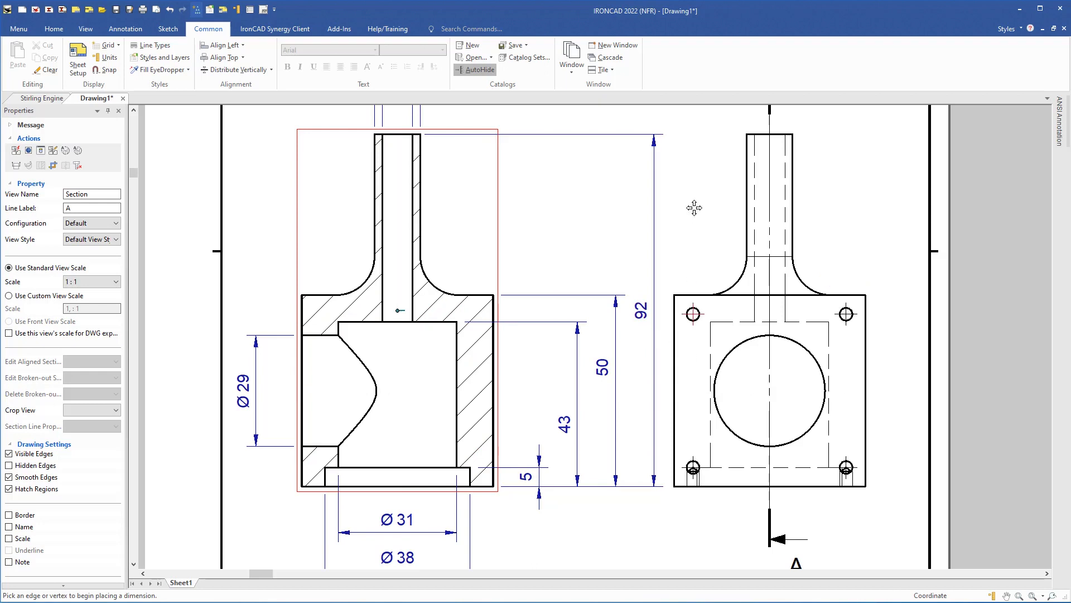
mouse_move(761, 208)
middle_mouse_down()
mouse_move(735, 349)
mouse_move(609, 537)
middle_mouse_up()
middle_click_drag(558, 214, 535, 311)
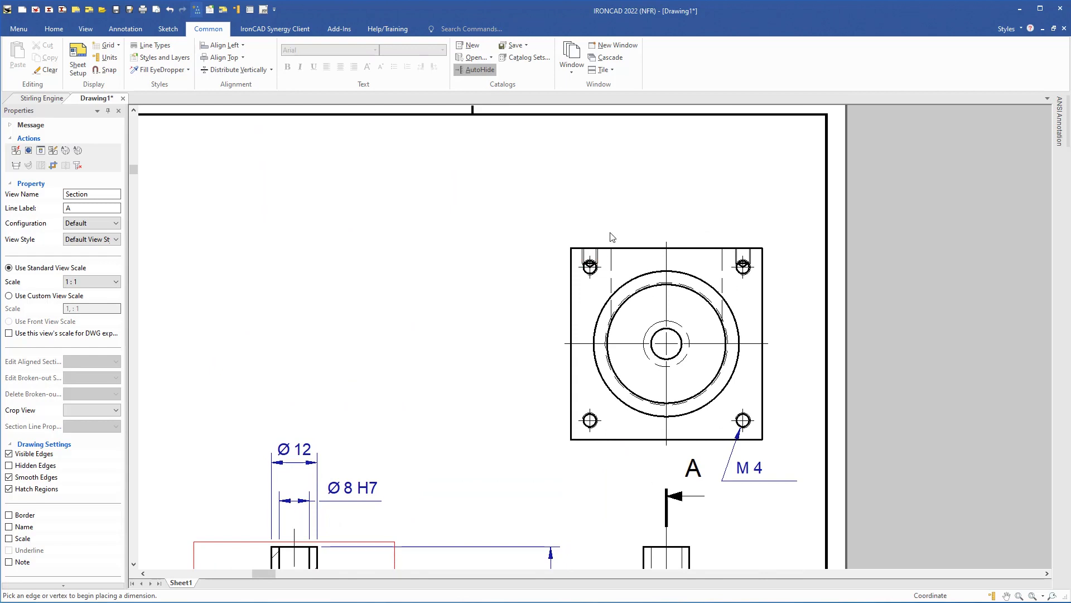
- Zoom on the top-left tapped hole and start a Broken-out Section on the BOTTOM view
left_click(51, 31)
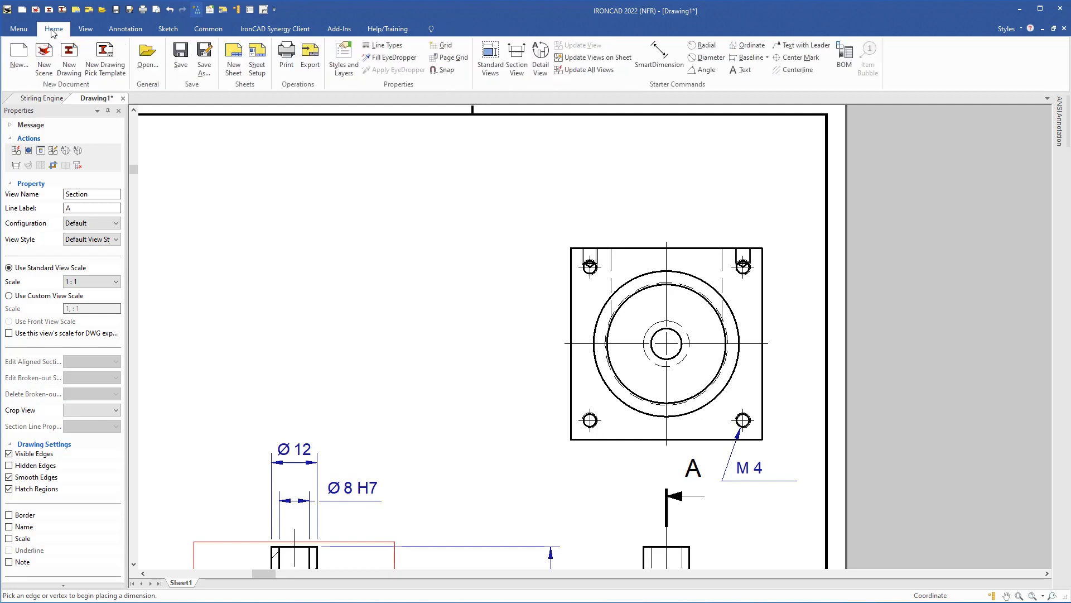
scroll(593, 267, "up", 2)
scroll(593, 268, "up", 2)
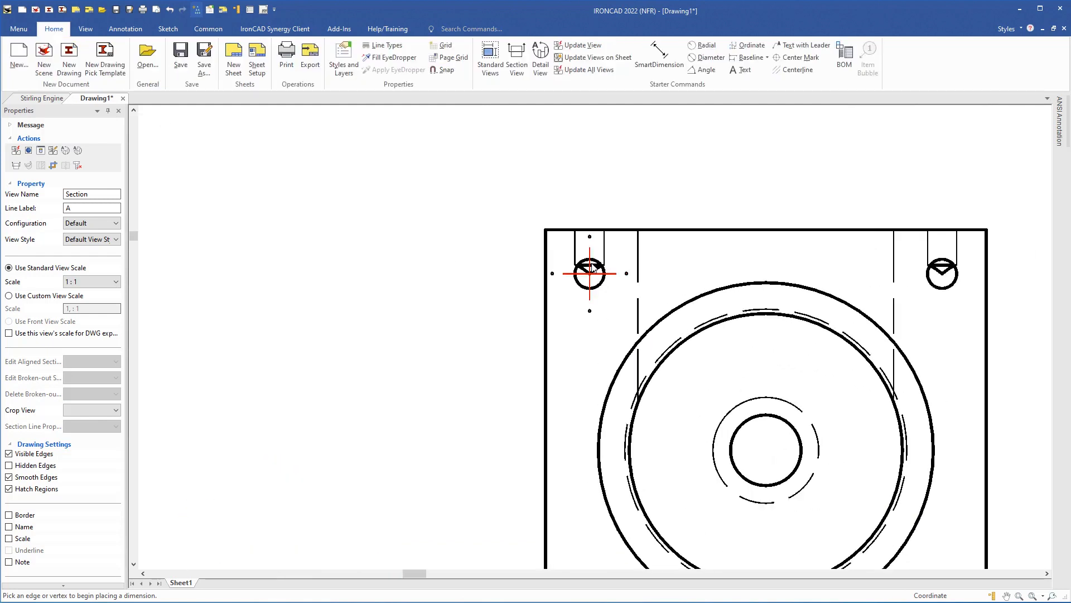
left_click(668, 273)
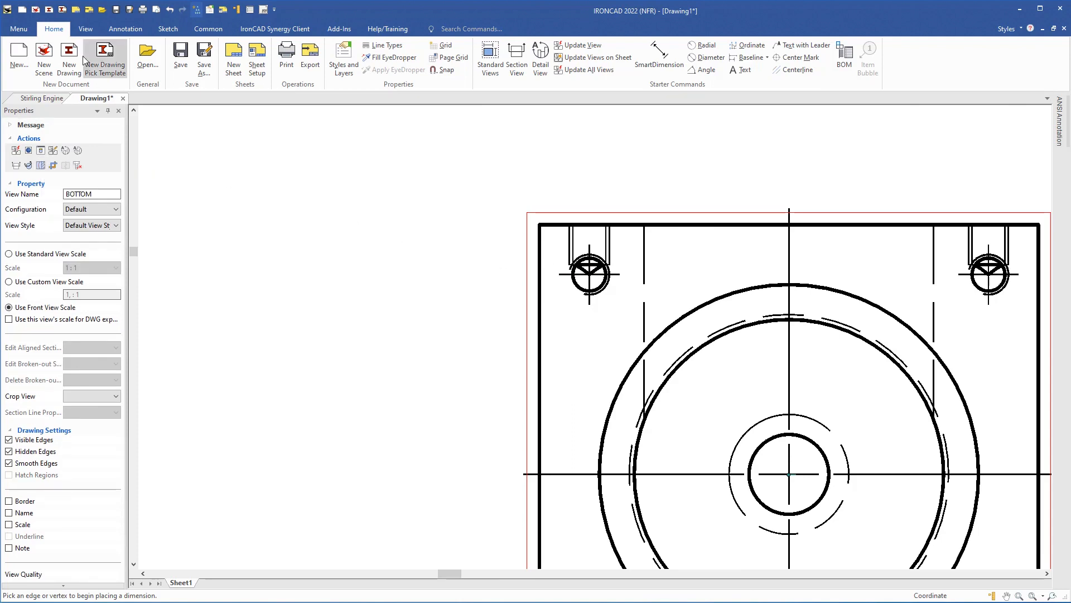
left_click(87, 31)
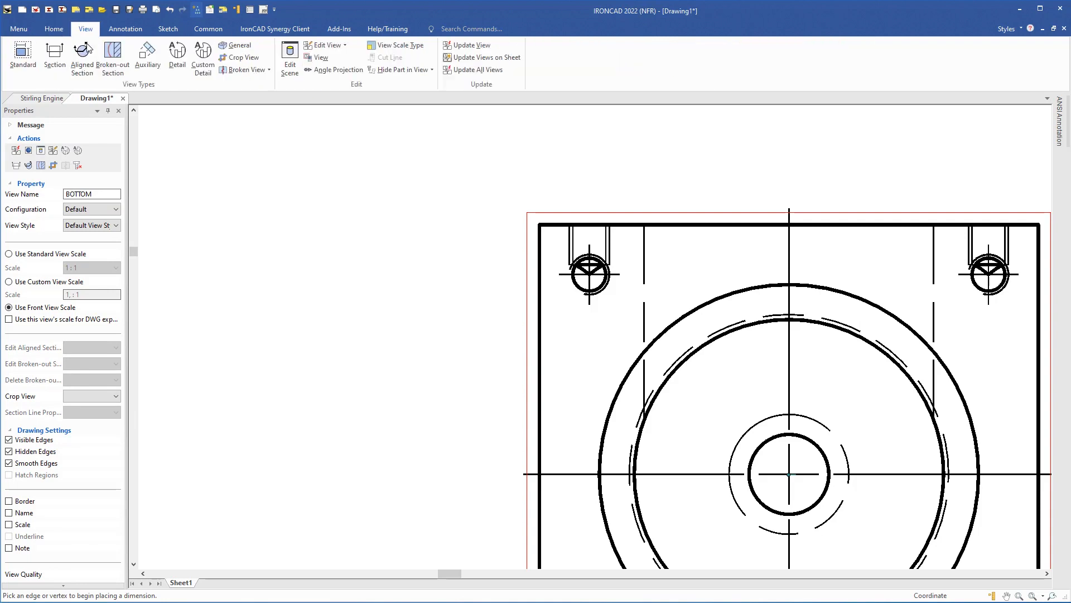
left_click(41, 165)
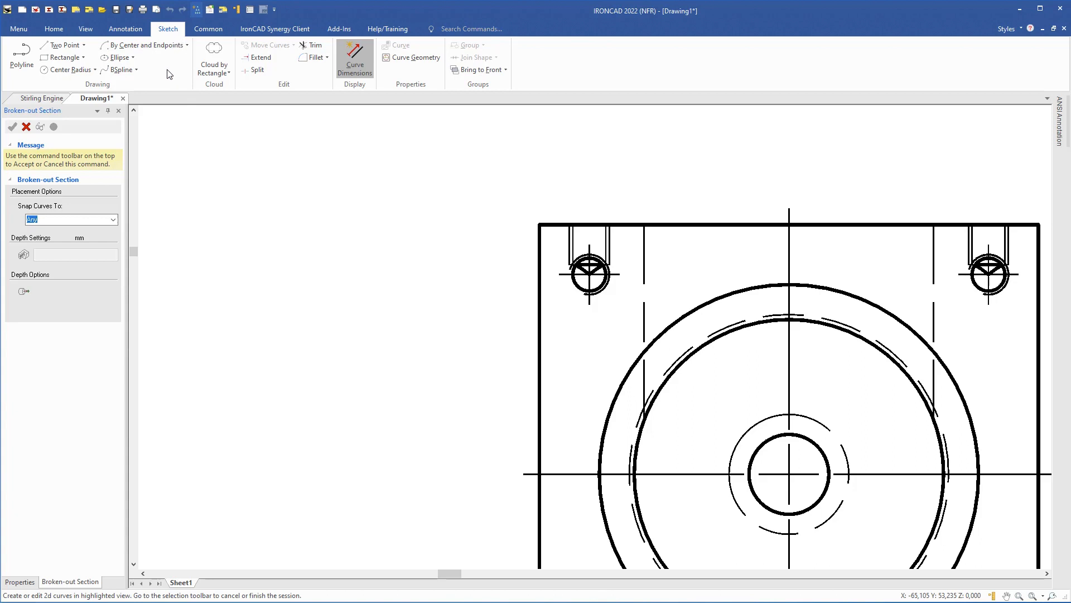
- Draw a closed six-corner polyline around the top-left hole of the bottom view
left_click(21, 55)
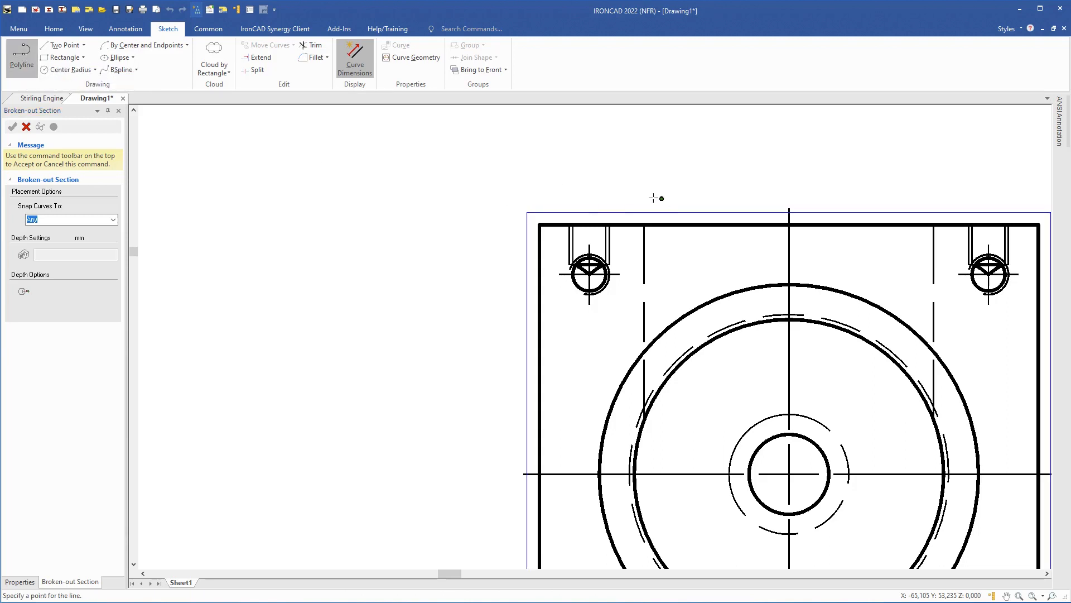
left_click(677, 255)
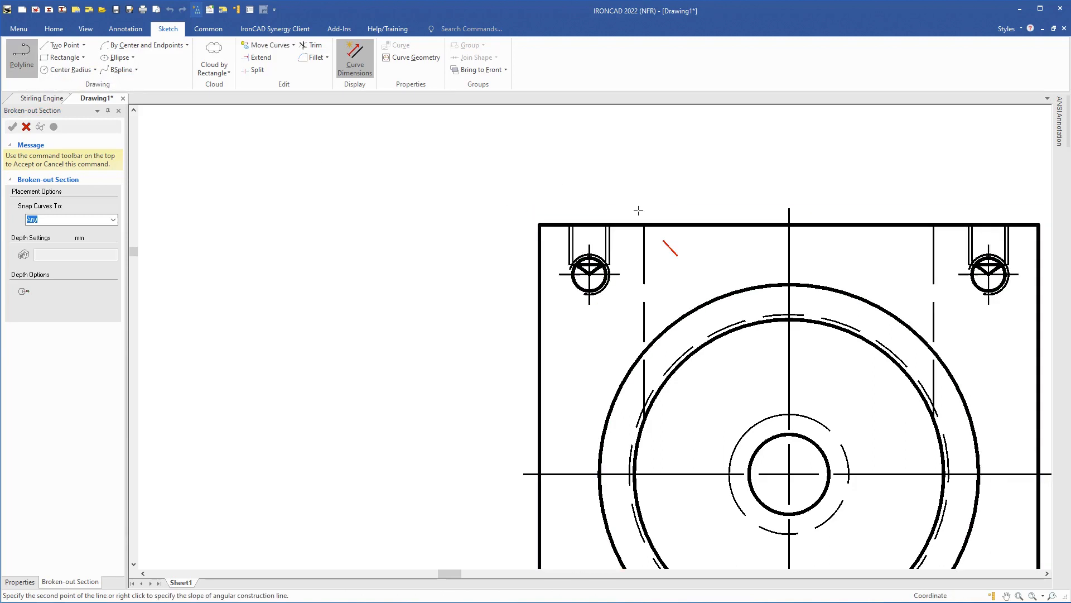
left_click(611, 184)
left_click(515, 198)
left_click(506, 268)
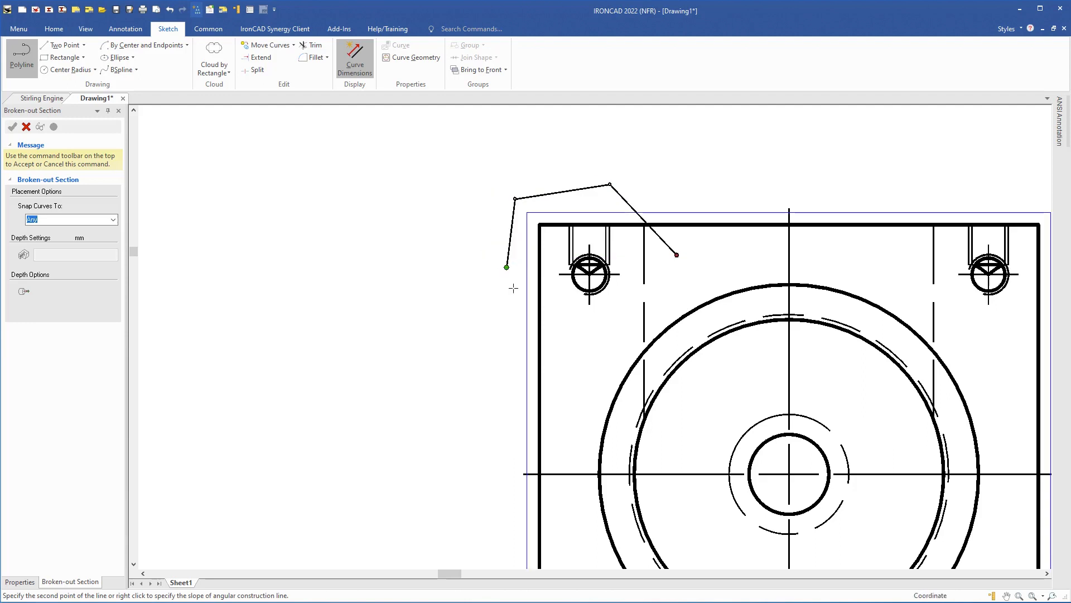
left_click(584, 349)
left_click(657, 304)
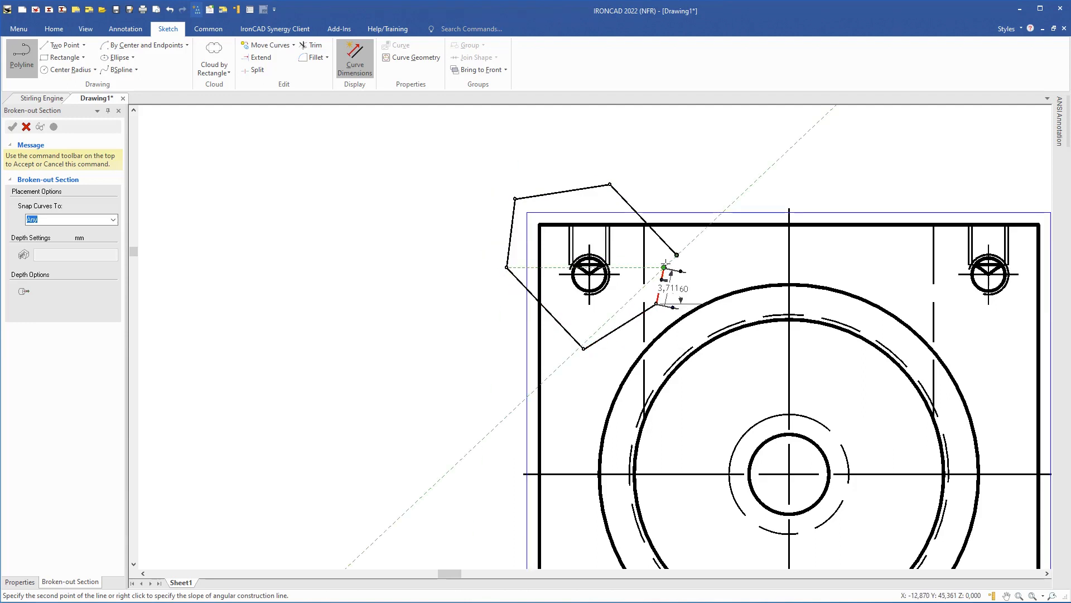
left_click(676, 255)
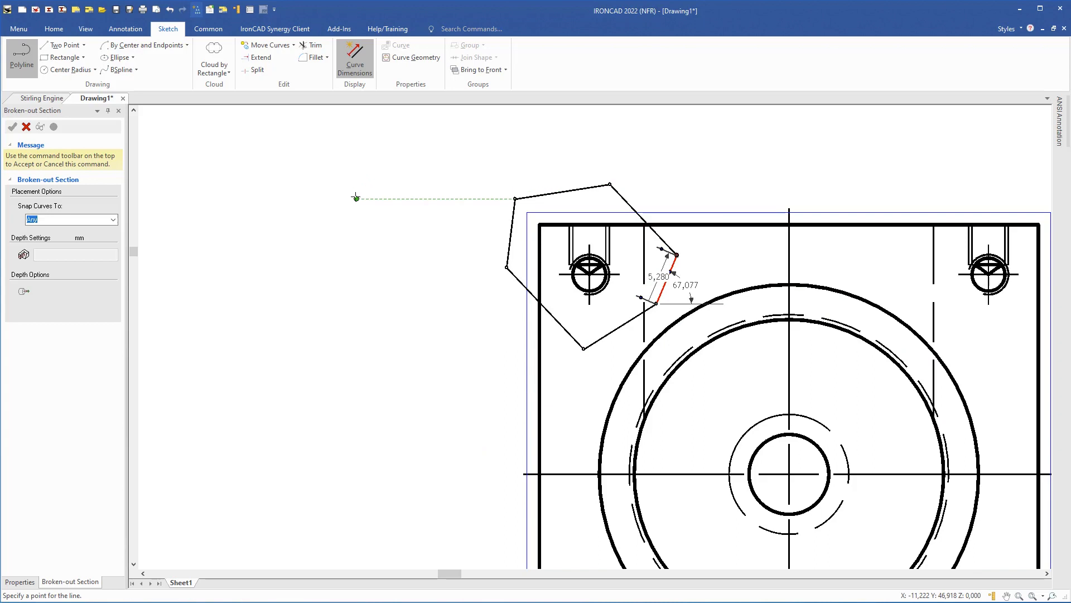
key("Escape")
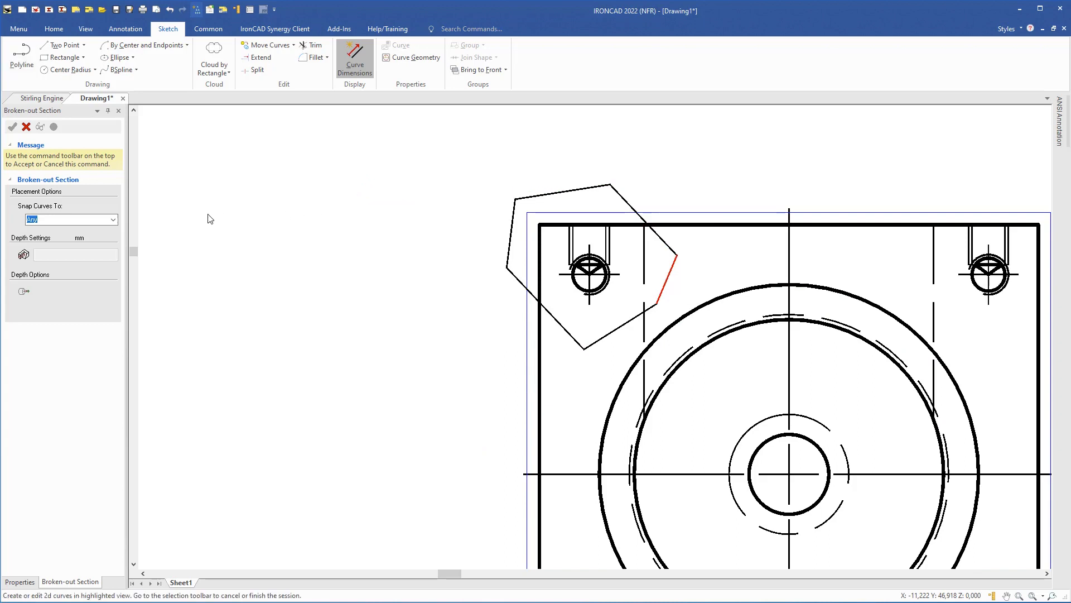
- Set the broken-out section depth to 5 and accept the section
left_click(23, 256)
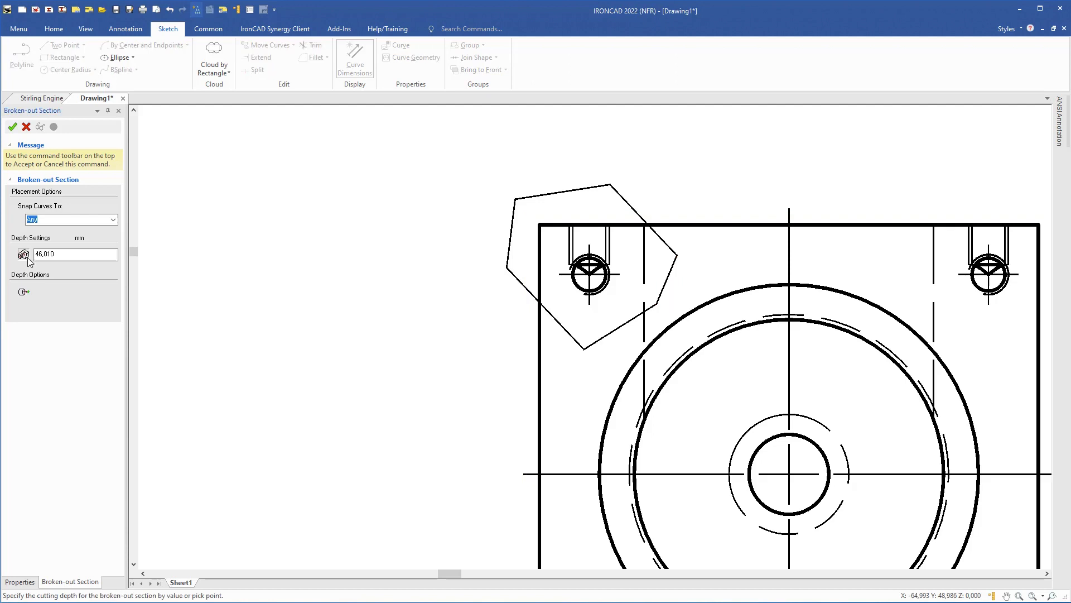
double_click(63, 255)
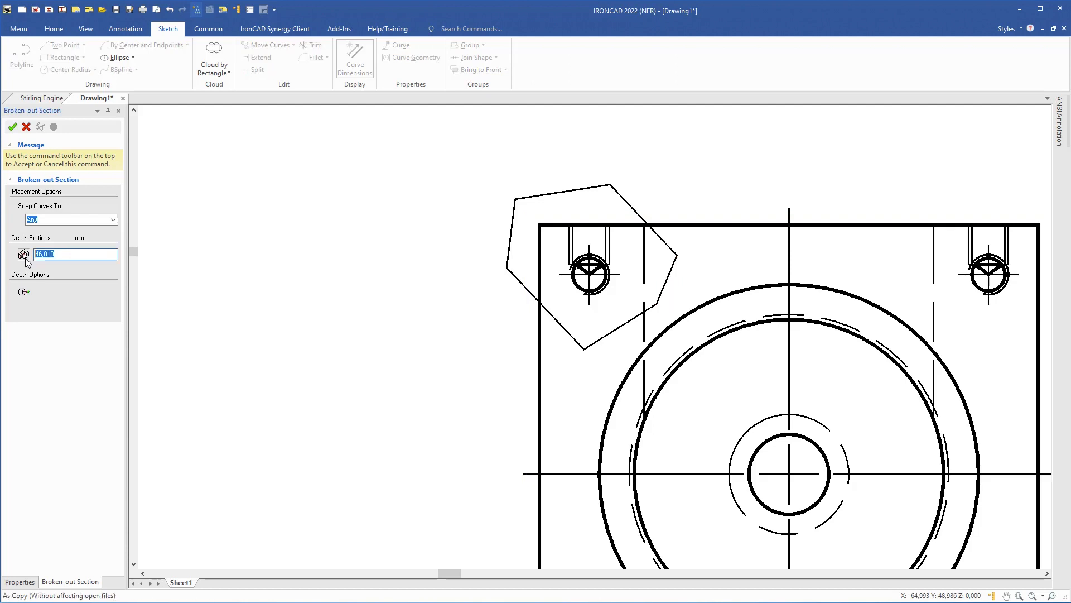
type("5")
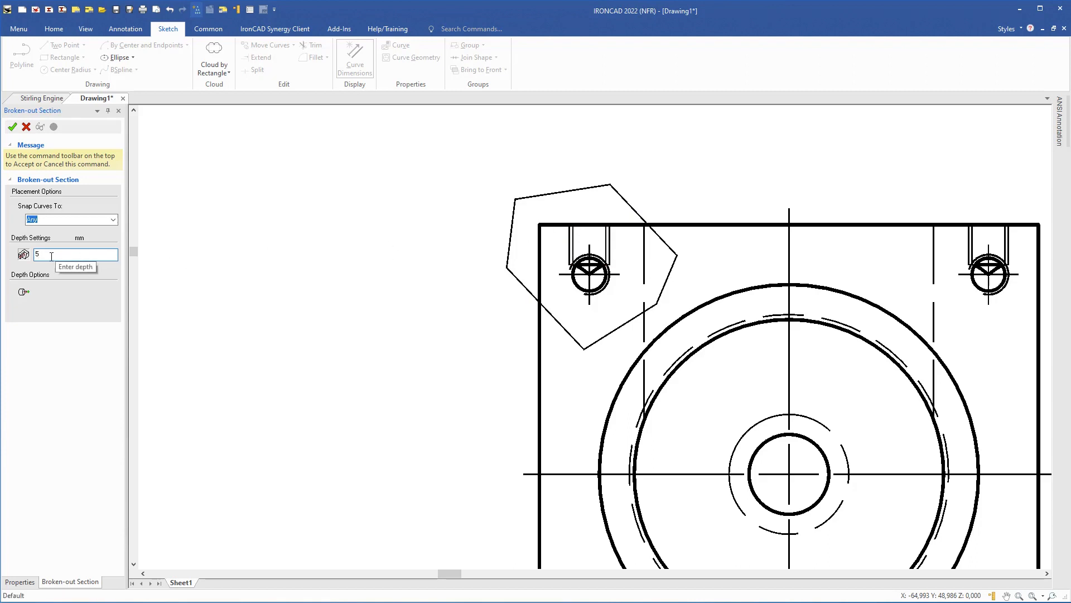
left_click(11, 128)
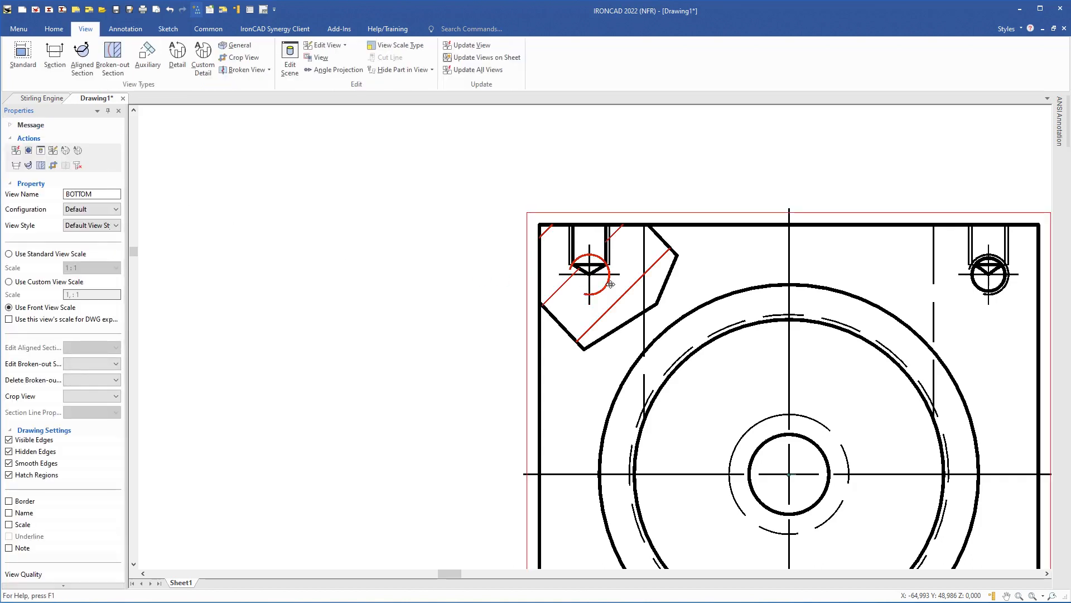
- Delete the centre mark of the sectioned top-left hole
scroll(611, 285, "up", 2)
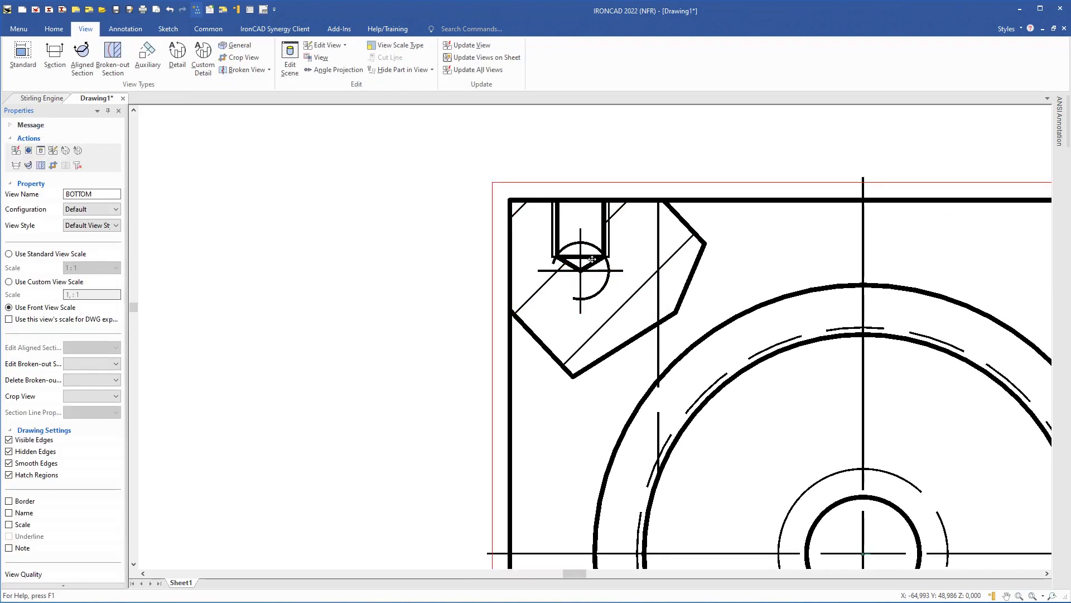
left_click(578, 241)
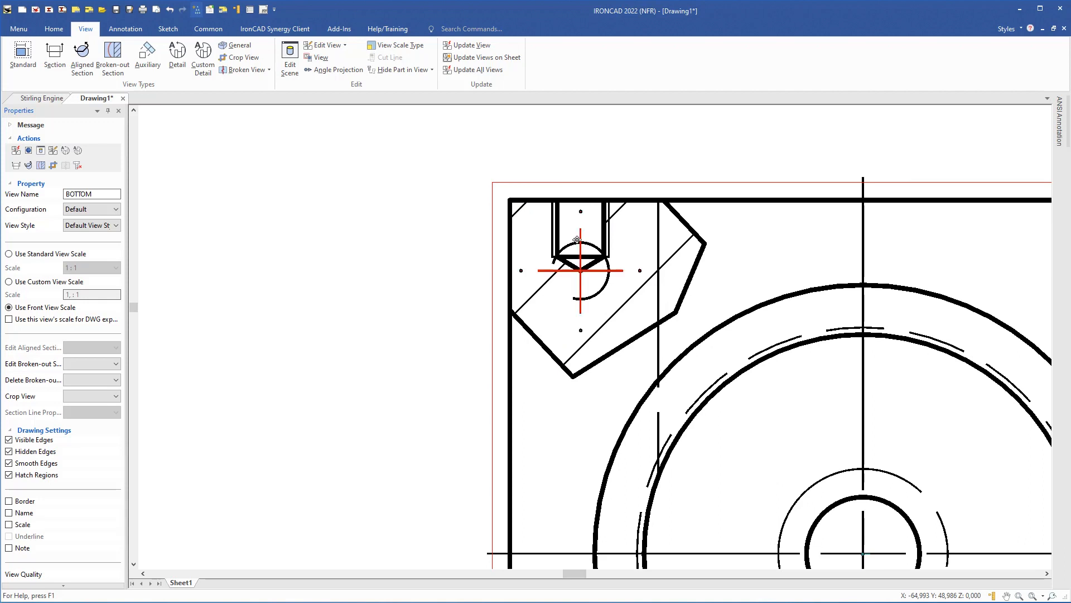
key("Escape")
left_click(598, 272)
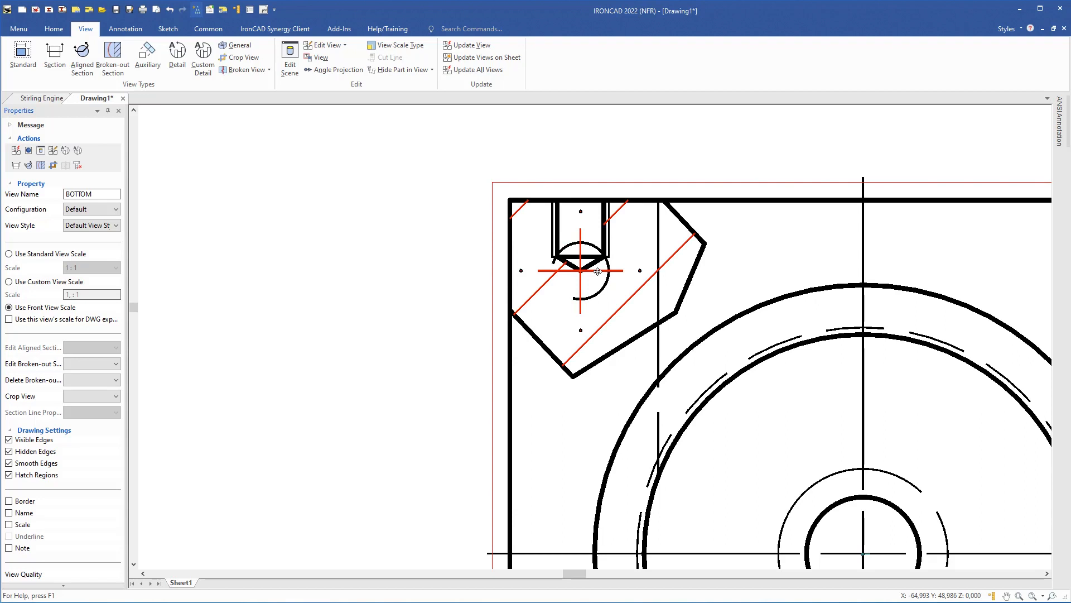
left_click(597, 272)
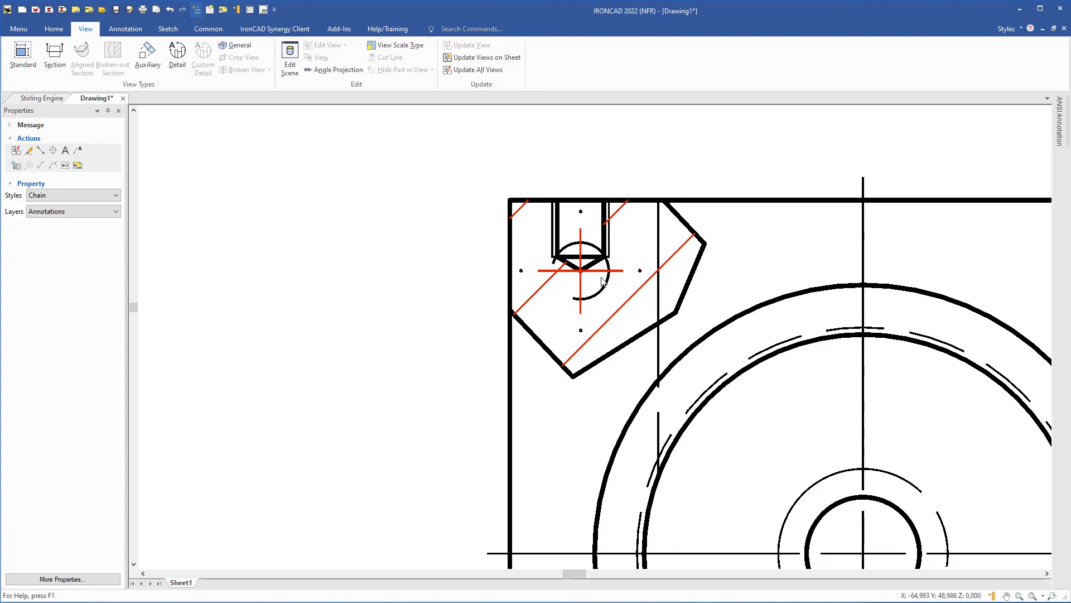
key("Delete")
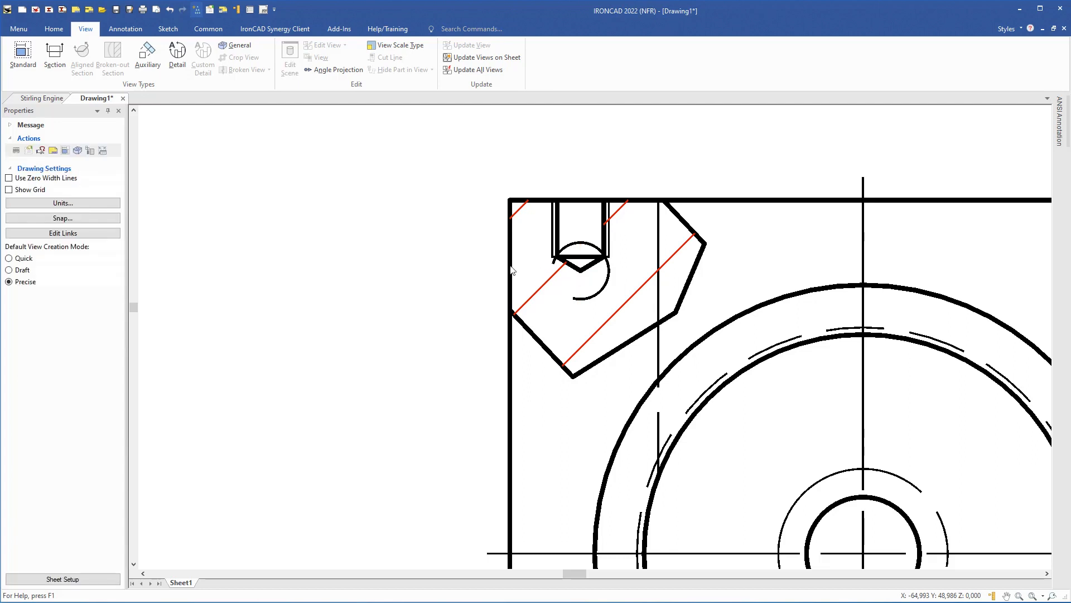
- Add a centerline on the hole's arc and extend its lower end past the hole
left_click(50, 32)
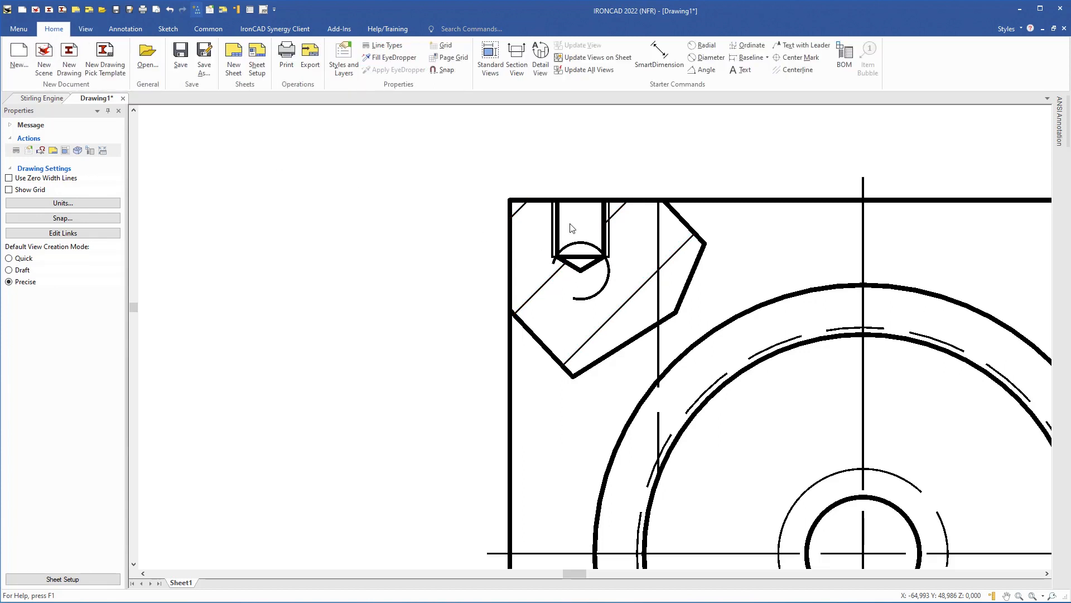
scroll(569, 228, "up", 2)
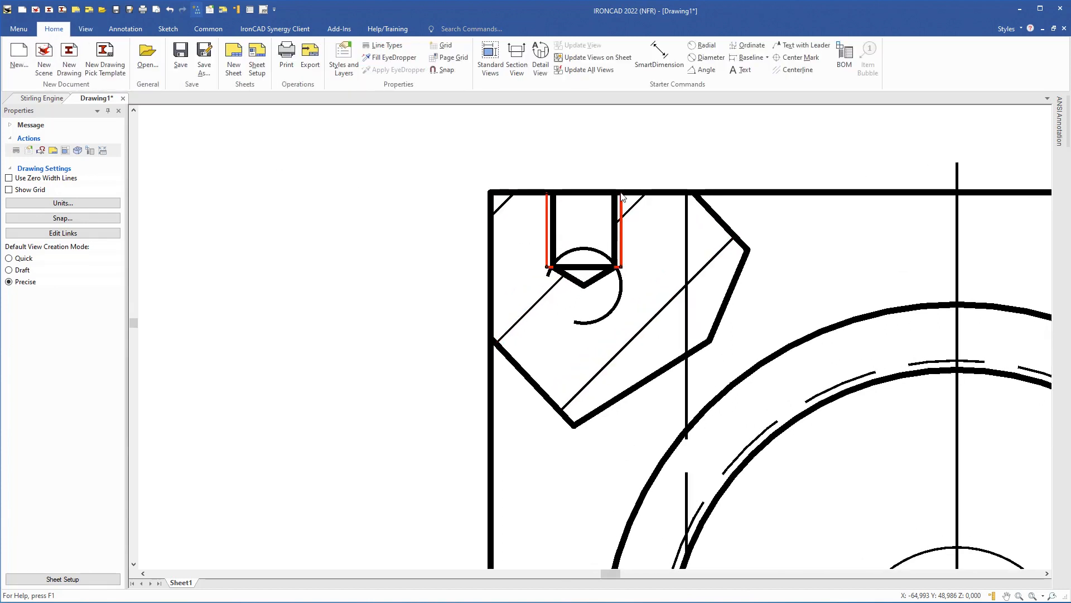
left_click(798, 70)
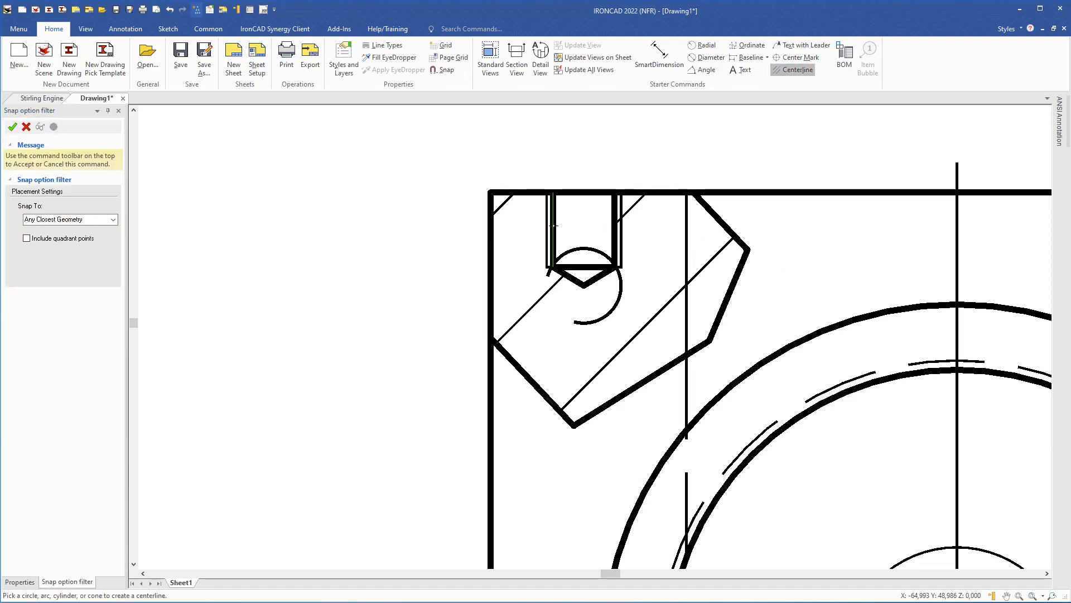
left_click(589, 260)
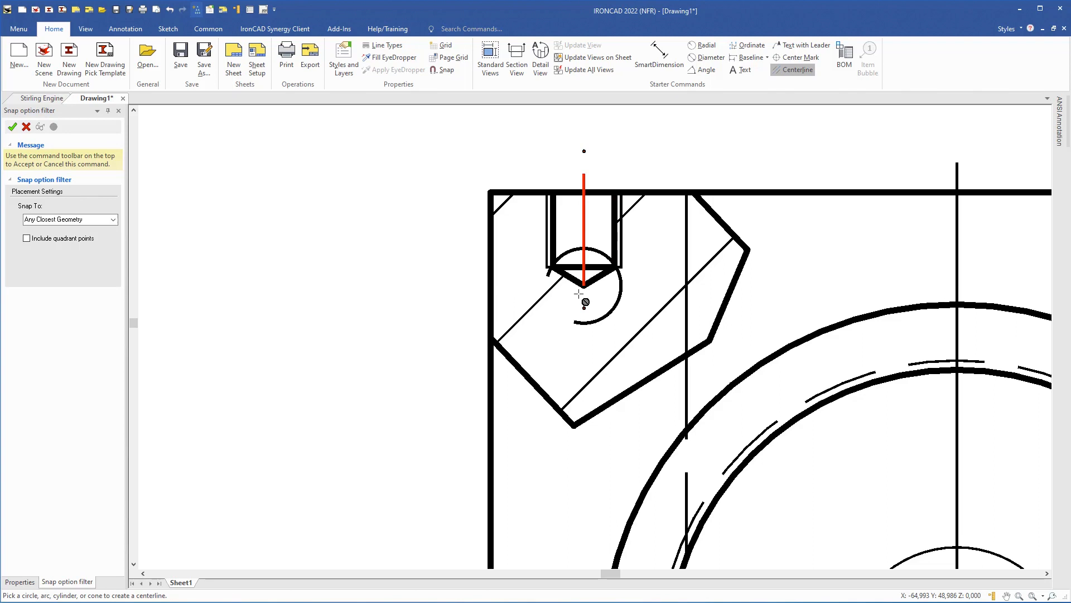
left_click(12, 126)
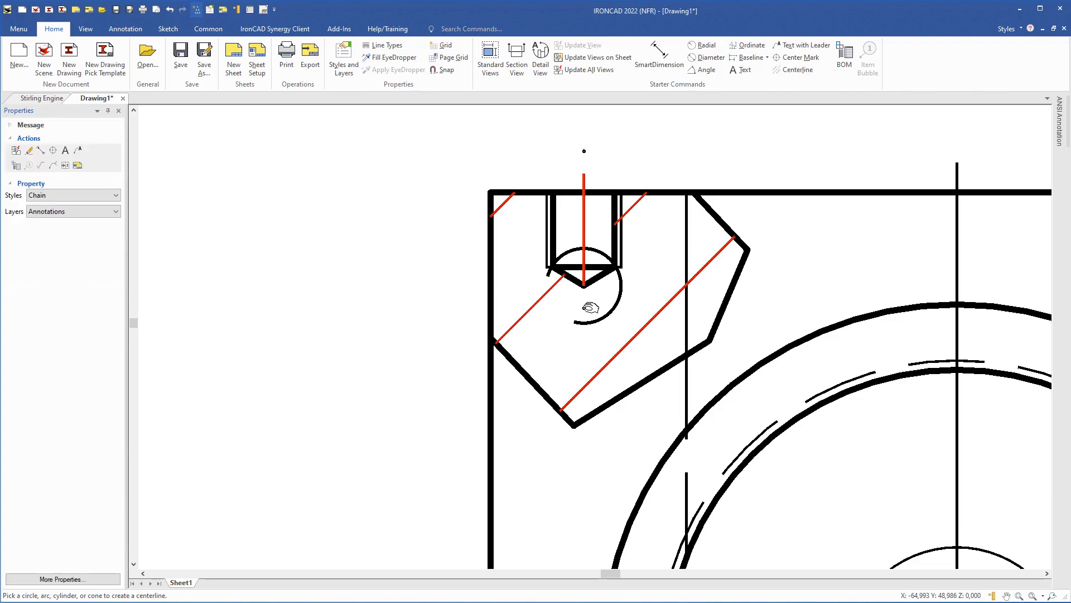
left_click_drag(590, 308, 582, 366)
left_click(658, 56)
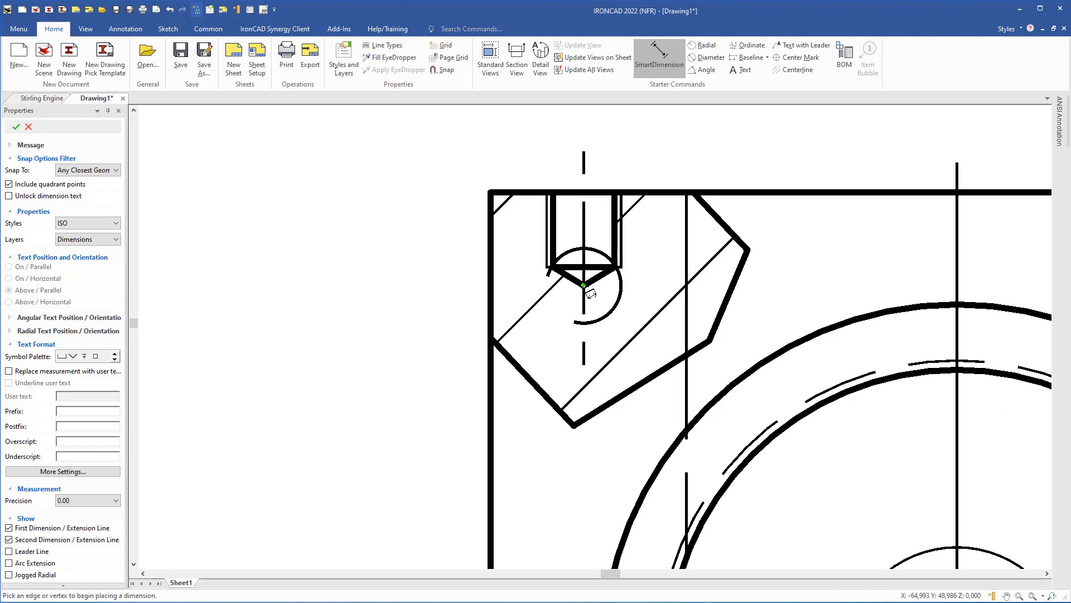
- Dimension the tapped hole's 5 width from the drill tip to the view's left edge
left_click(584, 285)
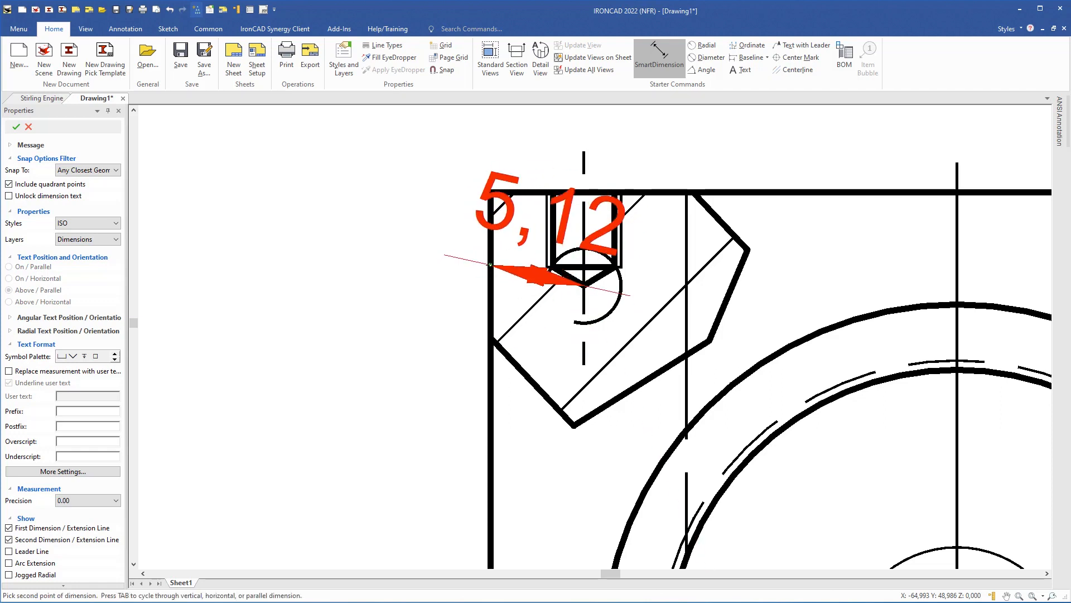
left_click(490, 248)
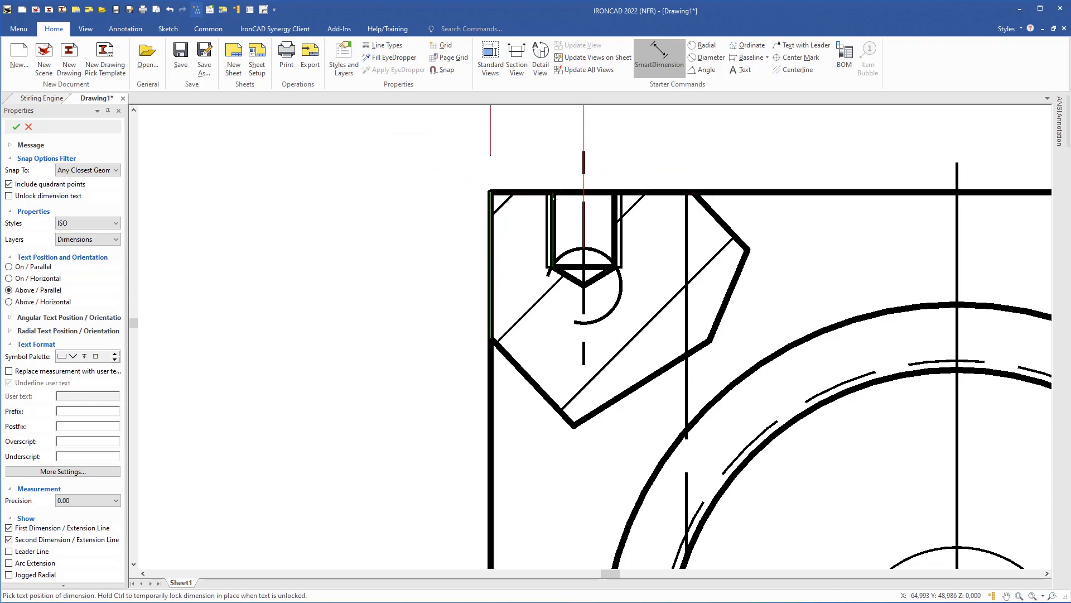
scroll(553, 196, "down", 3)
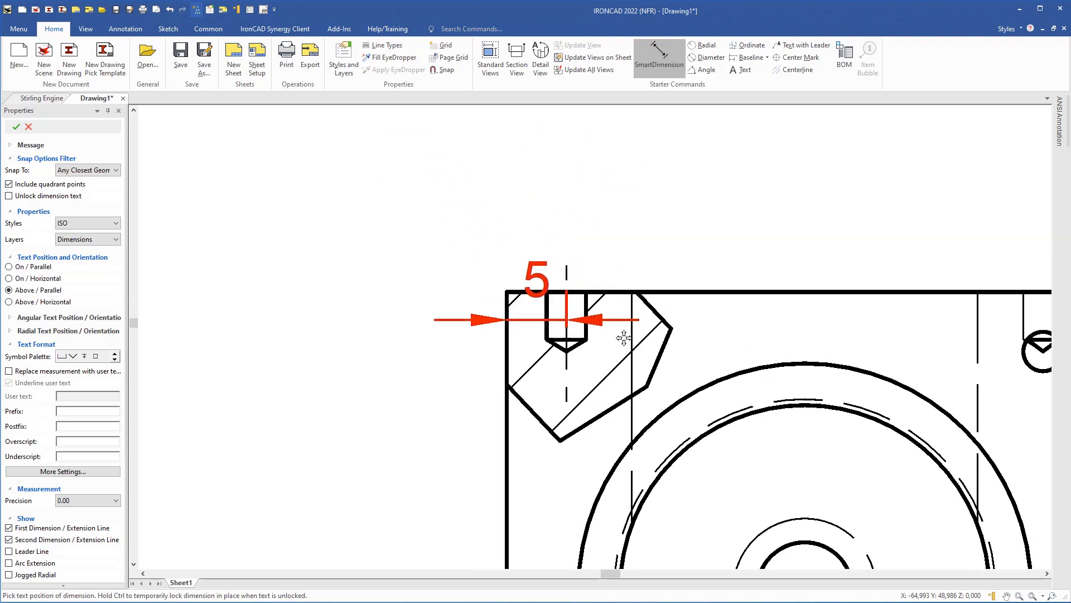
left_click(620, 199)
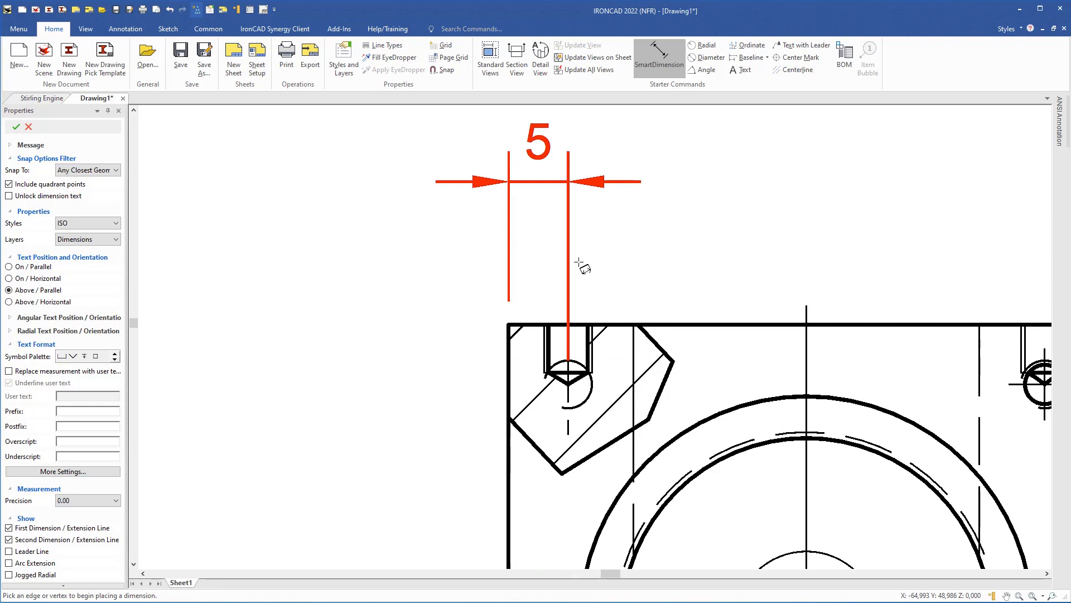
- Add the 4 depth dimension beside the hole, undoing the duplicate
scroll(565, 384, "up", 1)
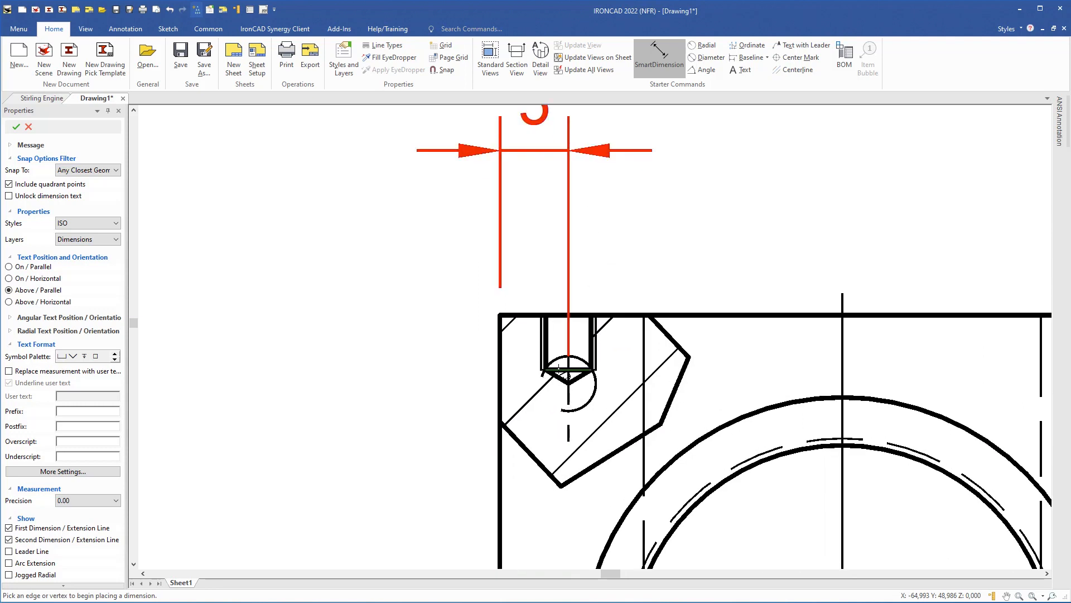
left_click(558, 368)
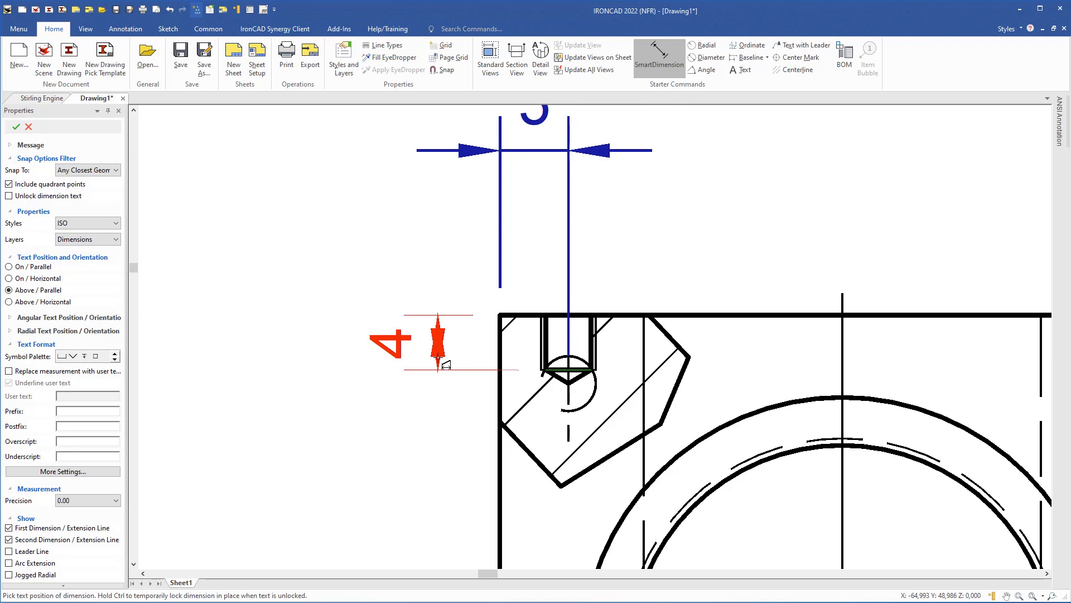
left_click(439, 362)
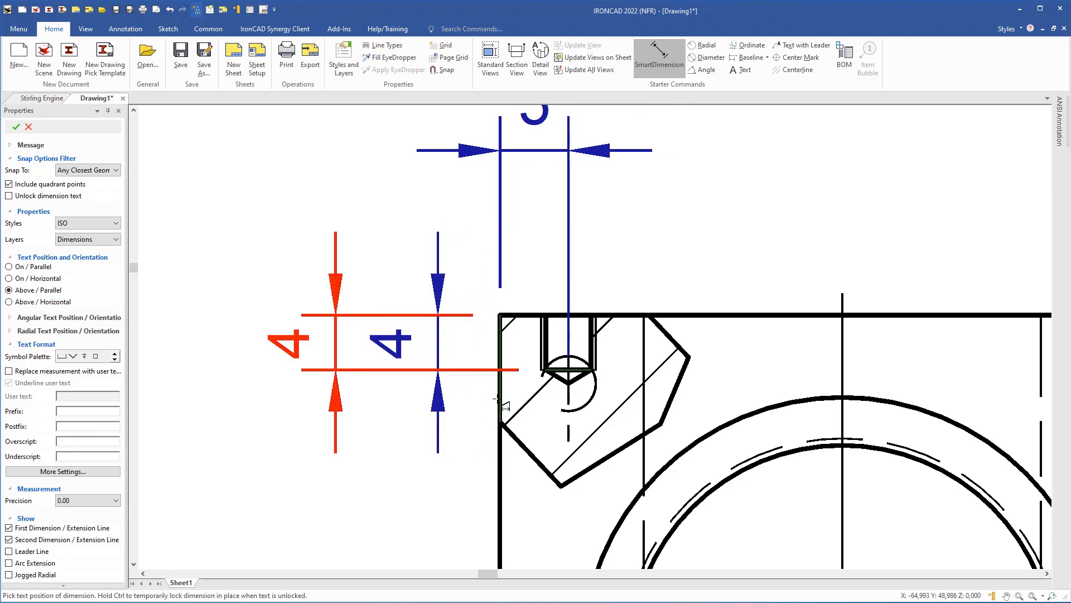
key("ctrl+z")
- Pan down the sheet to bring the square view into sight
scroll(441, 387, "down", 4)
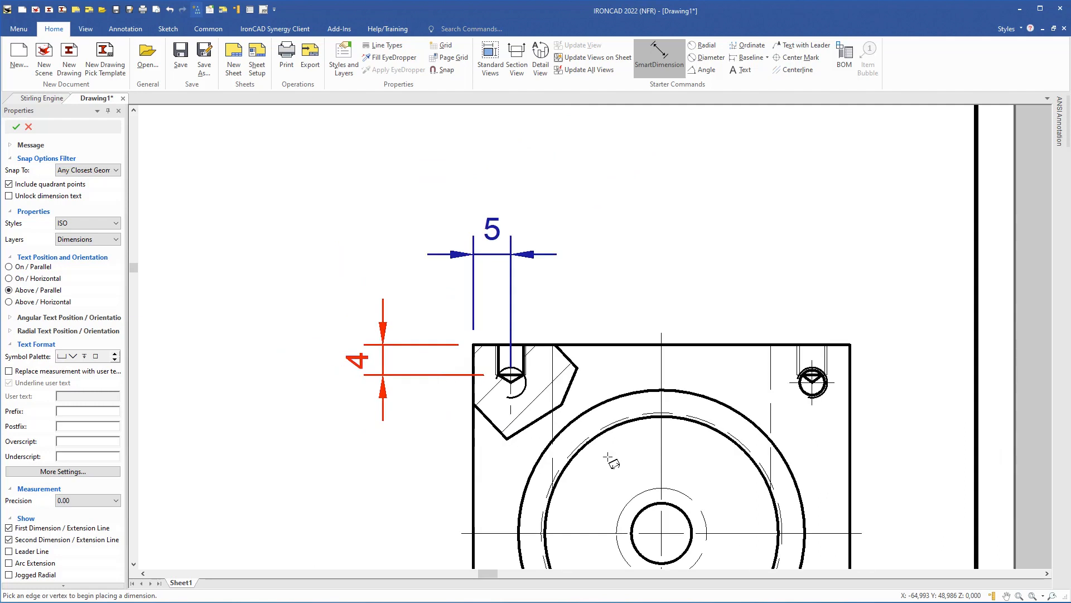
scroll(647, 485, "down", 2)
mouse_move(660, 507)
middle_mouse_down()
mouse_move(647, 430)
mouse_move(501, 224)
middle_mouse_up()
middle_click_drag(577, 465, 556, 195)
- Select the FRONT view and start a broken-out section on it
middle_click_drag(540, 464, 531, 340)
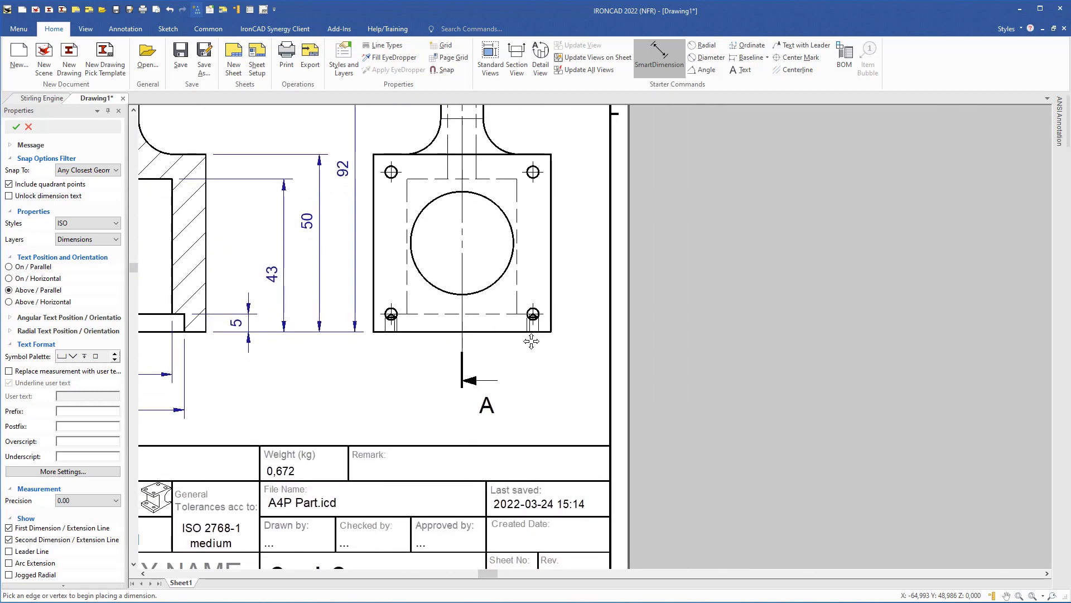
scroll(545, 314, "up", 4)
scroll(546, 315, "up", 1)
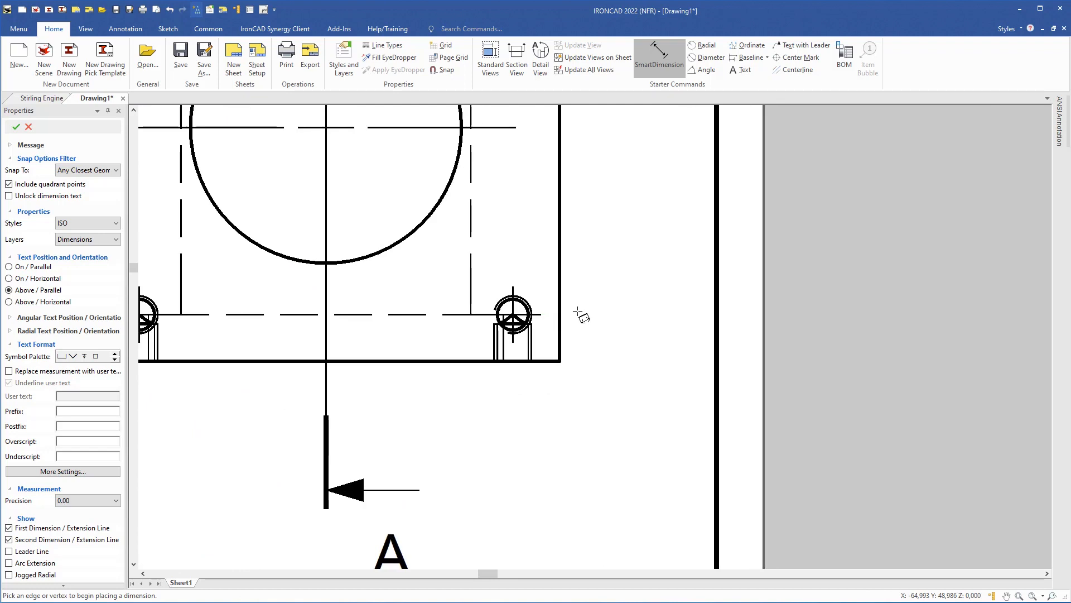
key("Escape")
left_click(448, 339)
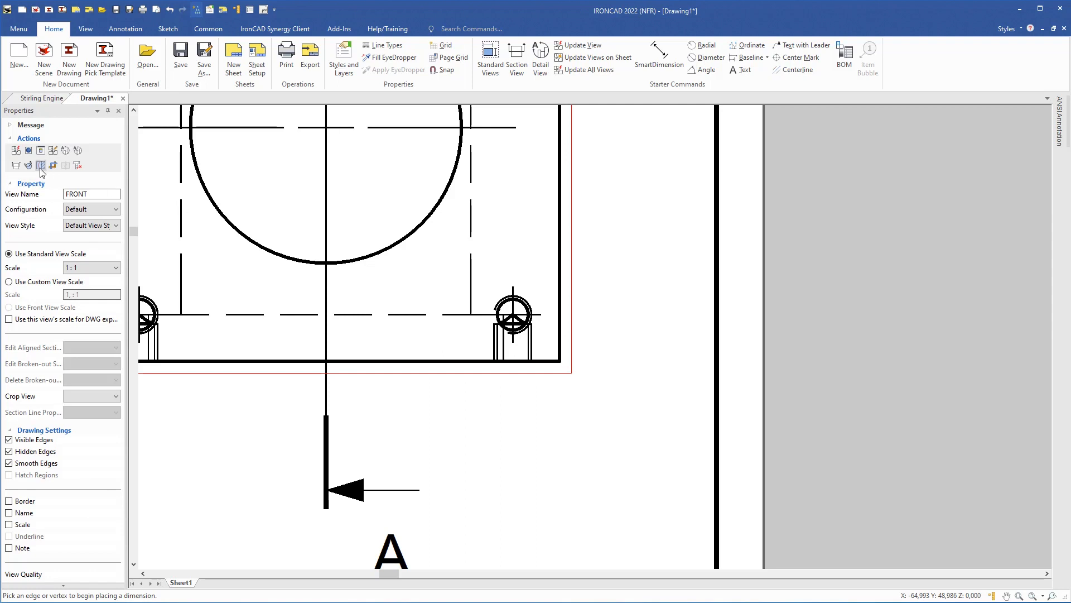
left_click(41, 165)
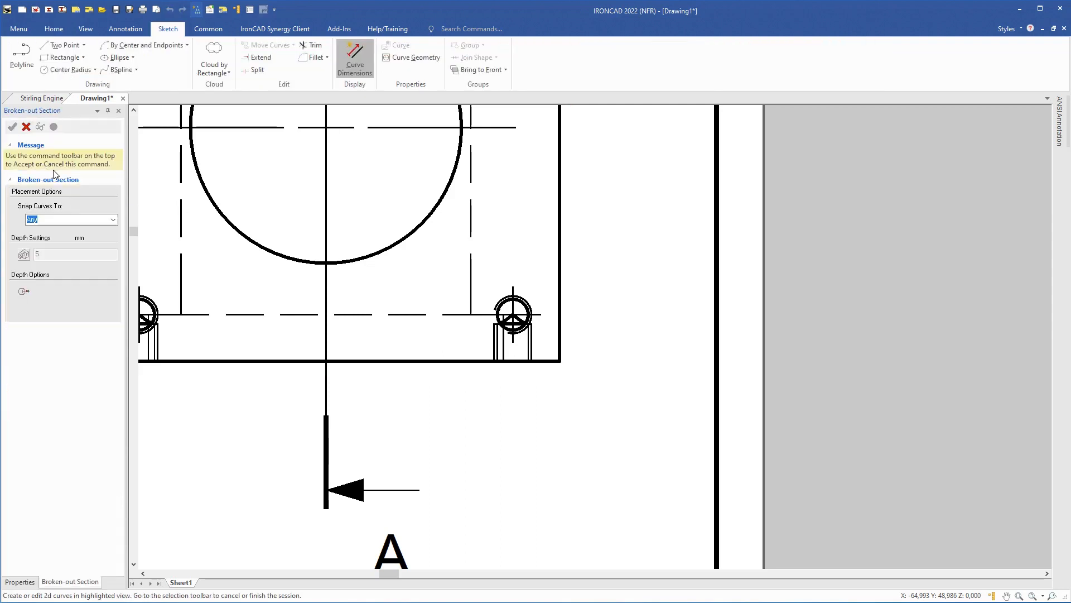
- Draw a closed six-corner polyline boundary around the lower-right hole
left_click(22, 54)
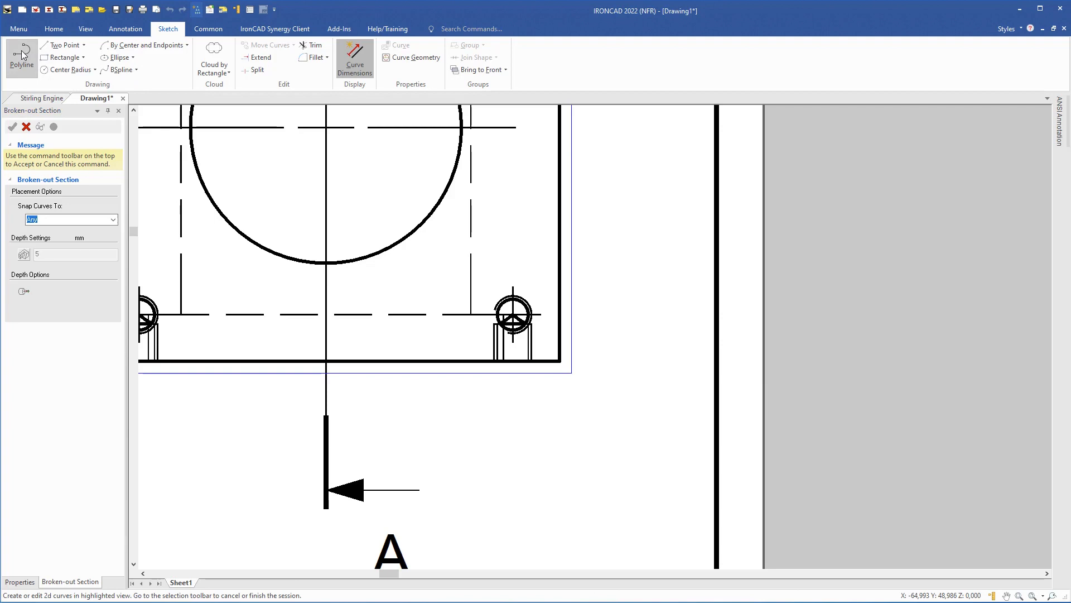
scroll(585, 305, "up", 1)
left_click(592, 305)
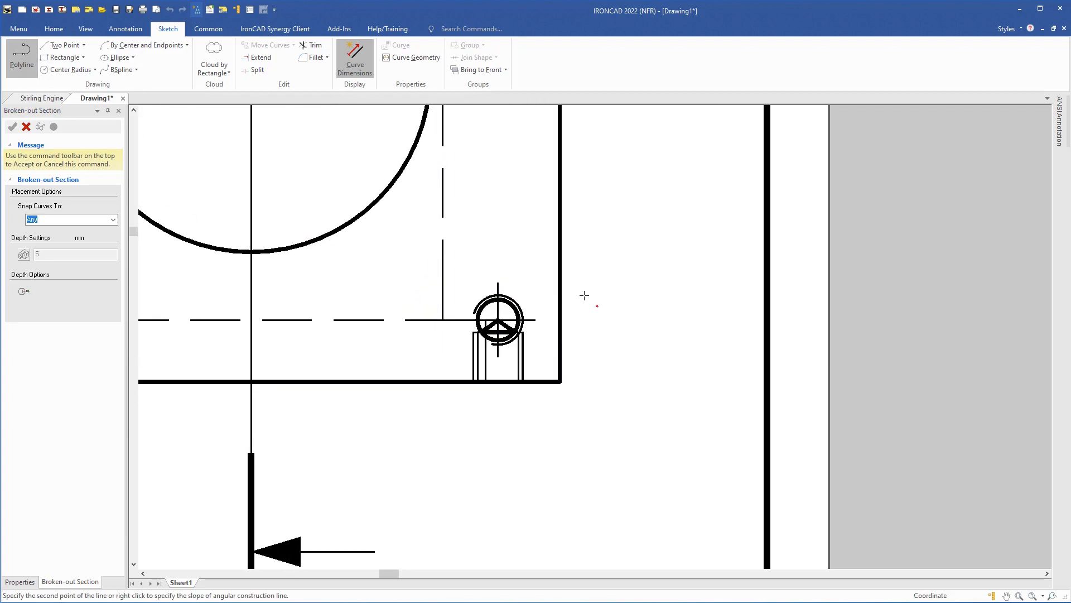
left_click(530, 252)
left_click(454, 268)
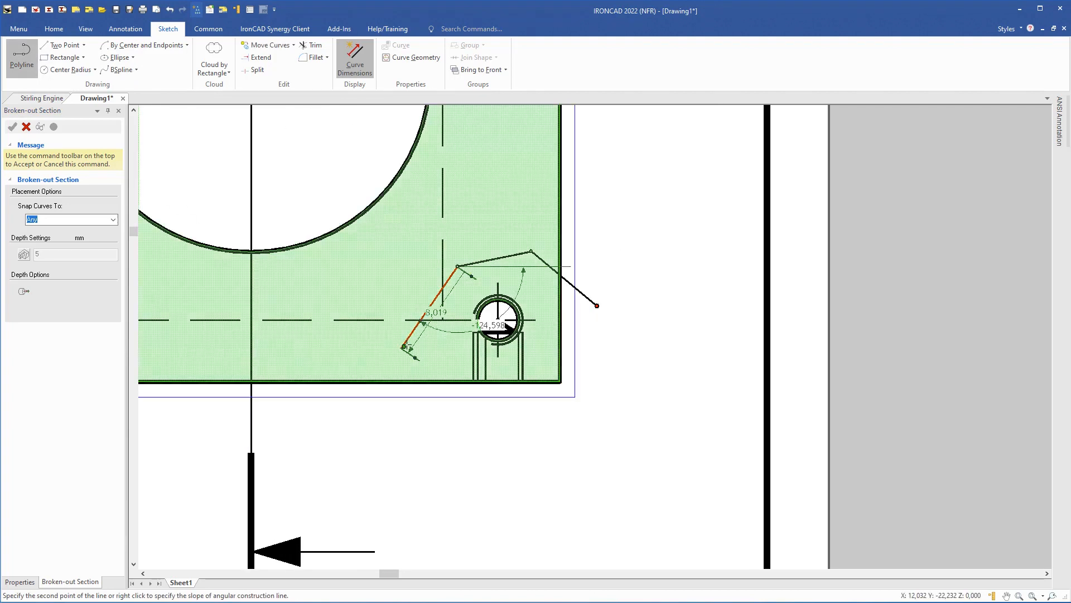
left_click(407, 344)
left_click(467, 431)
left_click(582, 419)
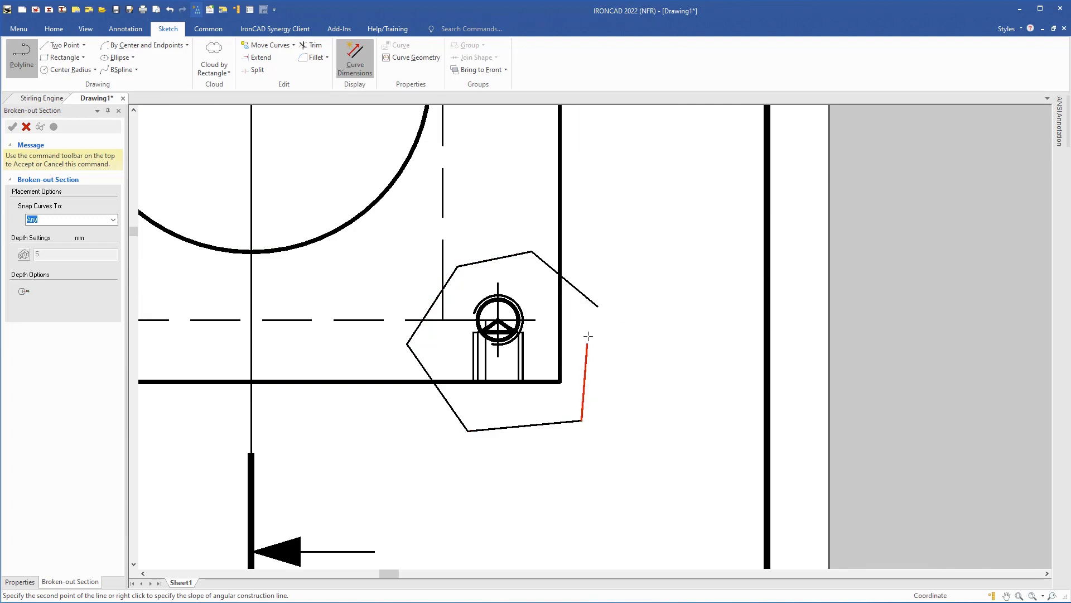
left_click(597, 306)
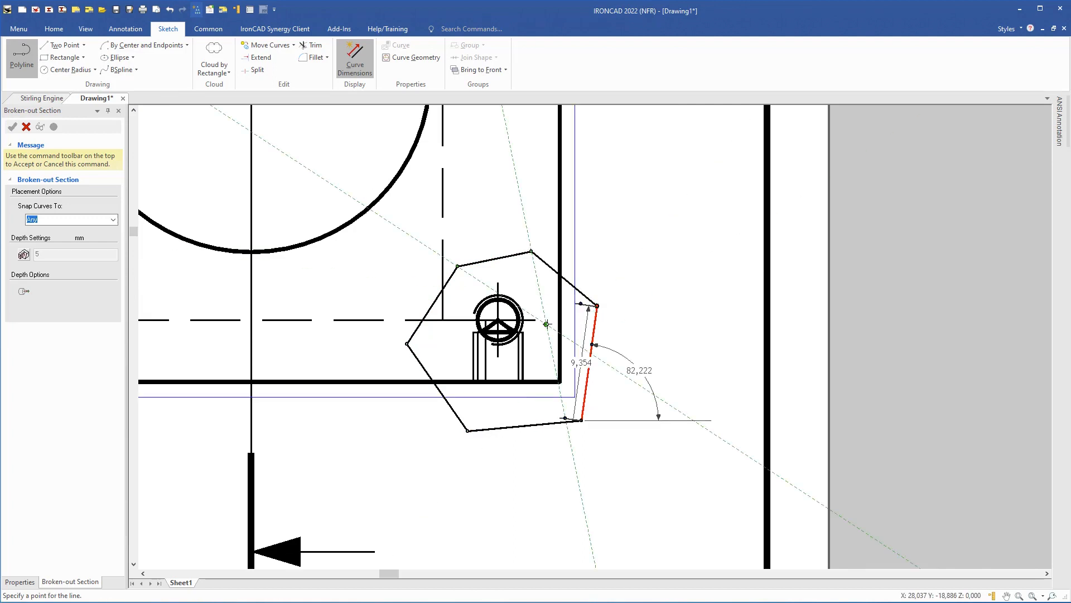
key("Escape")
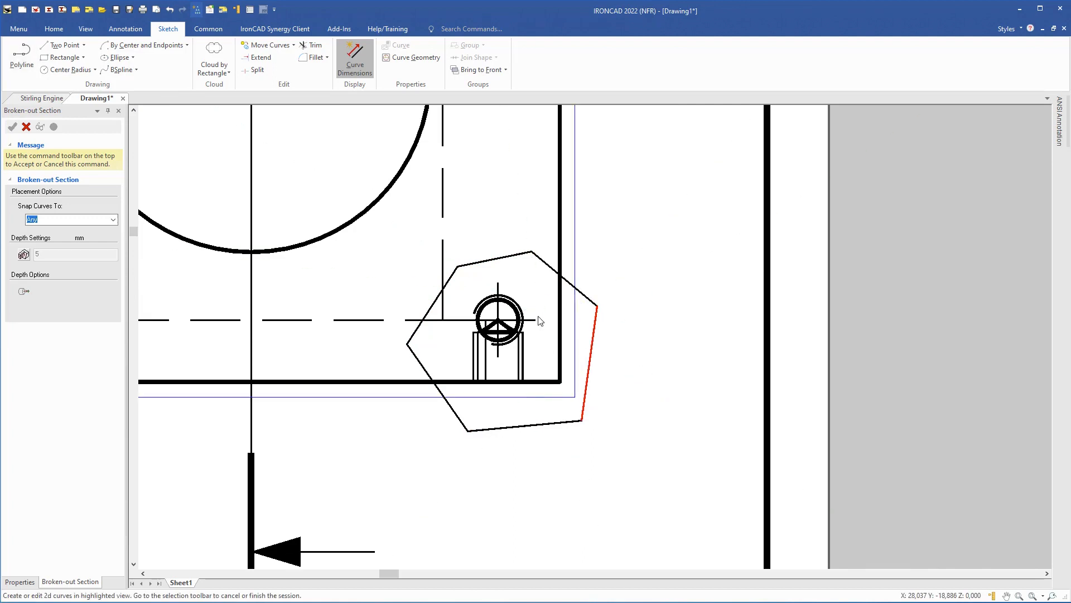
- Set the cut depth to 5 and accept the broken-out section
left_click(23, 254)
type("5")
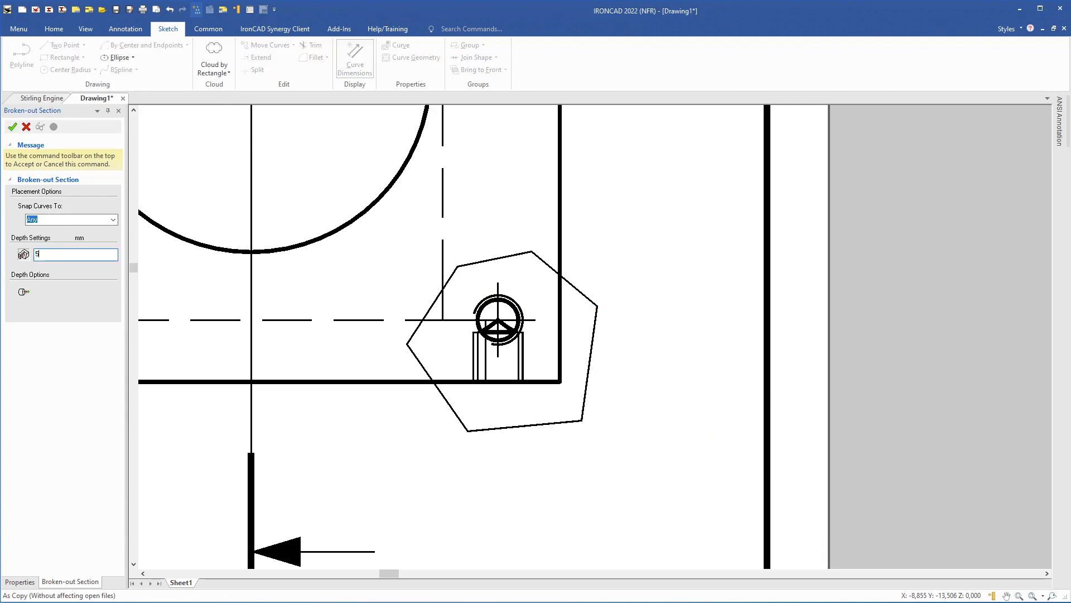
left_click(11, 127)
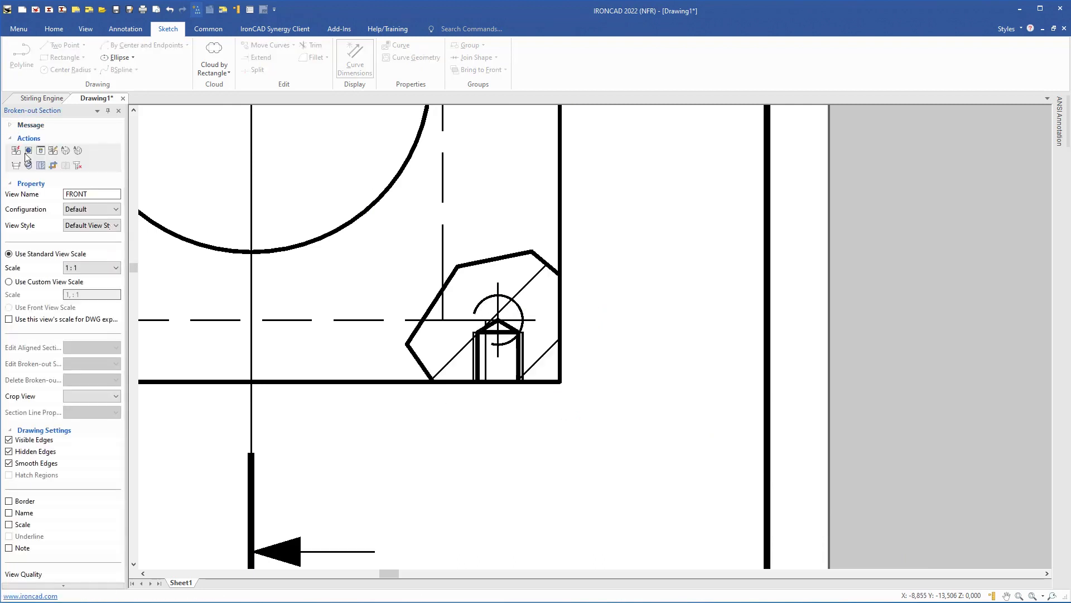
- Delete the hole's centre mark and add a centerline between its side edges, stretched upward
left_click(542, 317)
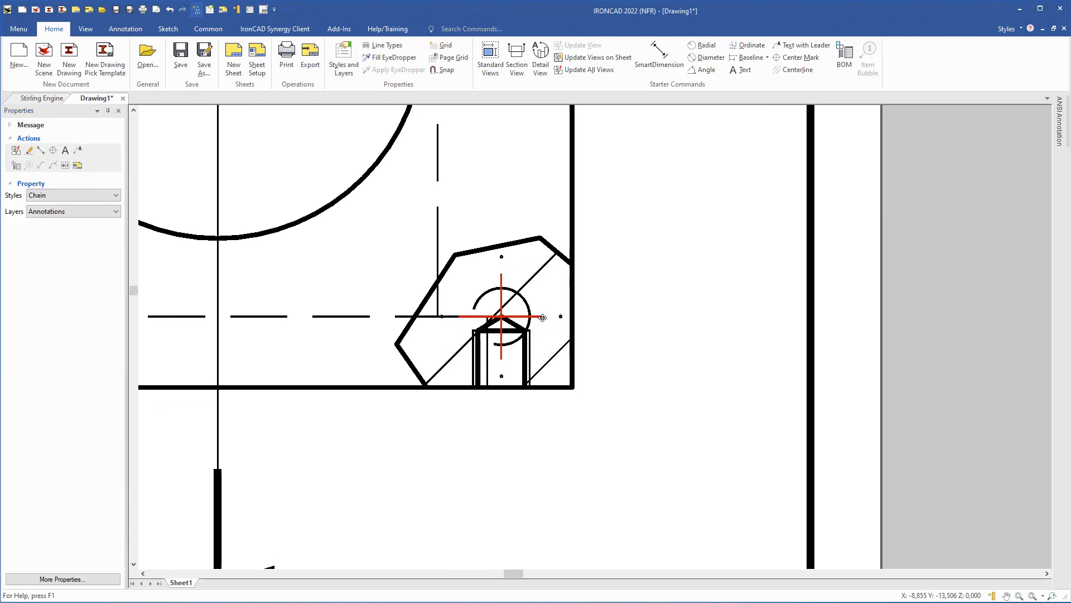
key("Delete")
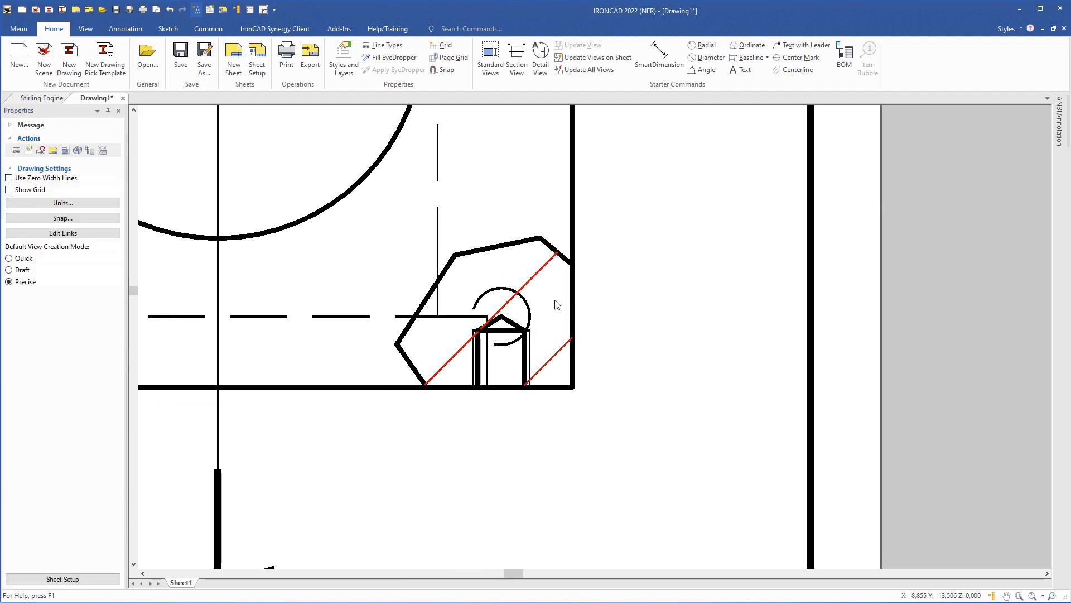
left_click(793, 70)
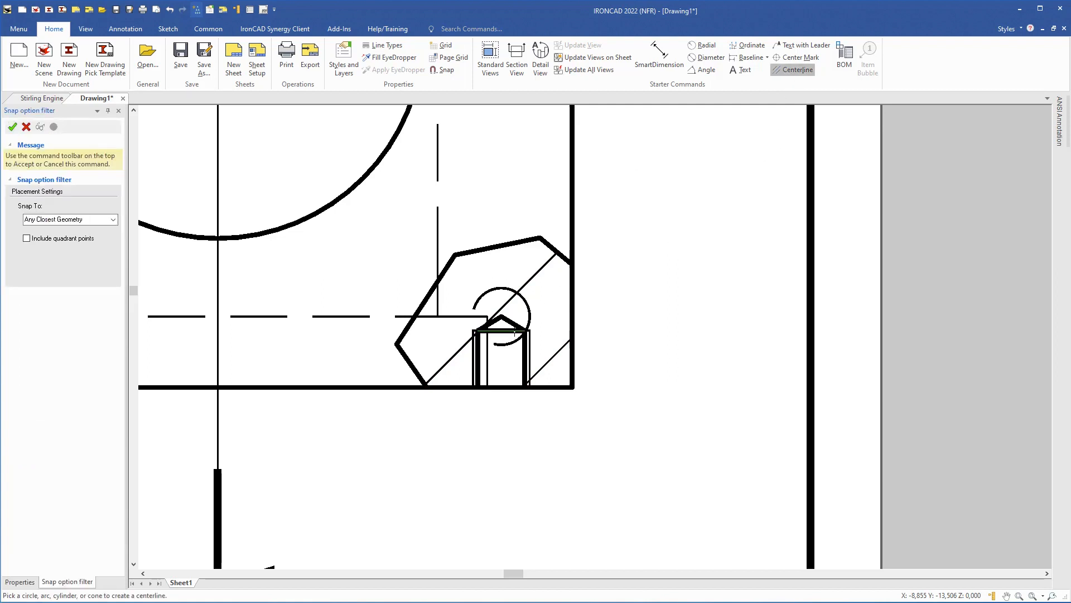
scroll(488, 365, "up", 2)
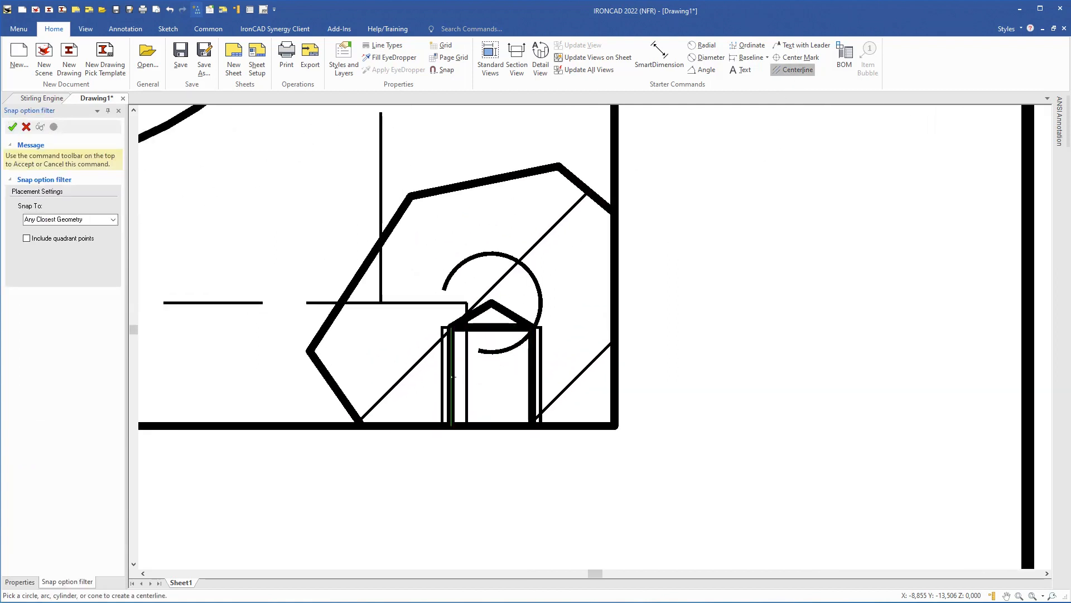
left_click(528, 374)
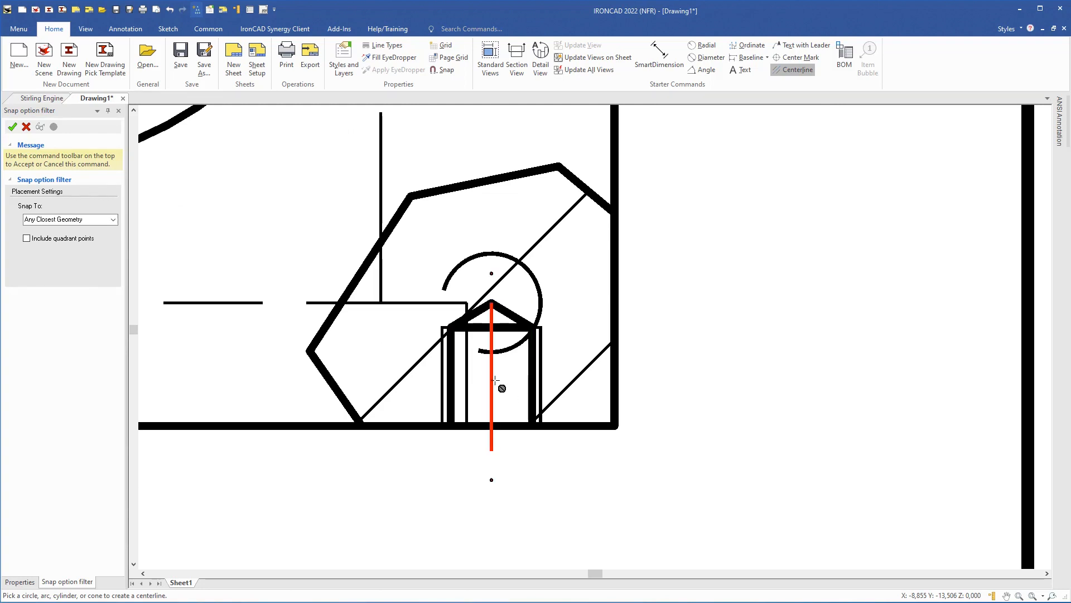
left_click(13, 128)
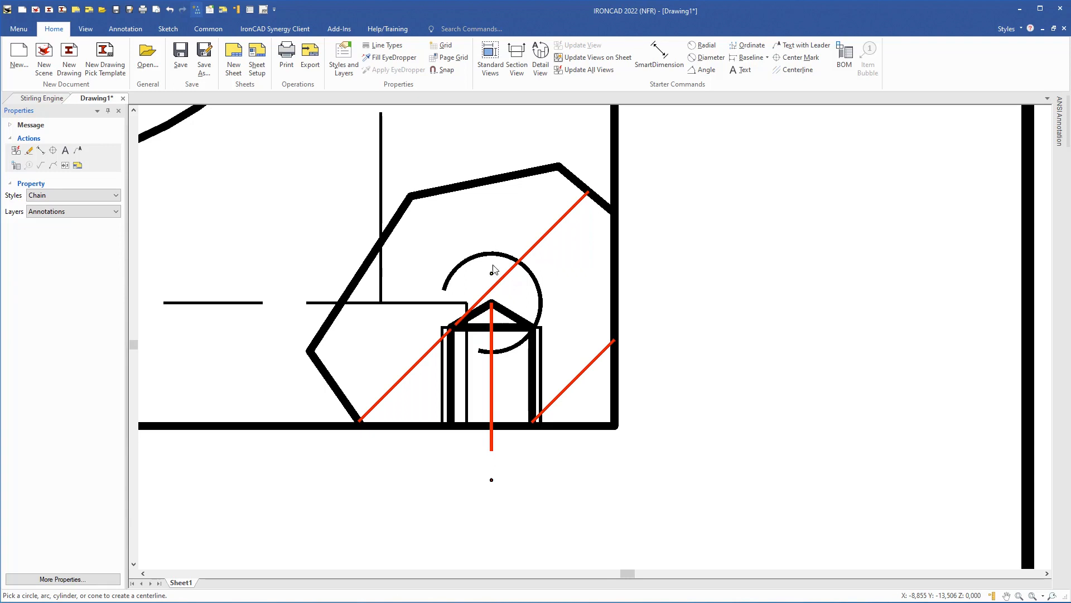
left_click_drag(493, 270, 499, 206)
scroll(492, 316, "down", 2)
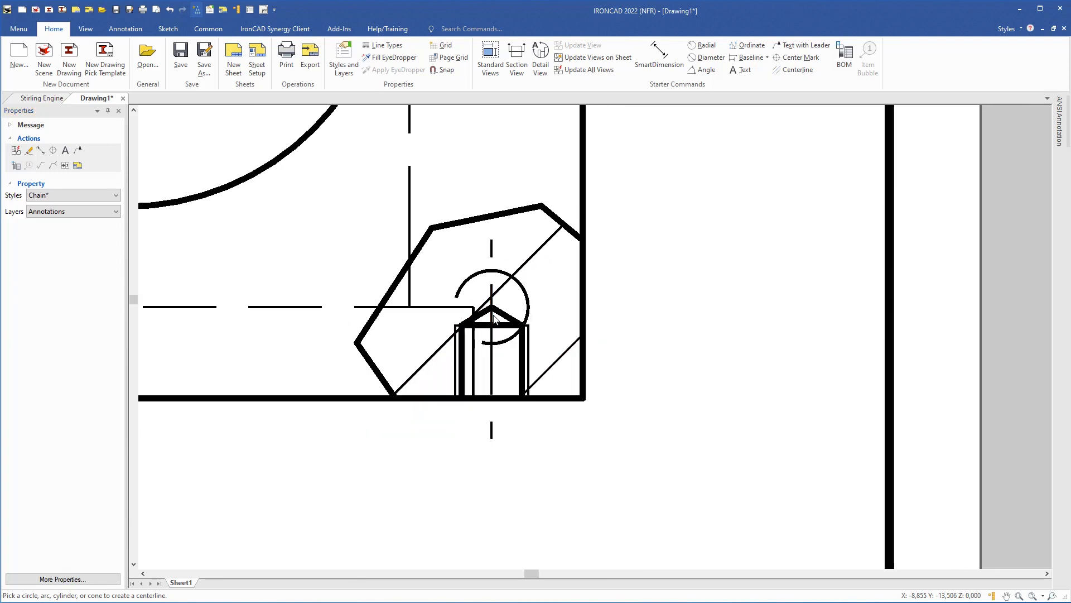
left_click(662, 77)
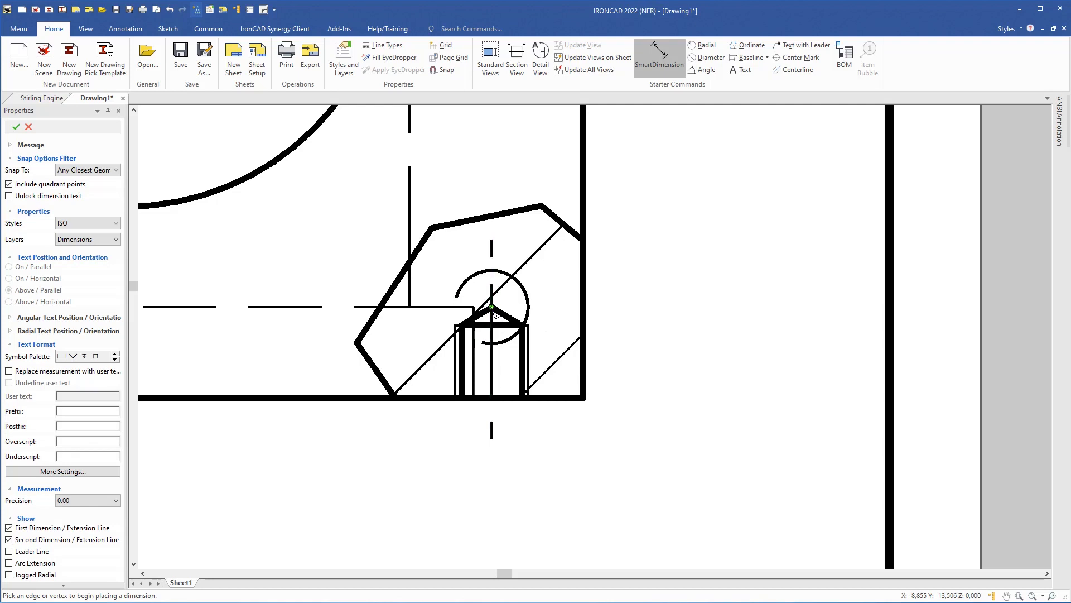
- Dimension the 5 from the hole tip to the part's right edge, below the part
left_click(492, 307)
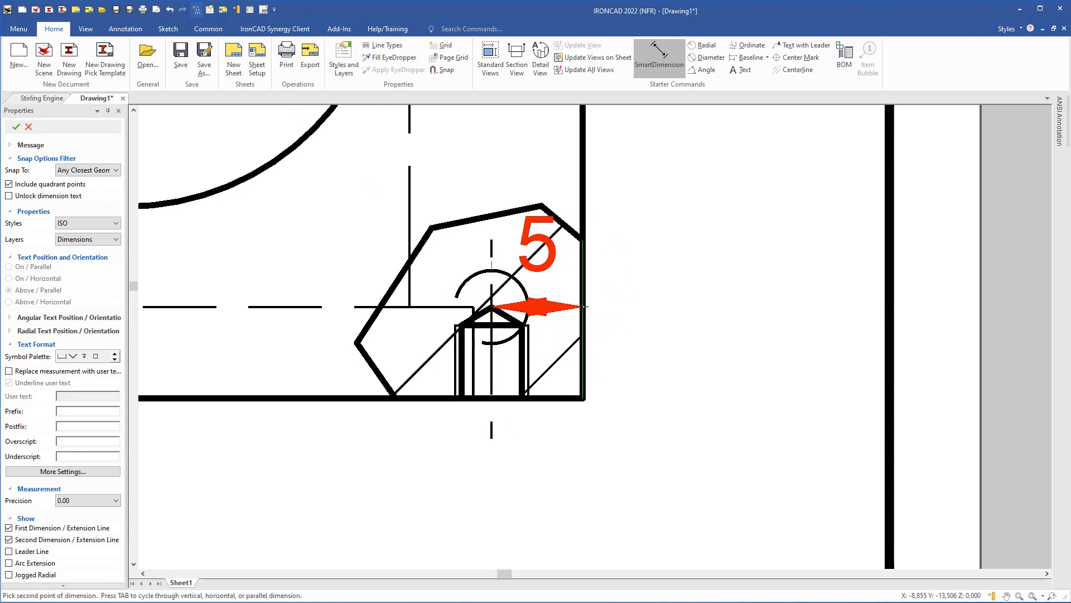
left_click(573, 376)
scroll(525, 397, "down", 3)
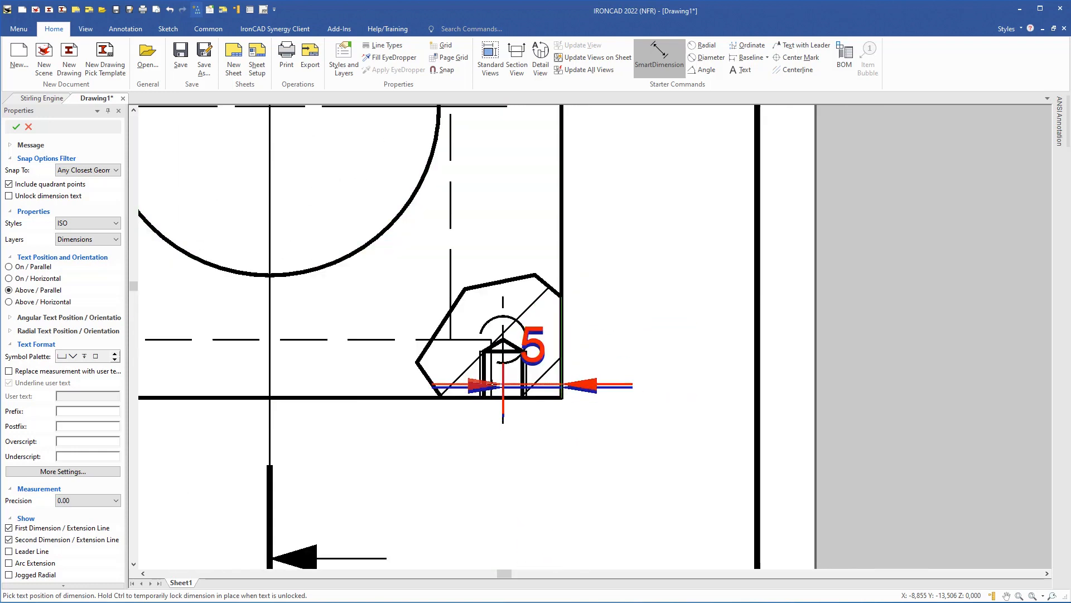
left_click(414, 412)
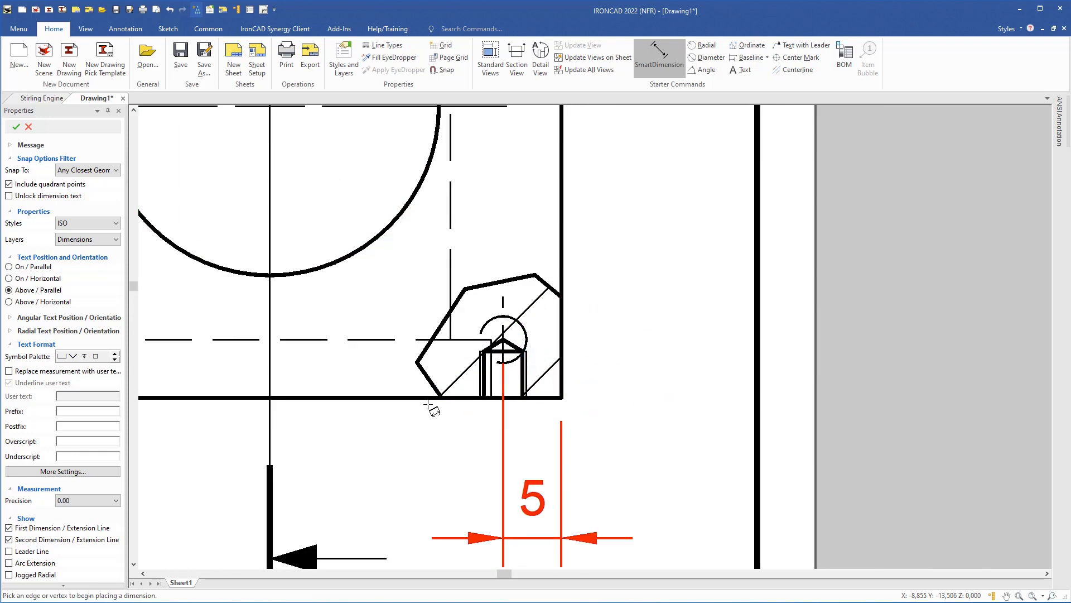
- Add the 4 dimension from the hole centre to the bottom edge, right of the view
scroll(539, 373, "up", 2)
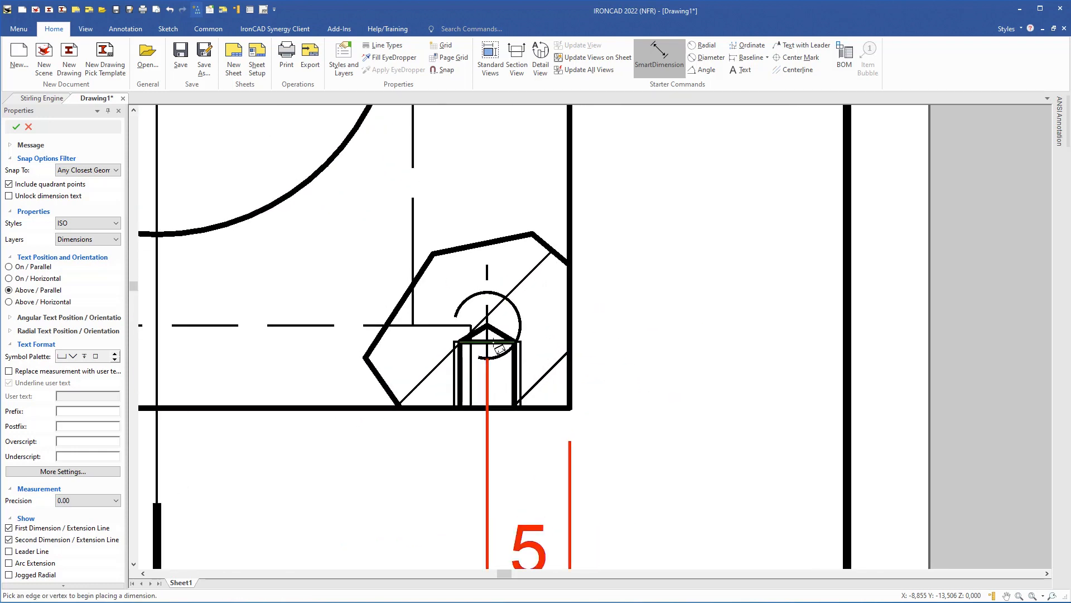
left_click(500, 349)
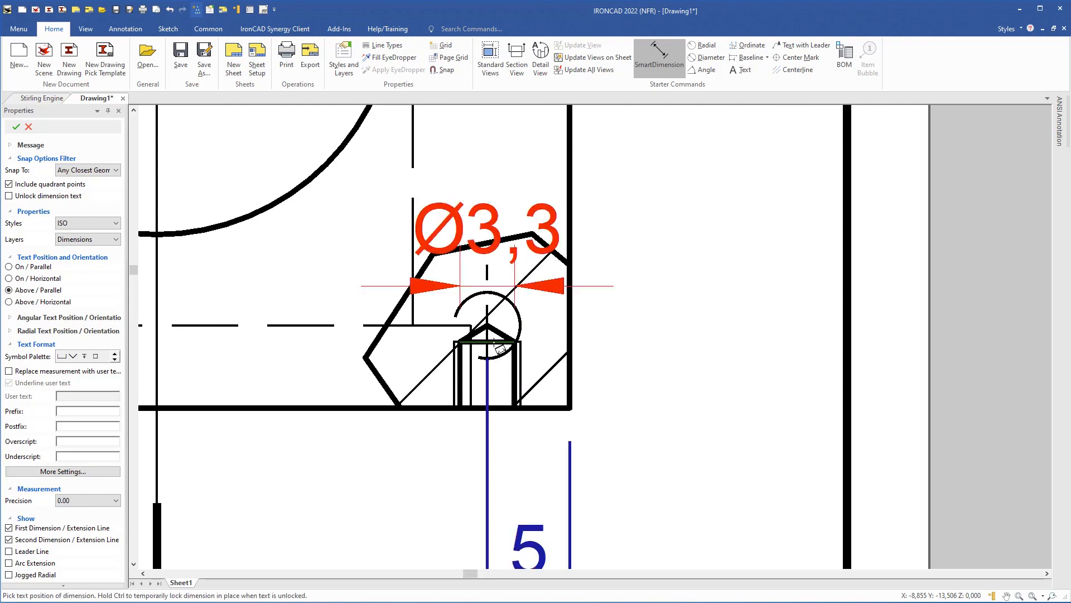
left_click(550, 407)
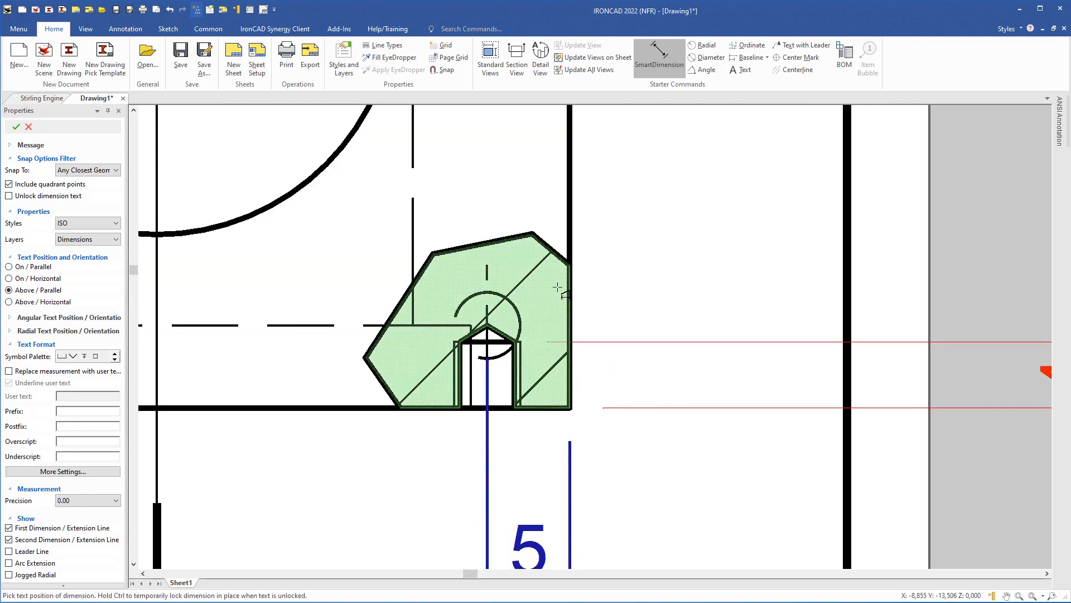
left_click(236, 305)
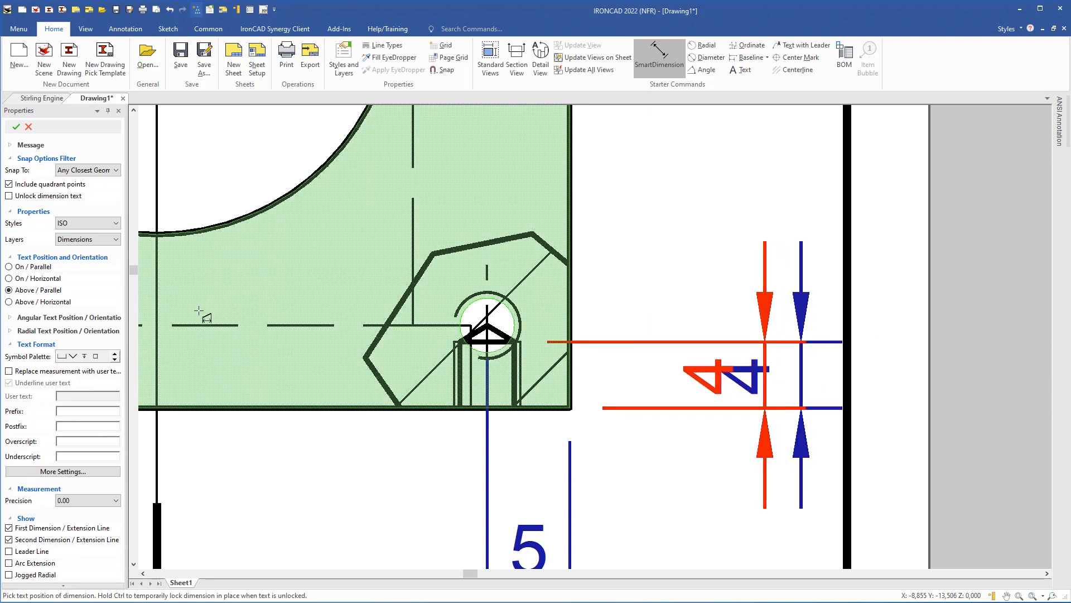
left_click(194, 311)
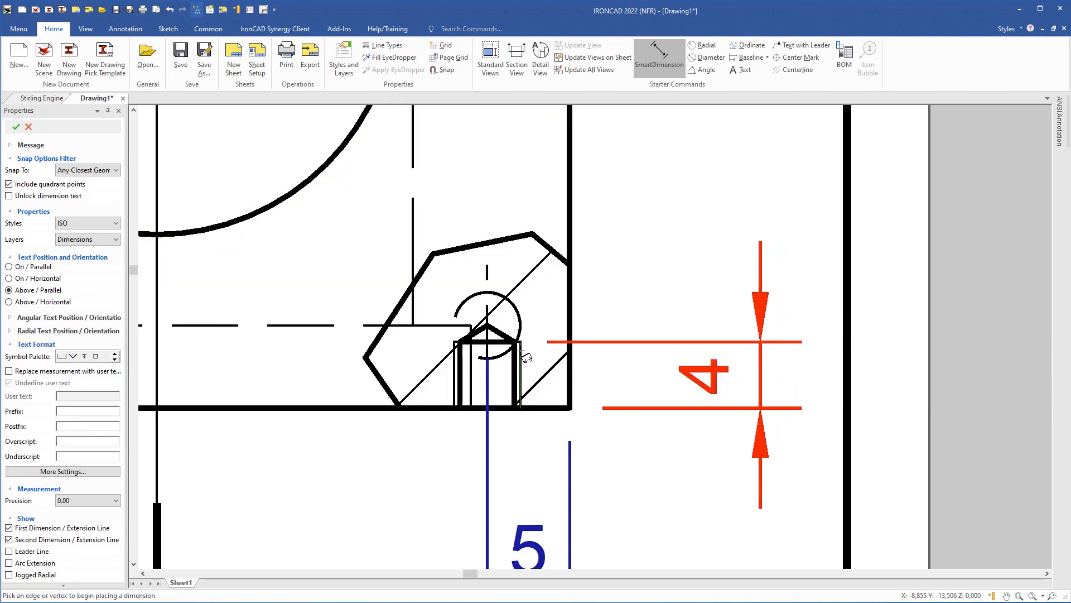
scroll(526, 357, "down", 8)
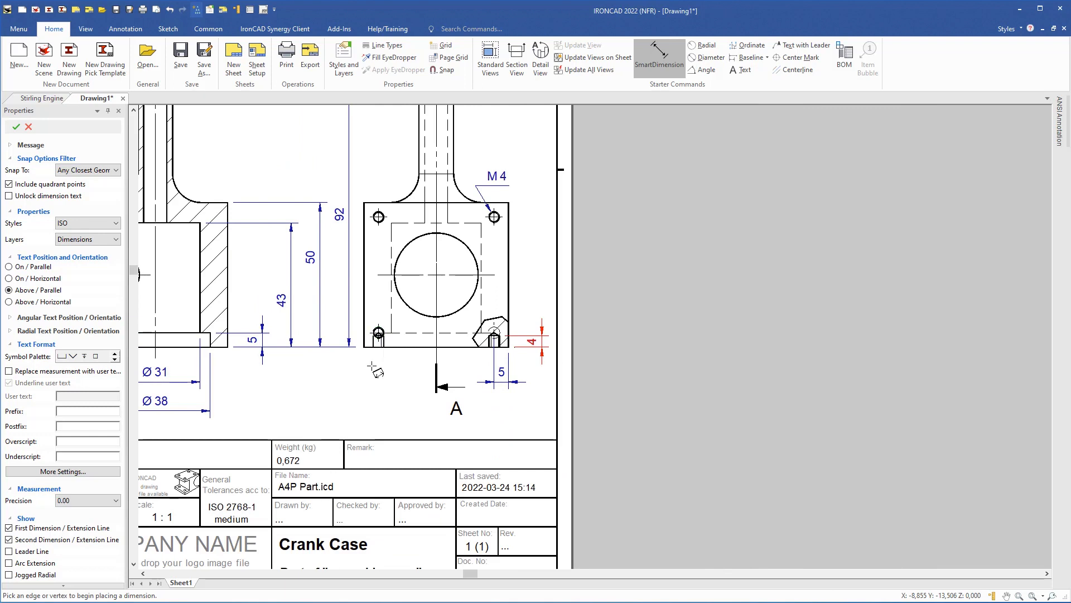
- End dimensioning and pan the sheet to the title block
key("Escape")
scroll(359, 374, "down", 3)
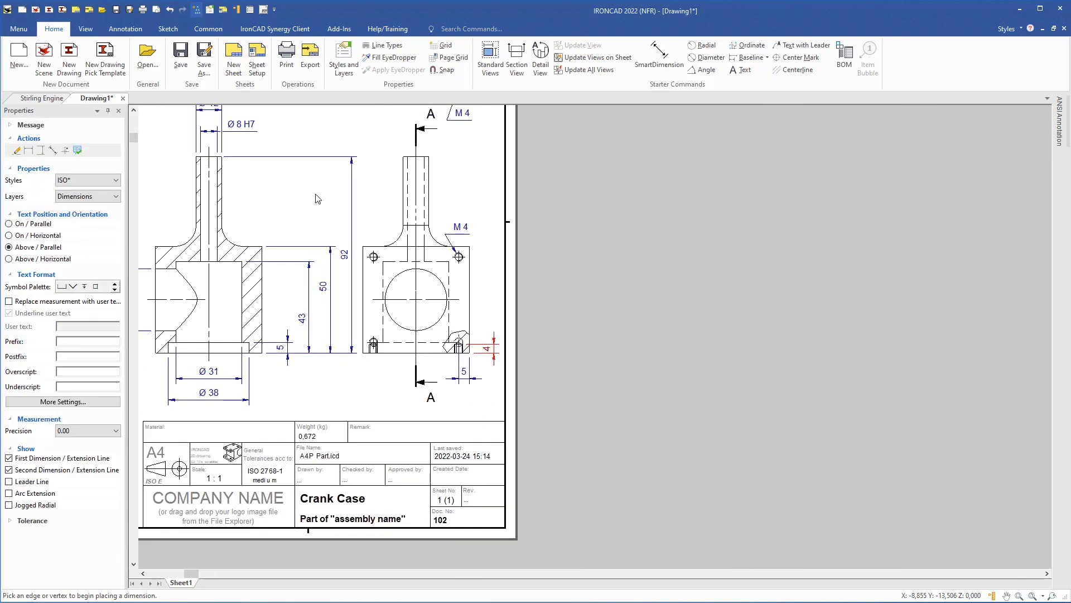
scroll(509, 256, "up", 4)
mouse_move(493, 267)
middle_mouse_down()
mouse_move(465, 327)
mouse_move(458, 221)
middle_mouse_up()
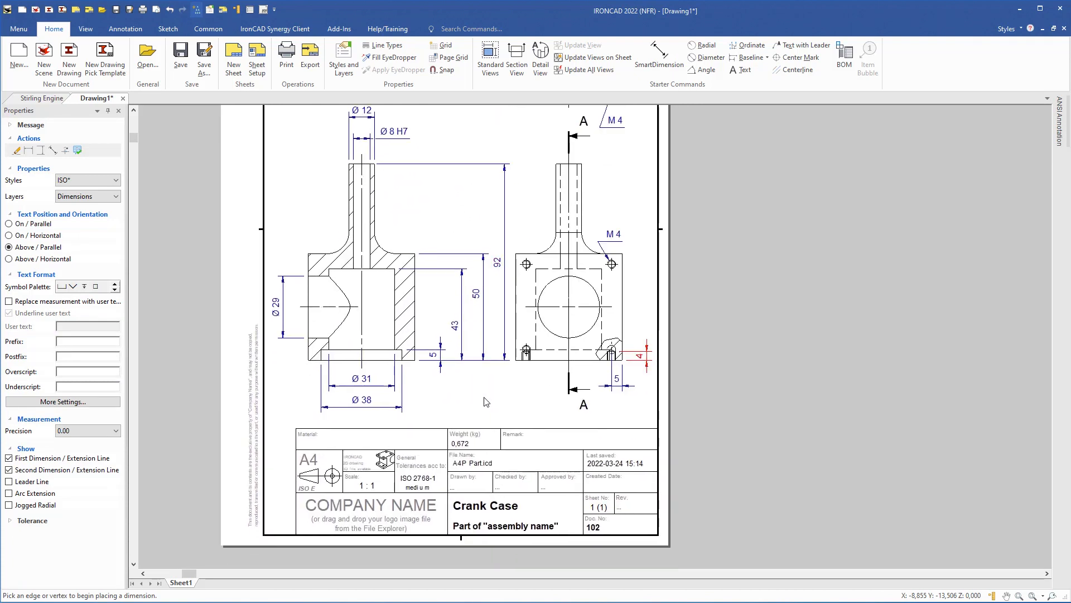
scroll(486, 399, "up", 3)
scroll(485, 335, "up", 1)
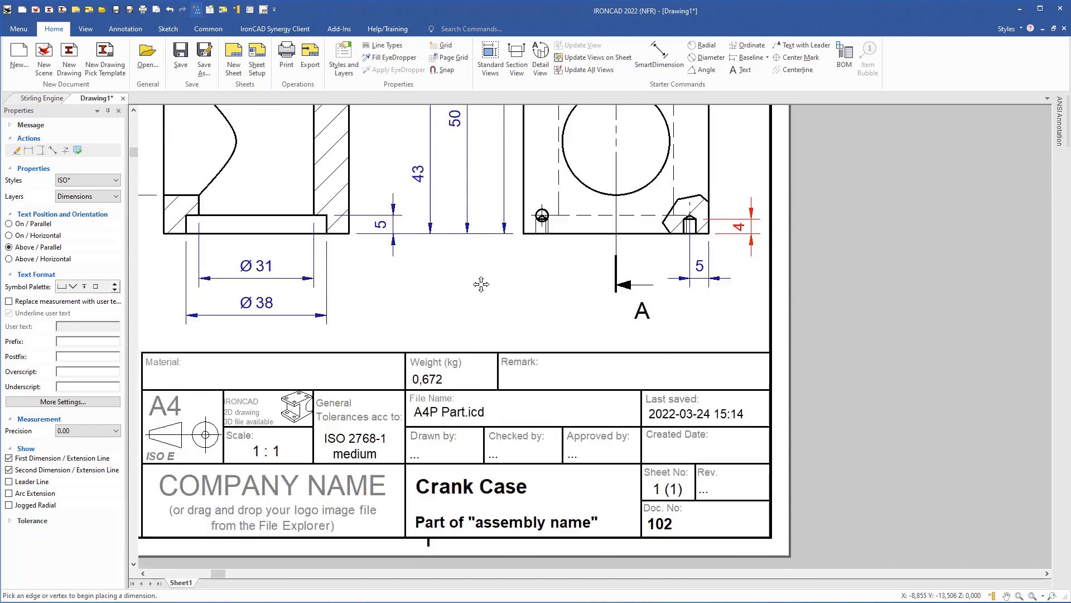
middle_click_drag(481, 285, 460, 173)
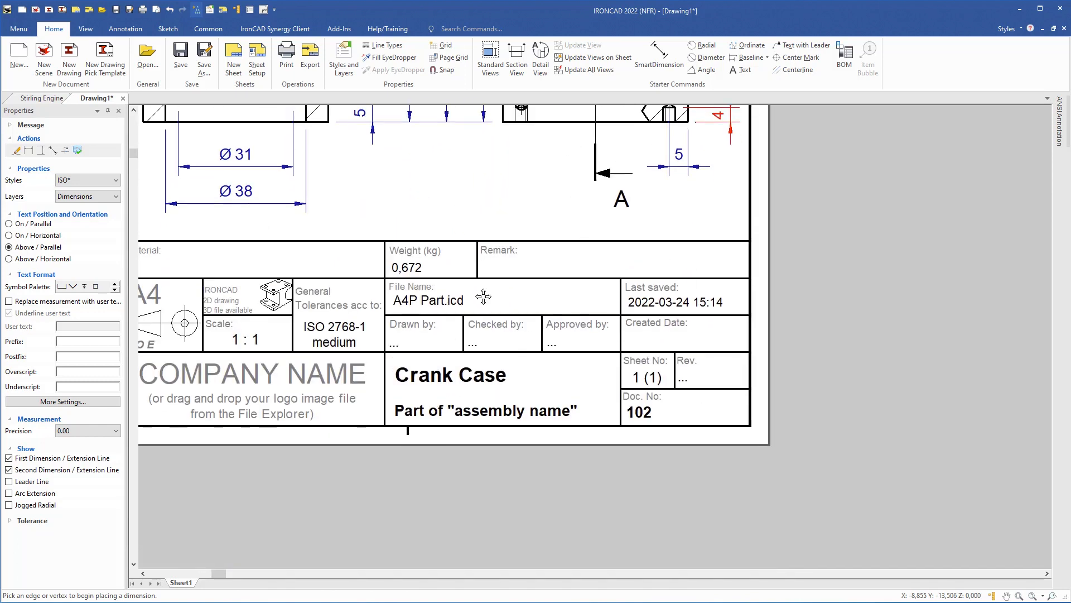
- Replace 'assembly name' in the subtitle with 'Stirling Engine'
double_click(496, 416)
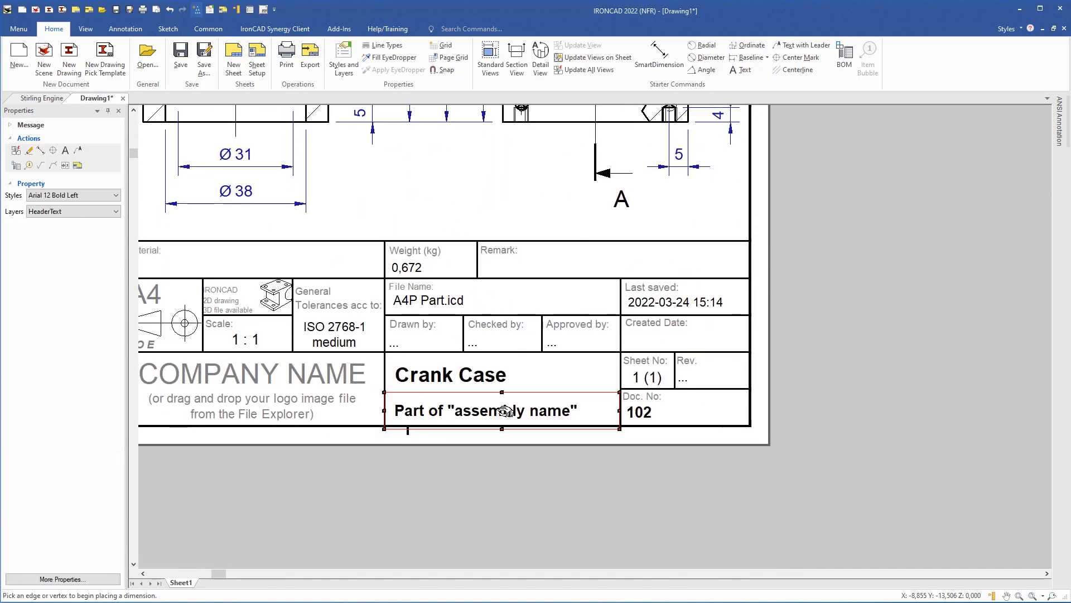
left_click(556, 417)
left_click_drag(574, 412, 473, 412)
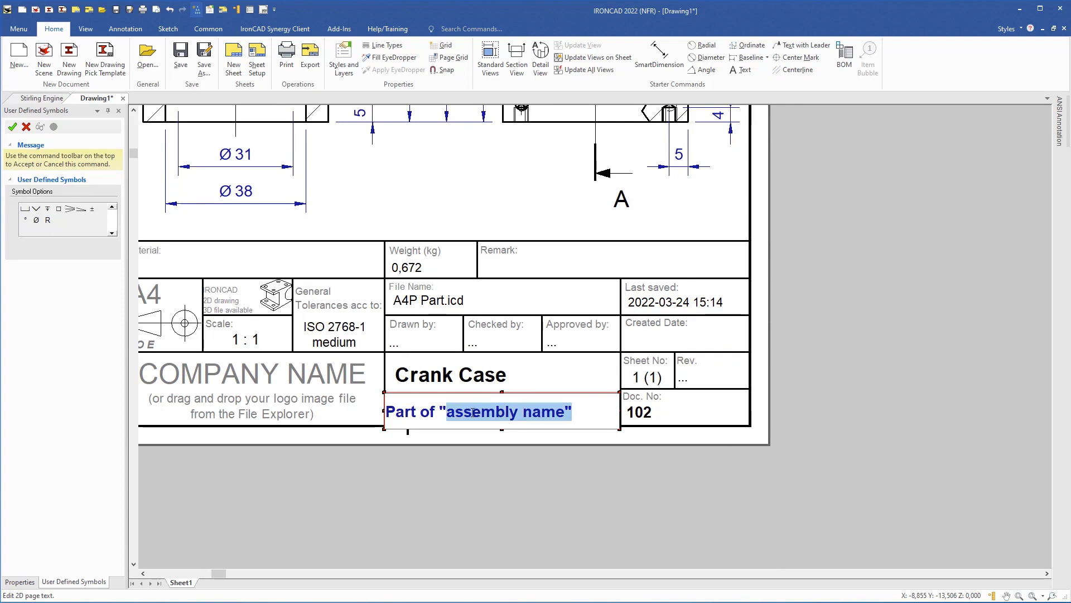
key("BackSpace")
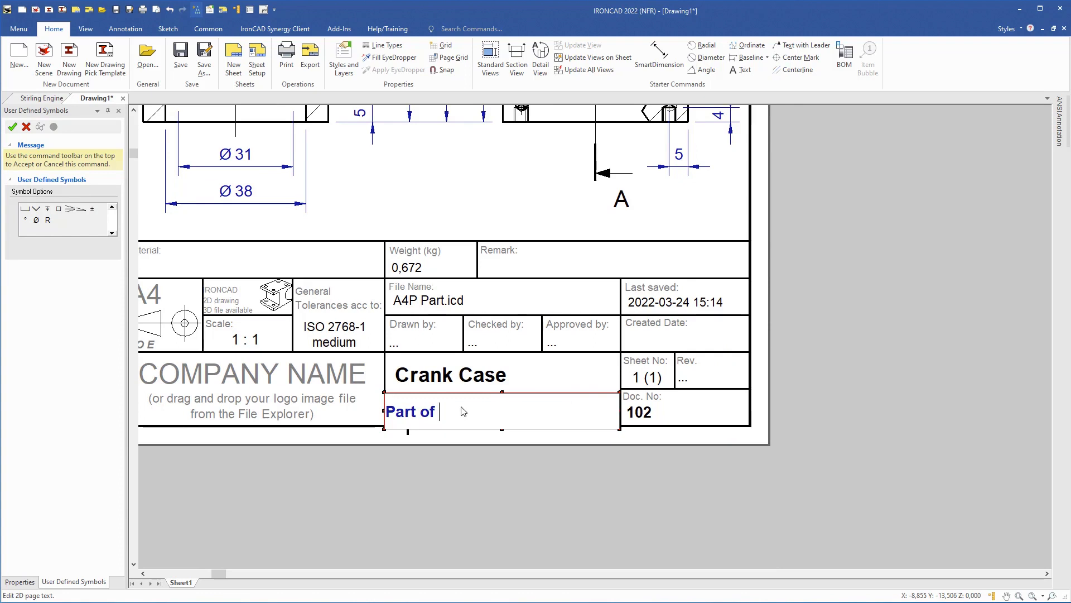
type("Stir")
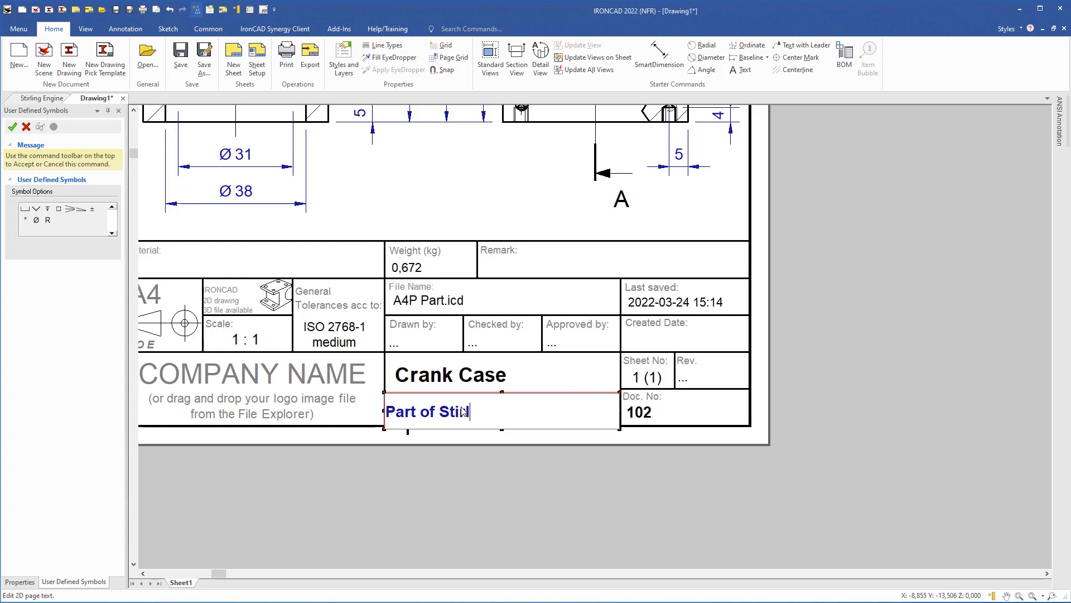
type("ling Engine")
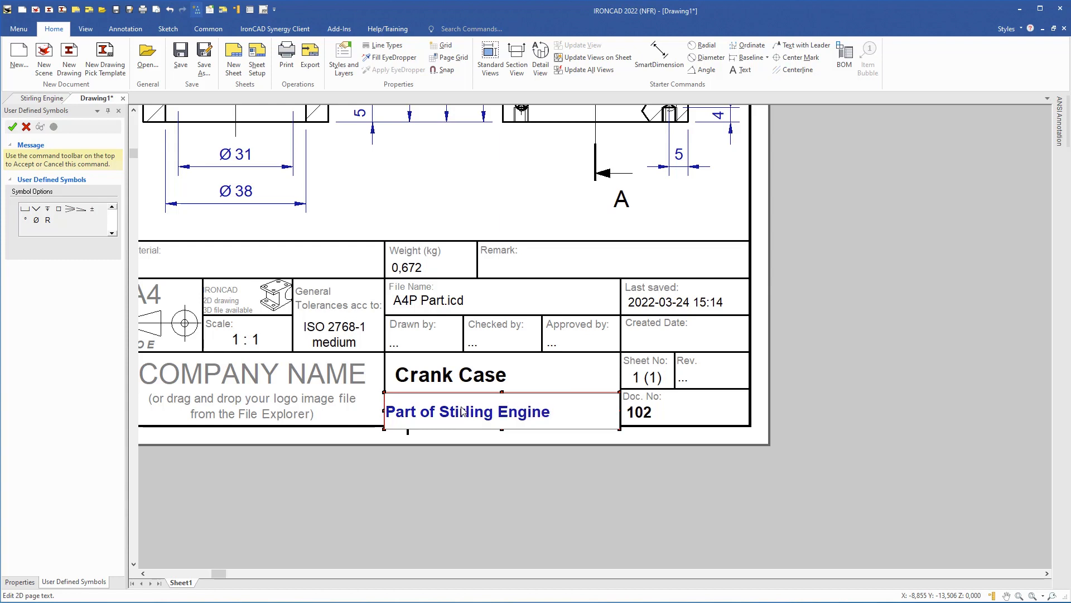
left_click(450, 487)
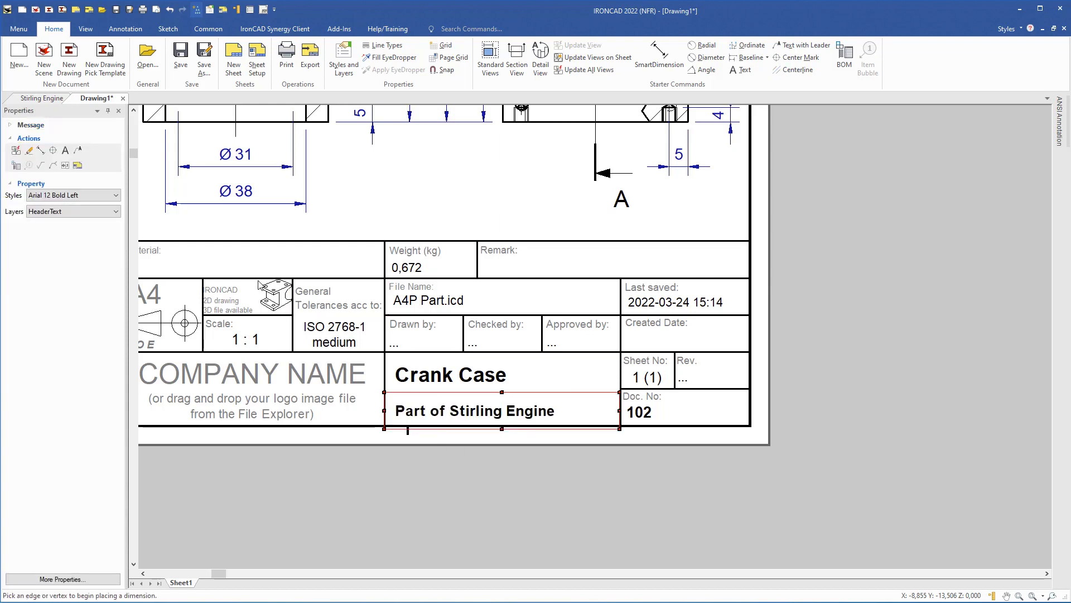
mouse_move(279, 273)
middle_mouse_down()
mouse_move(413, 284)
mouse_move(466, 306)
middle_mouse_up()
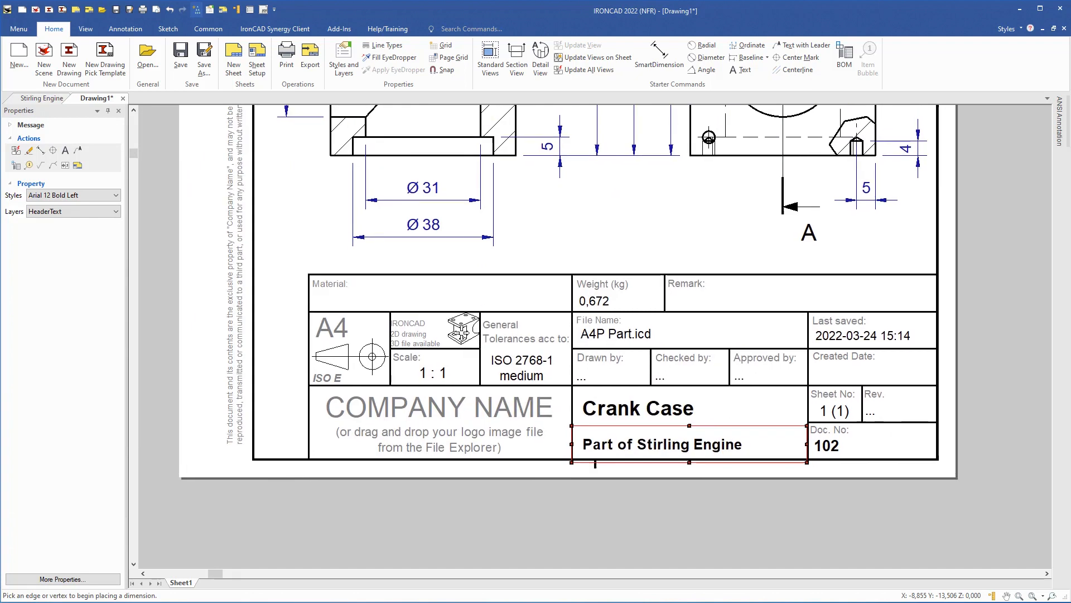
scroll(509, 227, "down", 5)
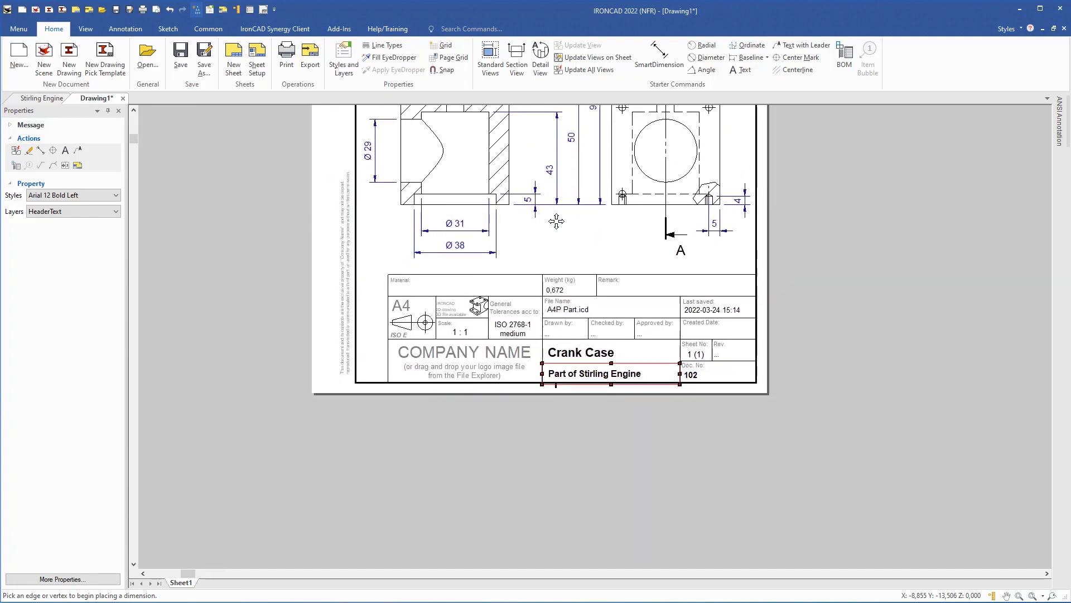
left_click(576, 266)
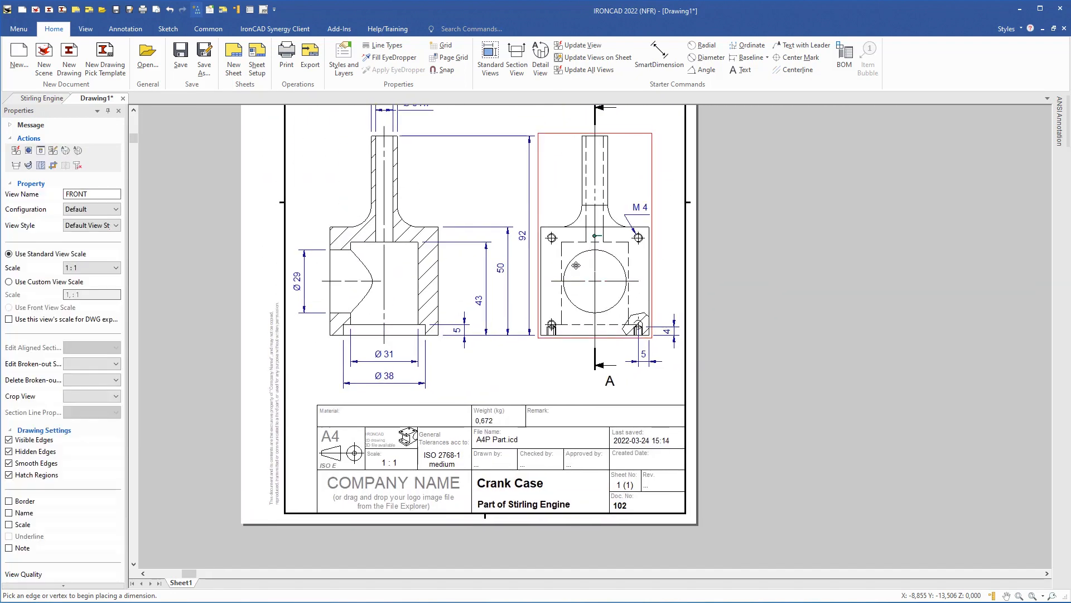
right_click(576, 266)
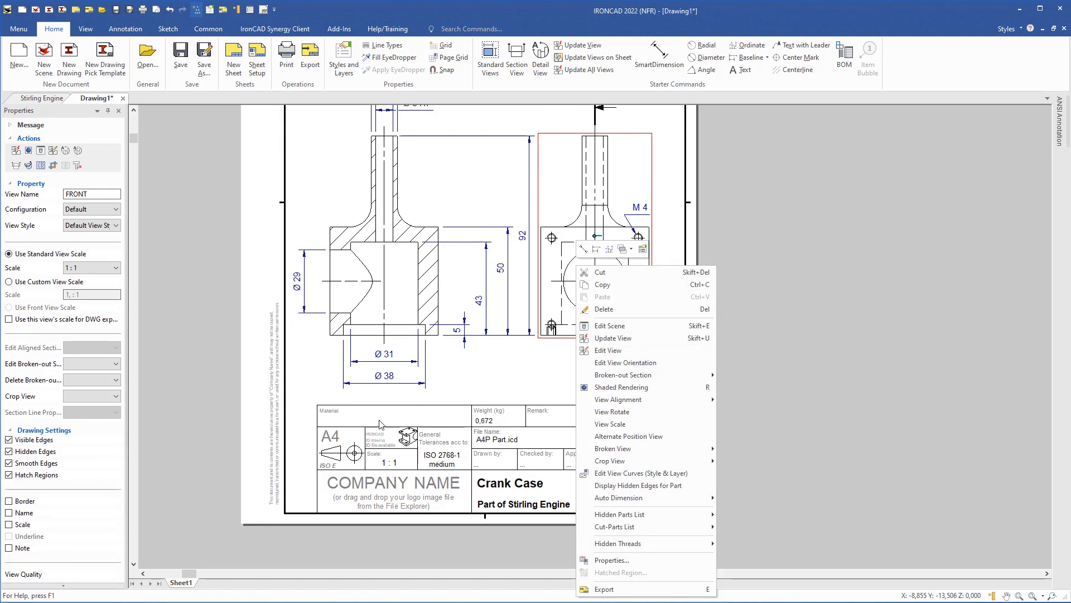
left_click(482, 379)
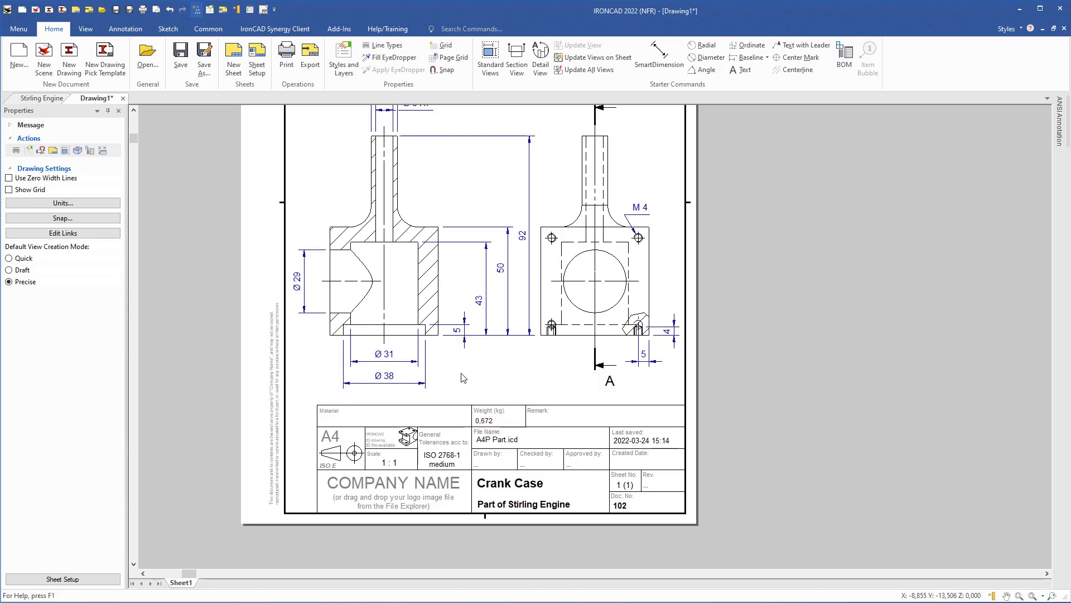
key("F8")
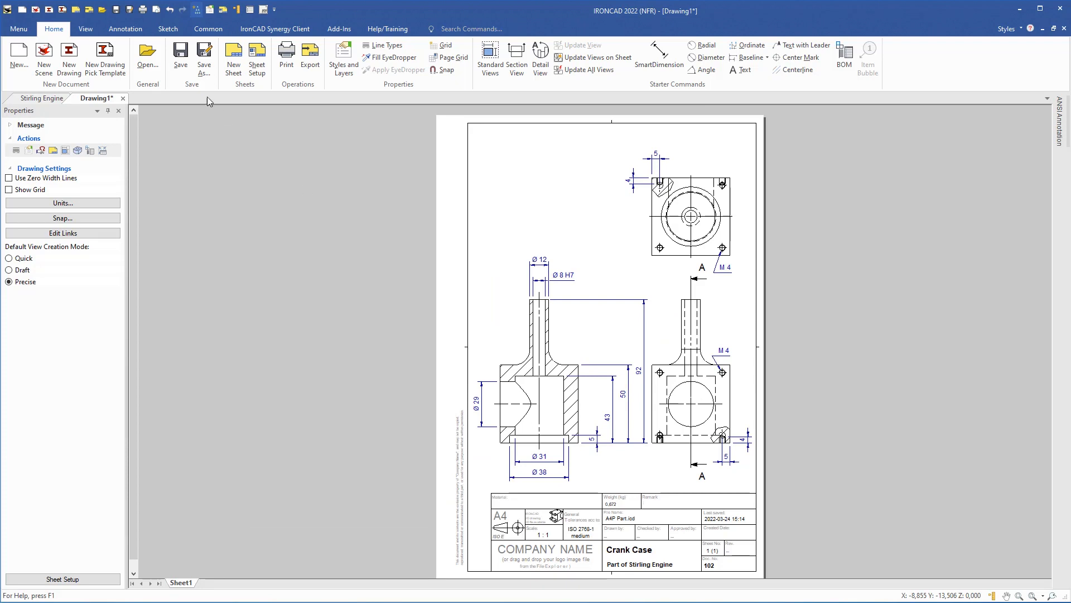
- Save the drawing as Crank Case.icd and close its tab
left_click(184, 58)
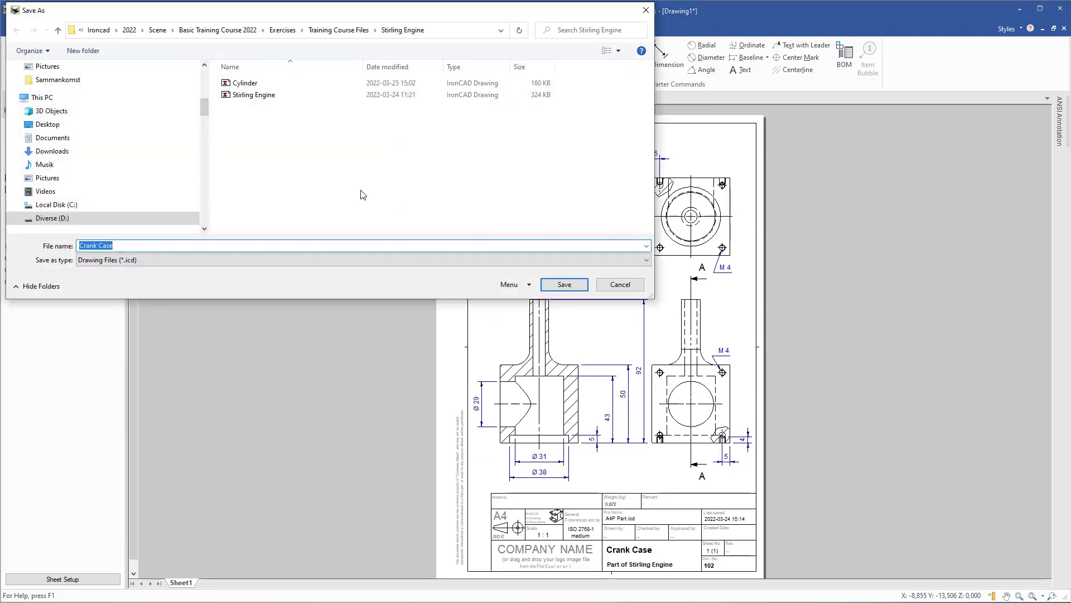
left_click(564, 285)
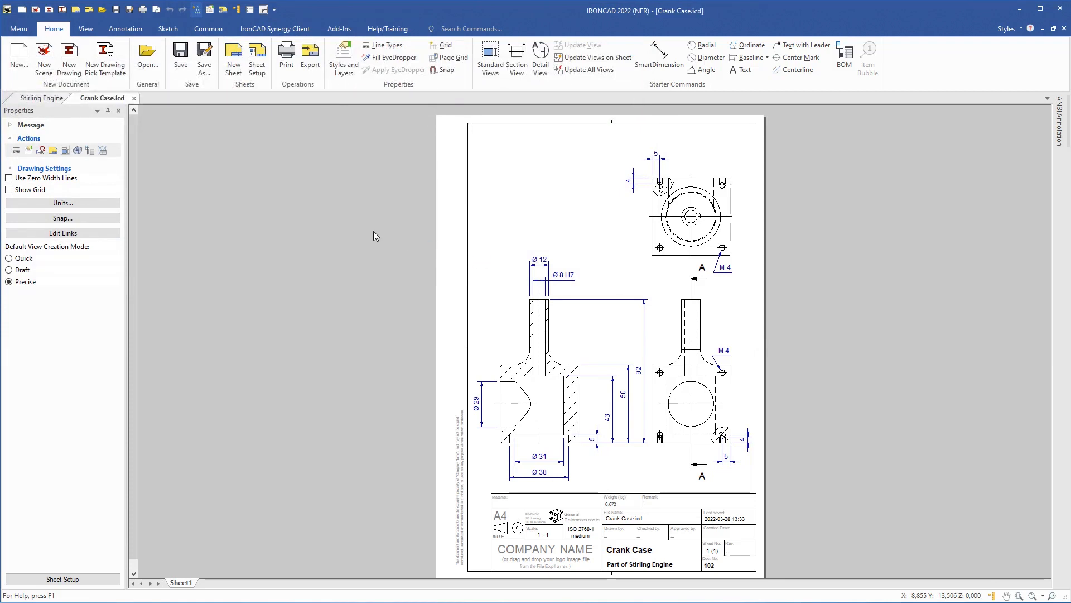
left_click(134, 98)
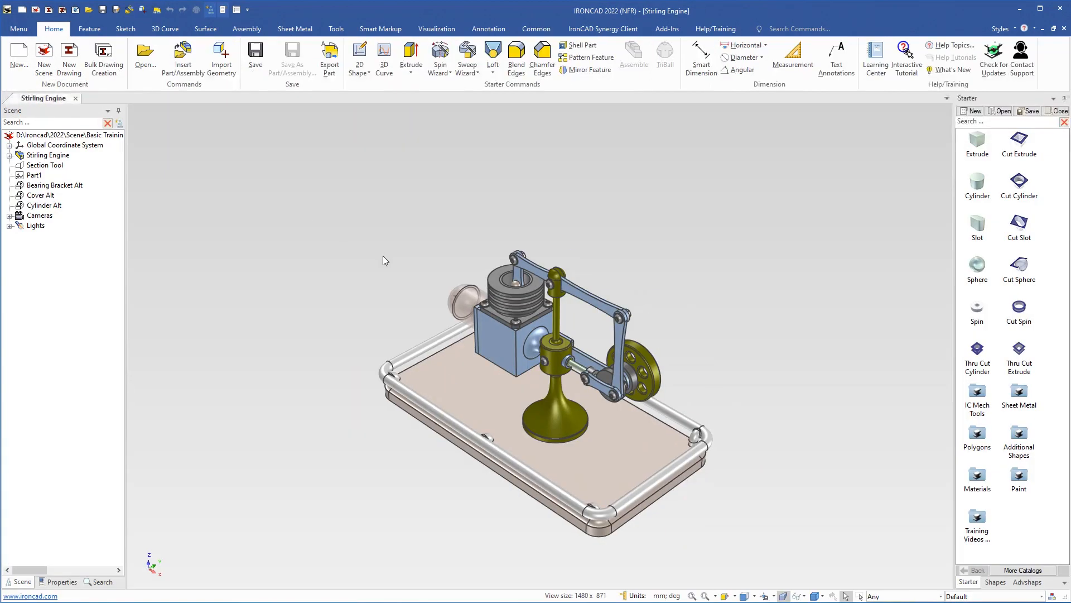